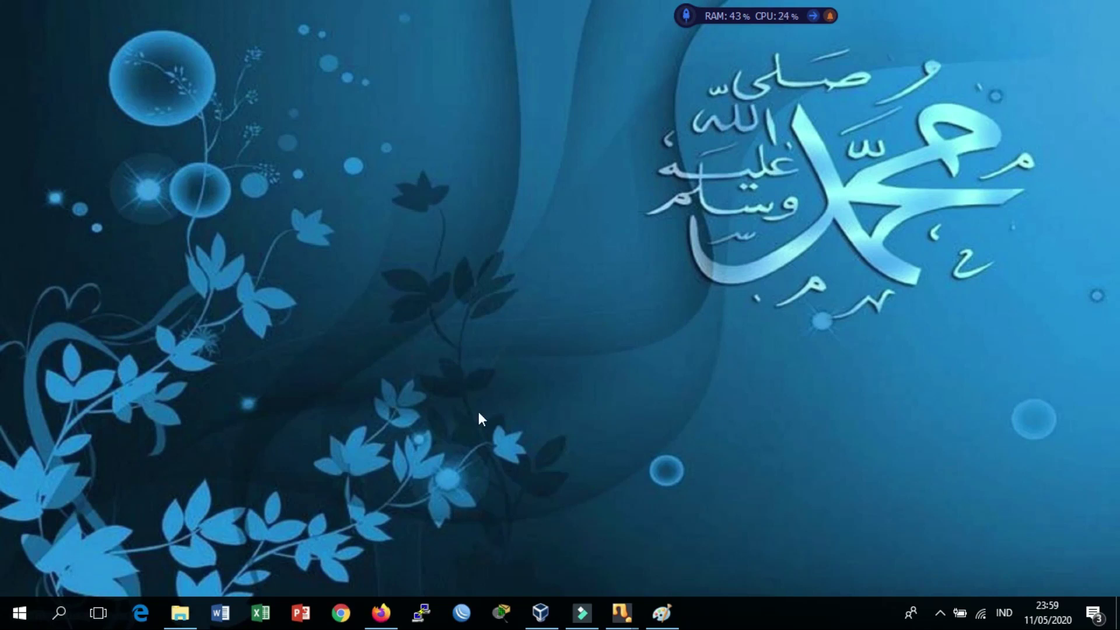
# - Switch to the routing diagram in Paint and add the label "ETHER 1" in size 12 above R1's link to R2
pyautogui.click(662, 613)
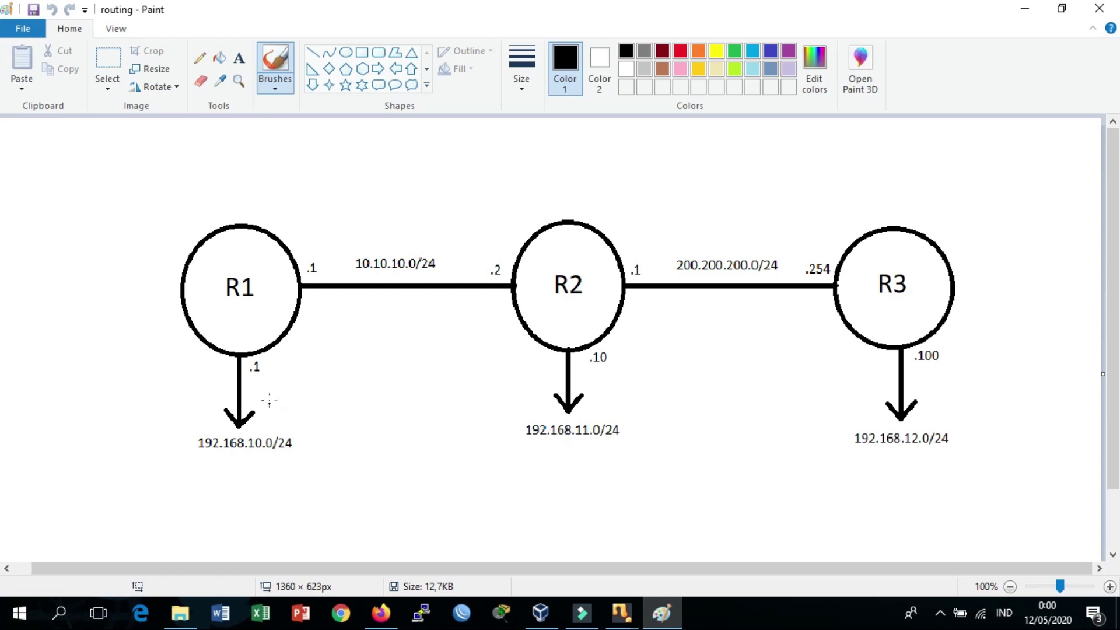
pyautogui.click(239, 57)
pyautogui.click(275, 365)
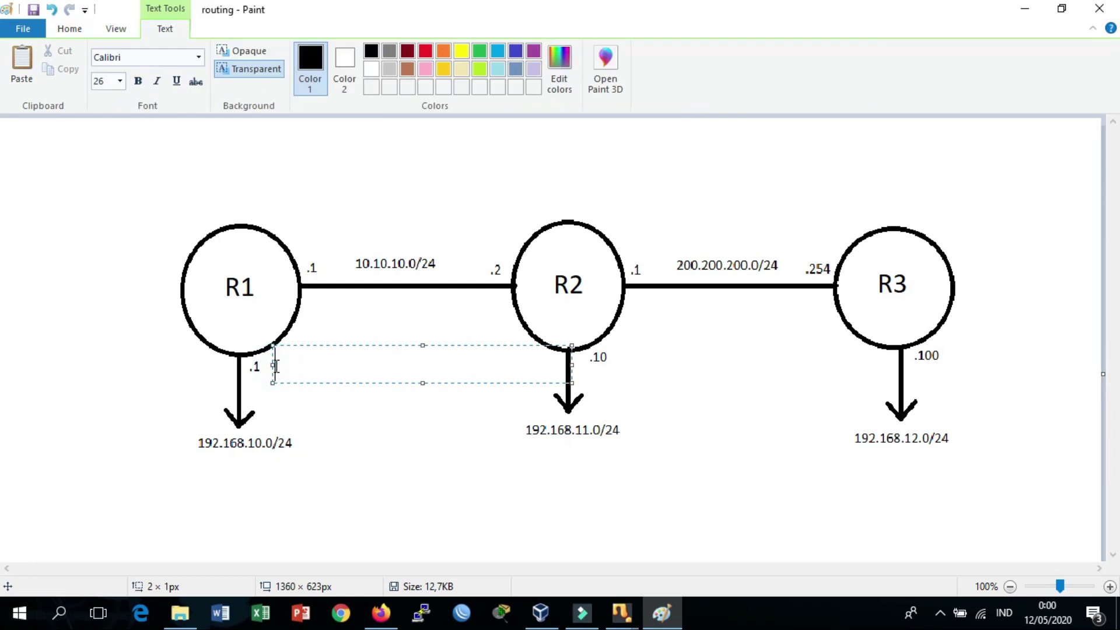
pyautogui.click(301, 228)
pyautogui.click(301, 228)
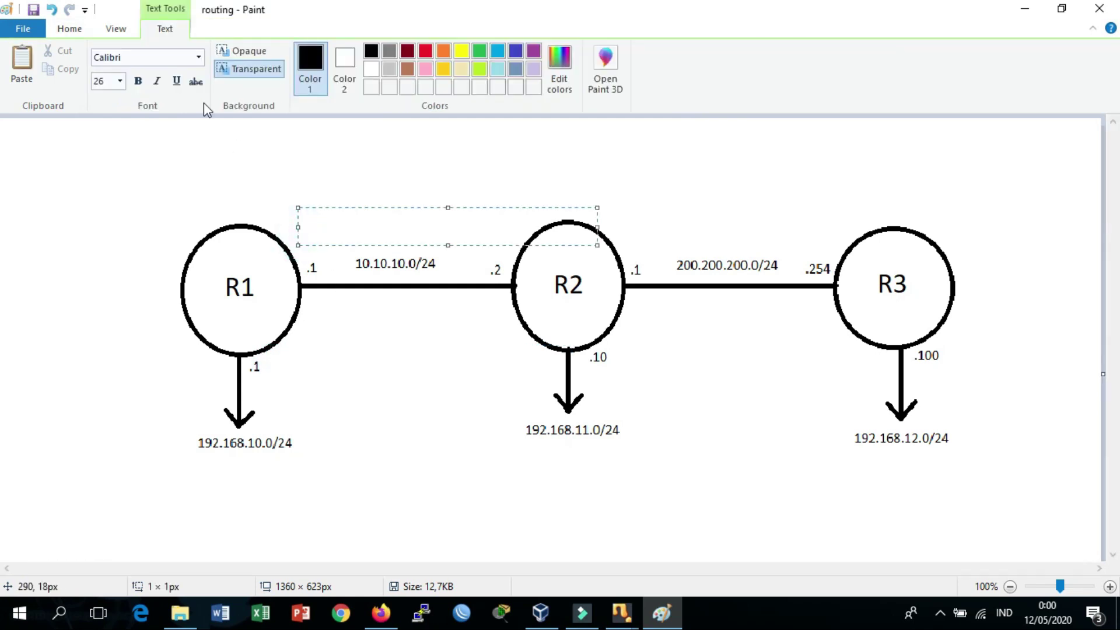
pyautogui.click(120, 81)
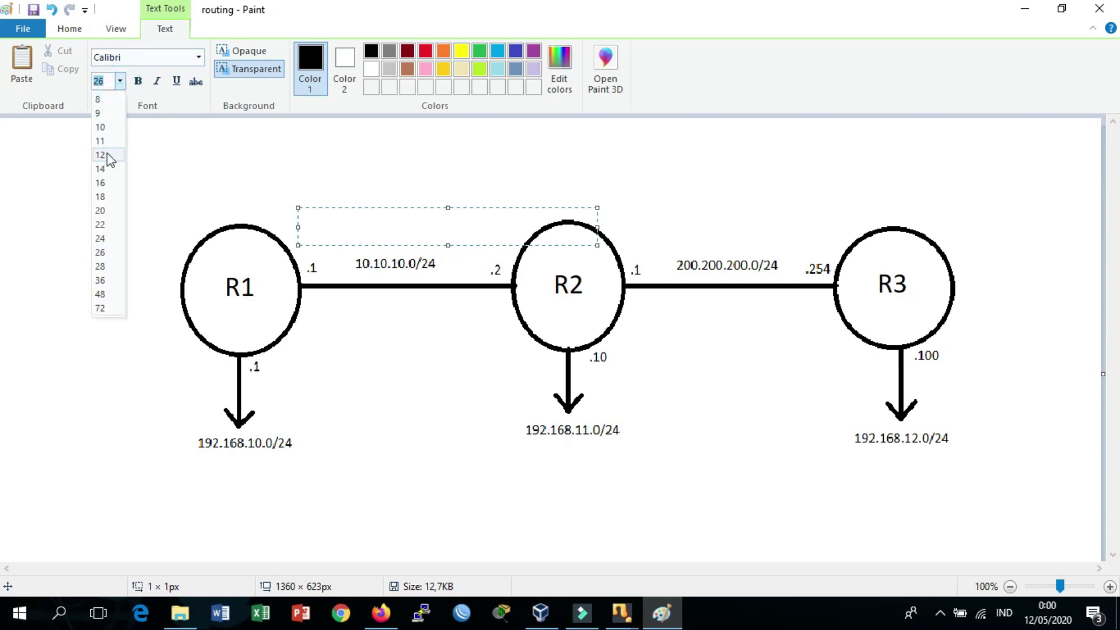
pyautogui.click(104, 154)
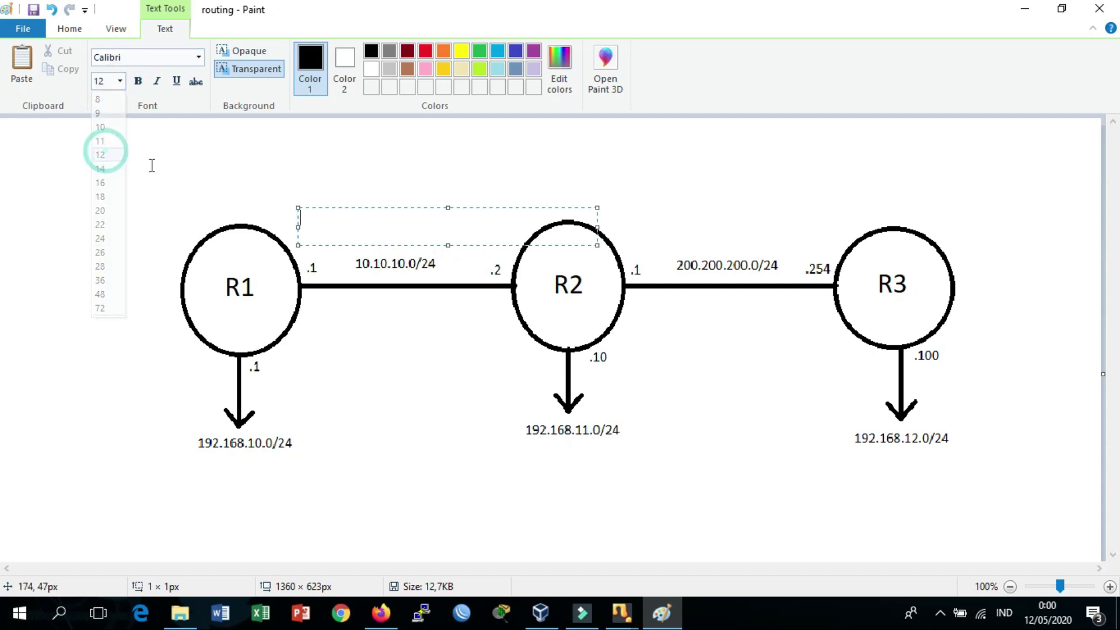
pyautogui.write('ETHER 1')
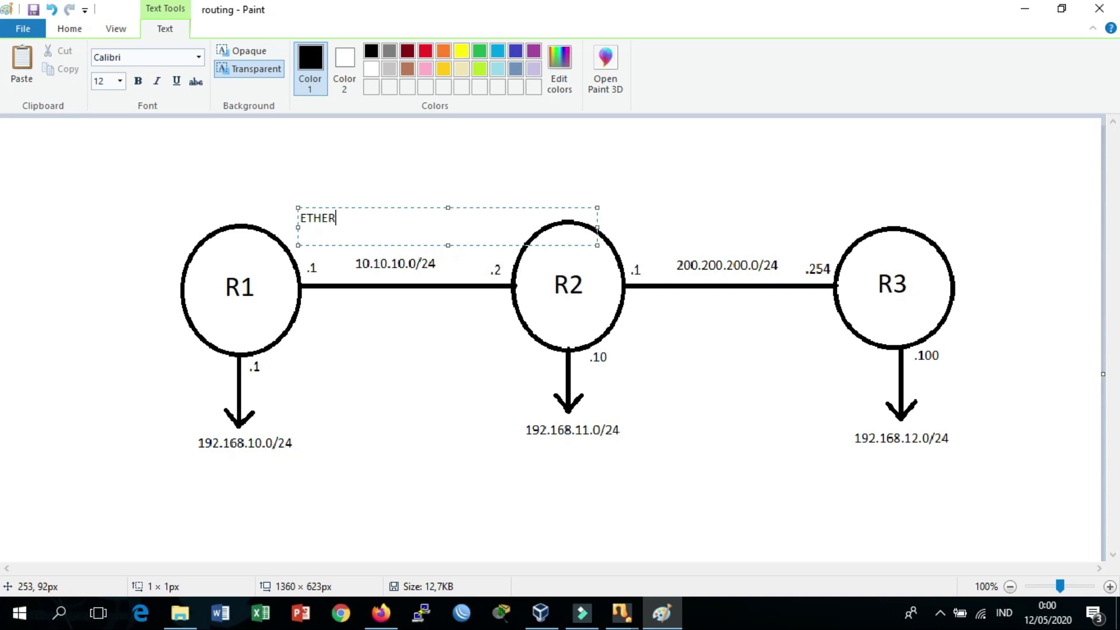
# - Add the label "ETHER 2" beside R1's downward link to the 192.168.10.0/24 network
pyautogui.click(279, 369)
pyautogui.click(278, 370)
pyautogui.write('ETHER 2')
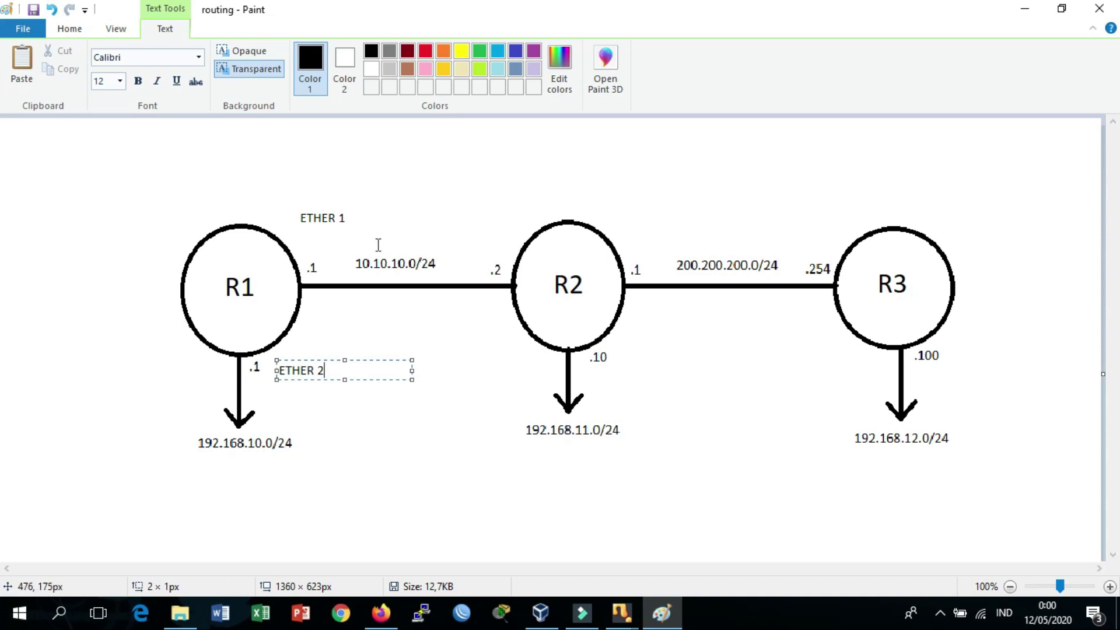
pyautogui.click(366, 172)
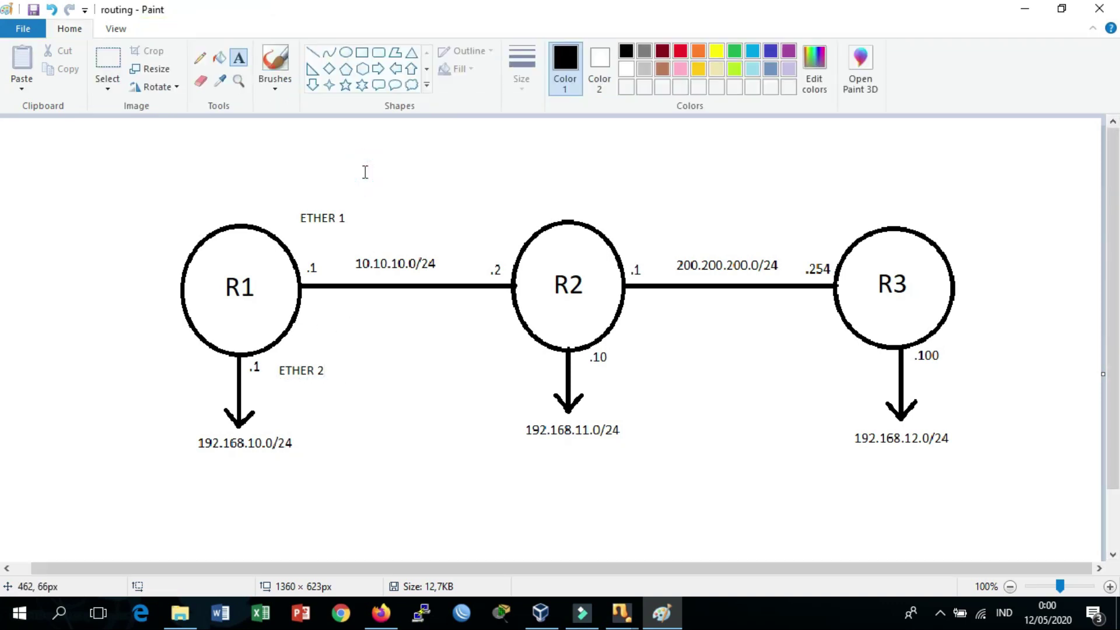
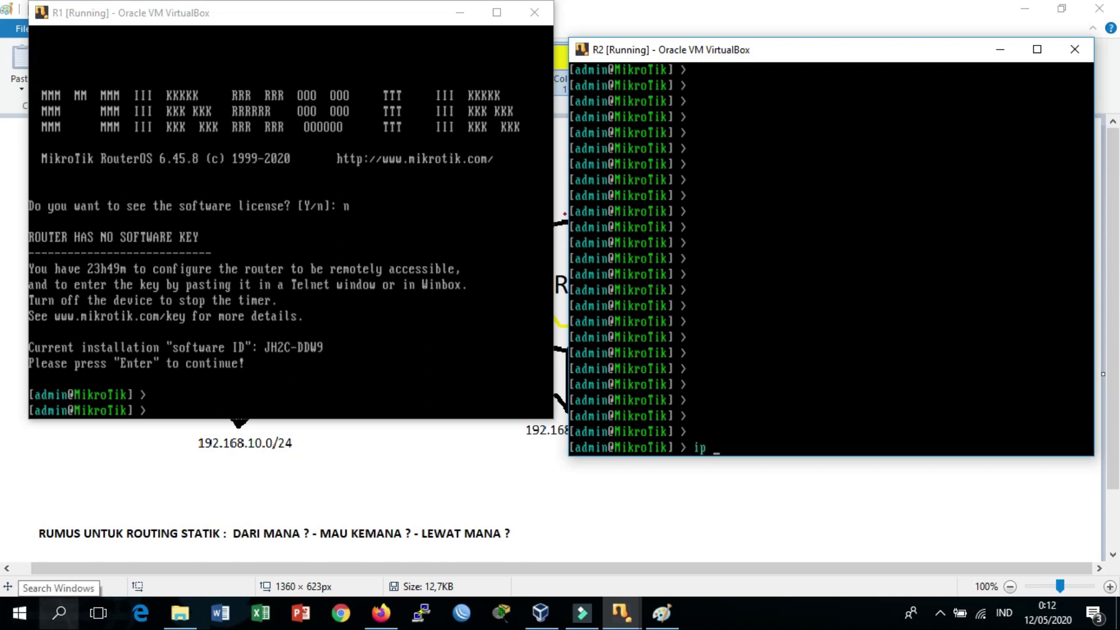
# - Reposition the R1 router console in VirtualBox and list R1's IP addresses with "ip add pr"
pyautogui.click(251, 365)
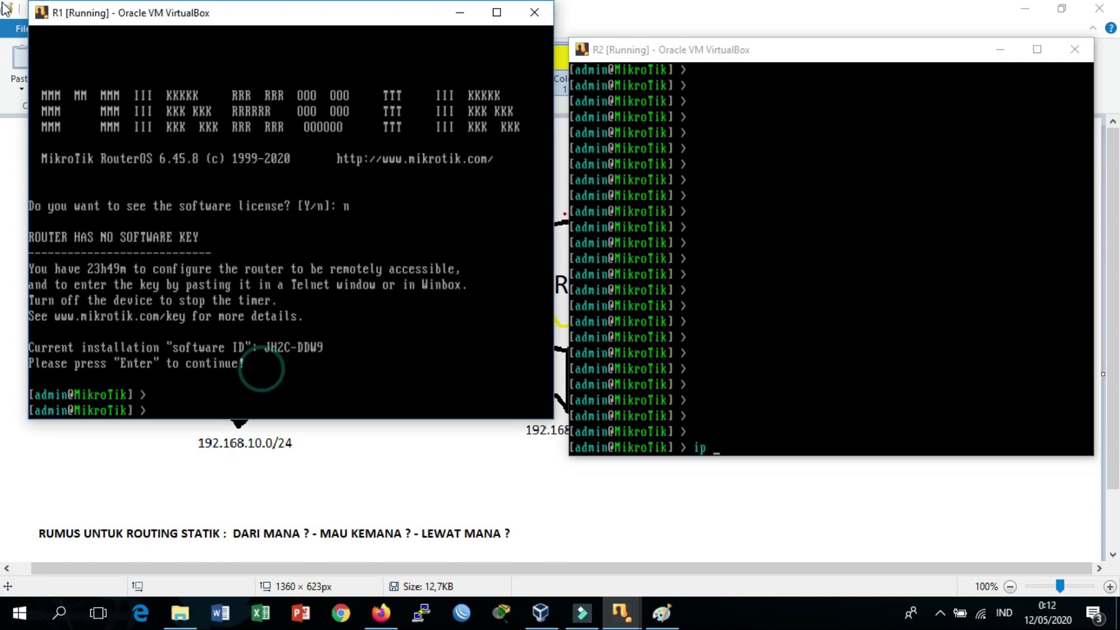
pyautogui.moveTo(129, 17)
pyautogui.mouseDown()
pyautogui.moveTo(232, 243)
pyautogui.moveTo(450, 324)
pyautogui.mouseUp()
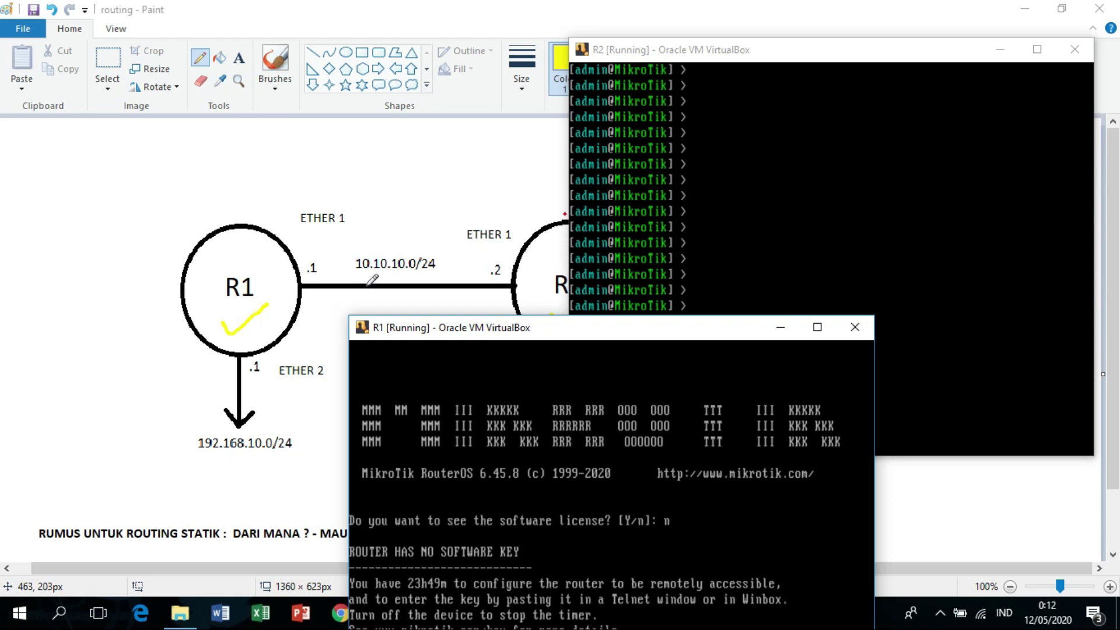
pyautogui.moveTo(390, 327); pyautogui.dragTo(114, 71)
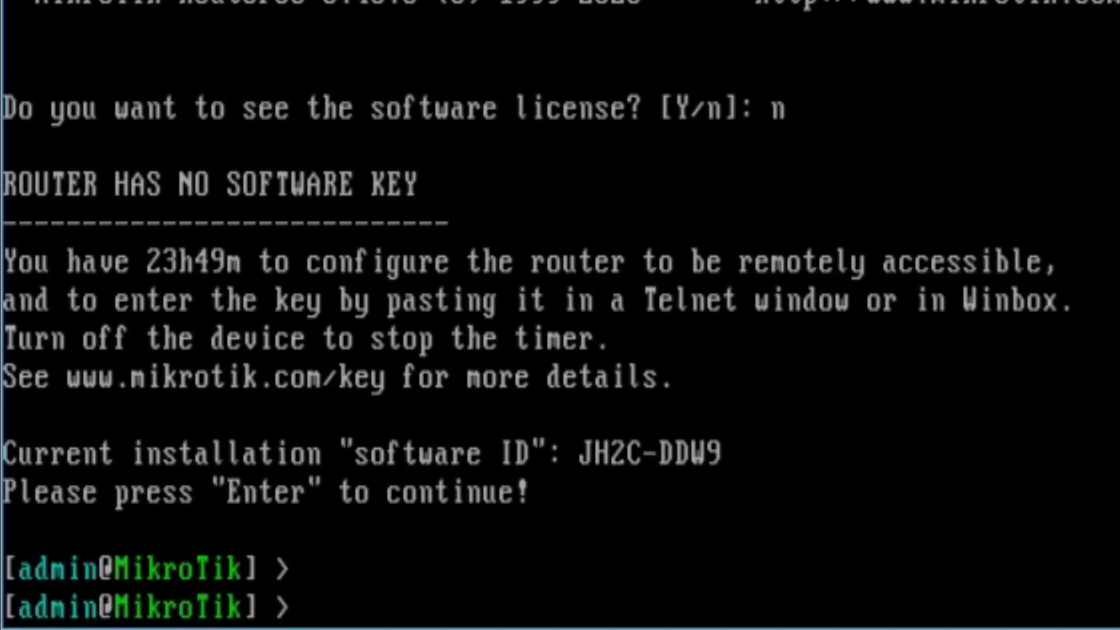
pyautogui.write('ip add')
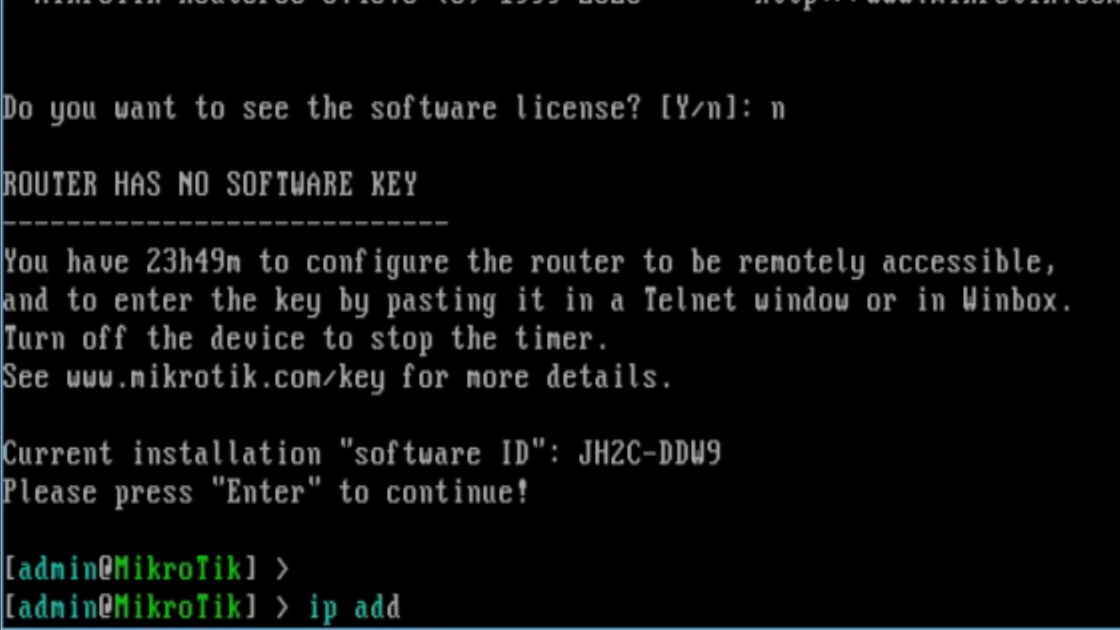
pyautogui.write(' pr')
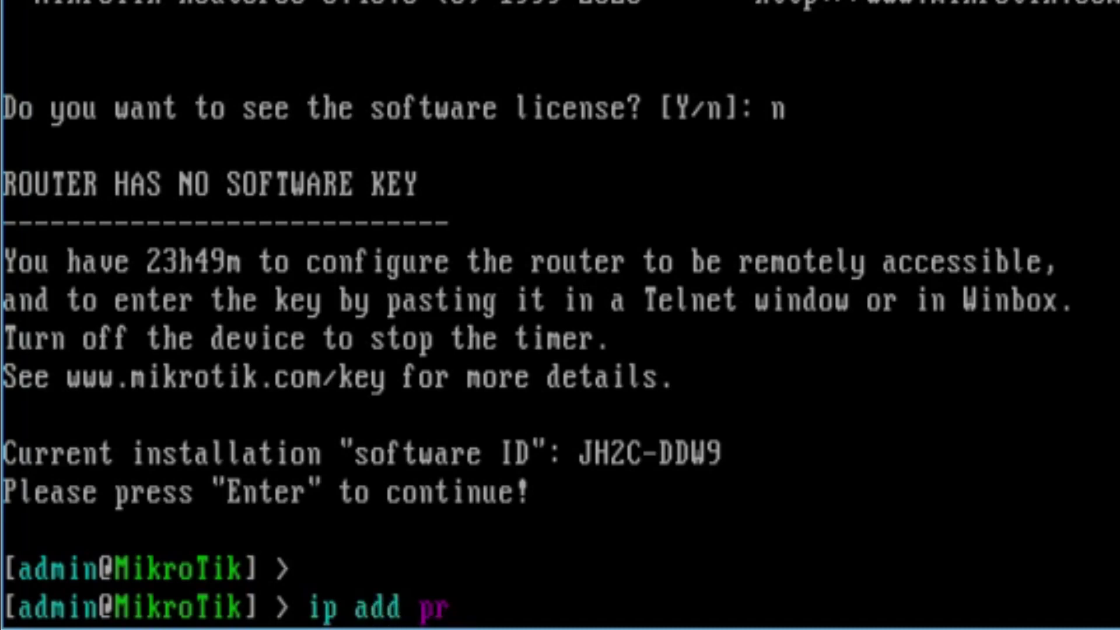
pyautogui.press('Return')
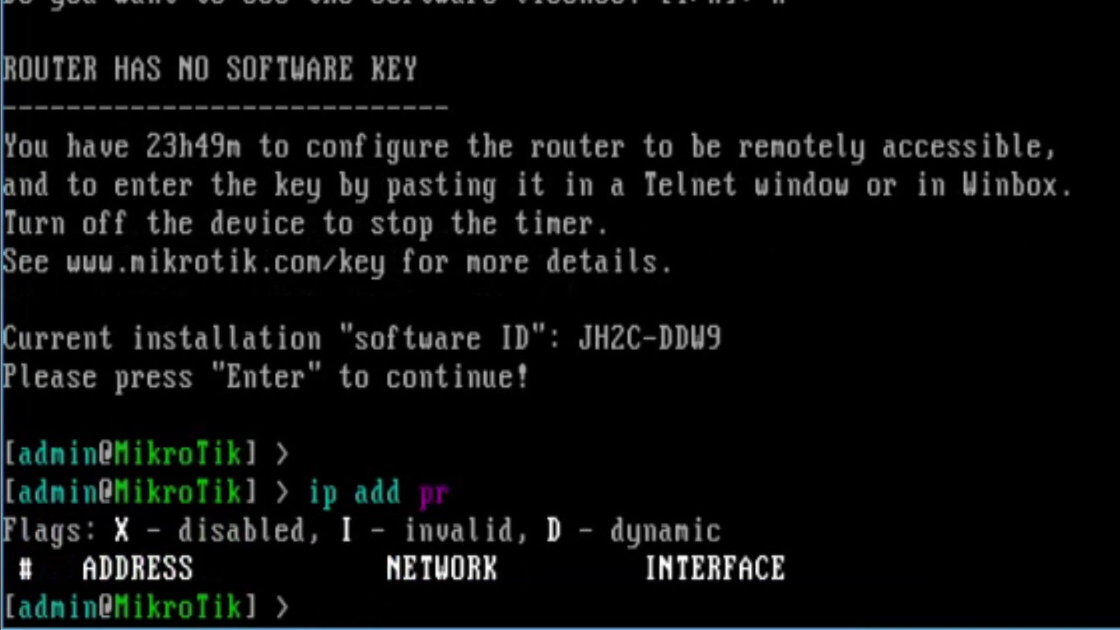
# - Assign the IP address 10.10.10.1/24 to interface ether1 on router R1
pyautogui.write('ip add add add')
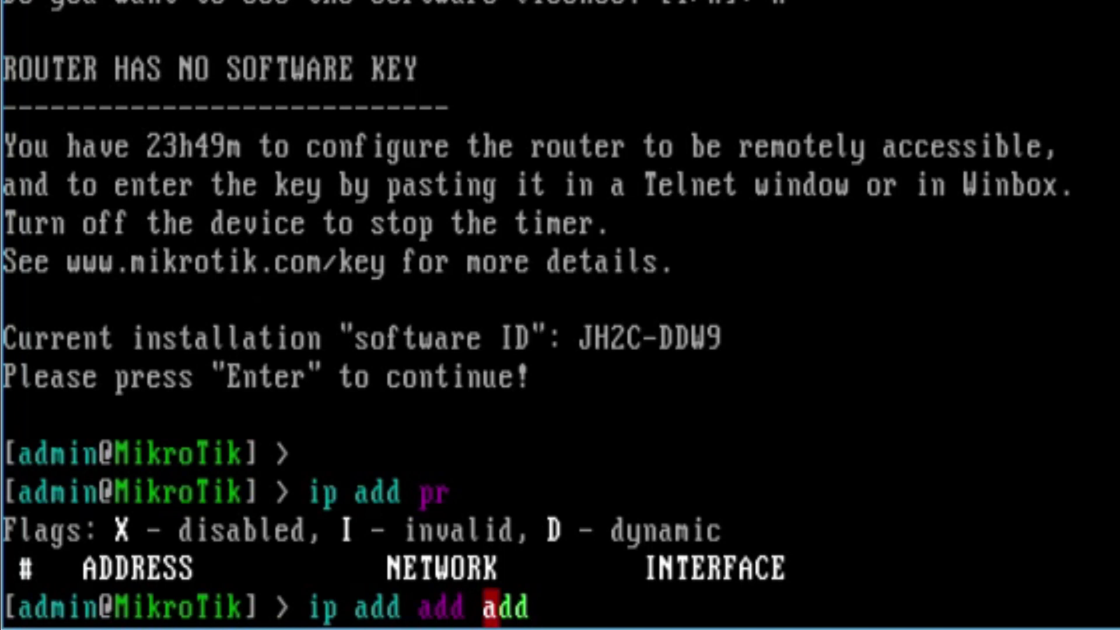
pyautogui.write('=10.10.10.1')
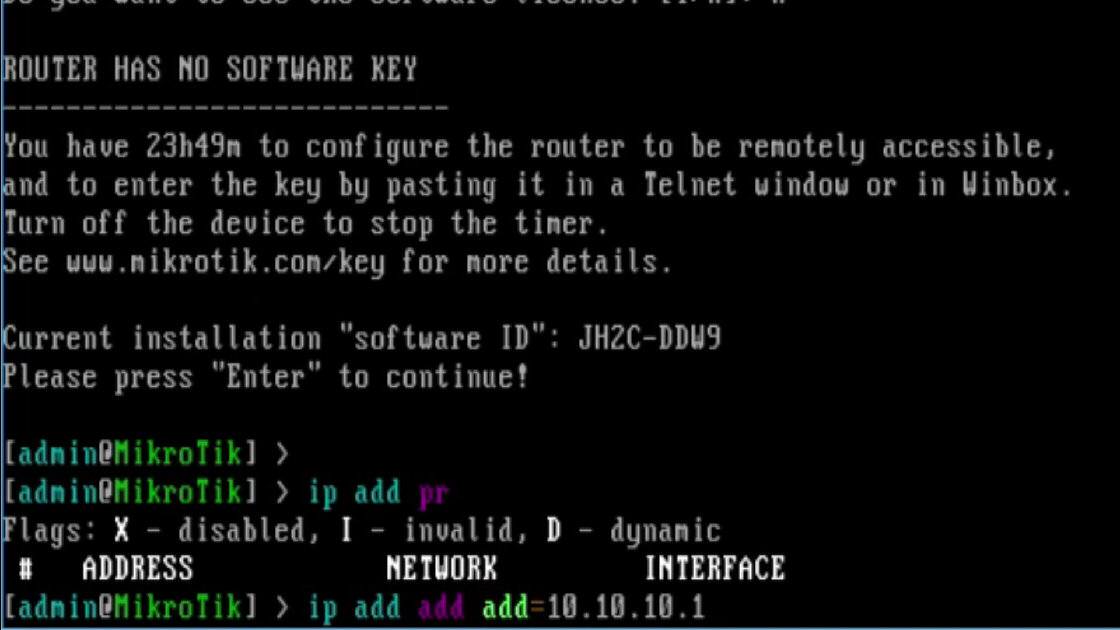
pyautogui.write('/24')
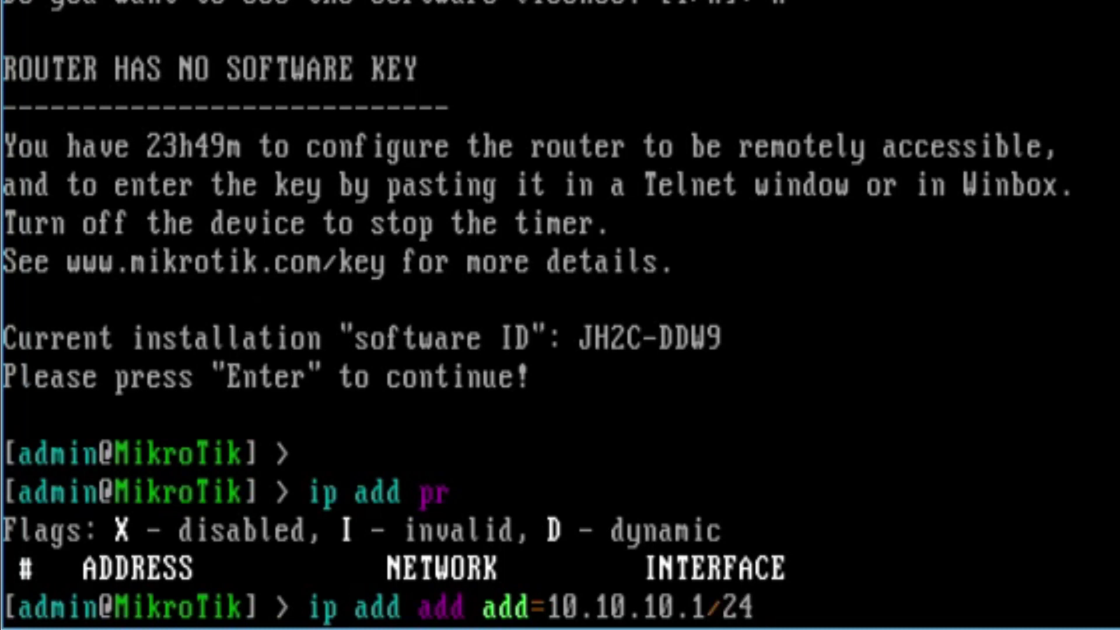
pyautogui.write(' int')
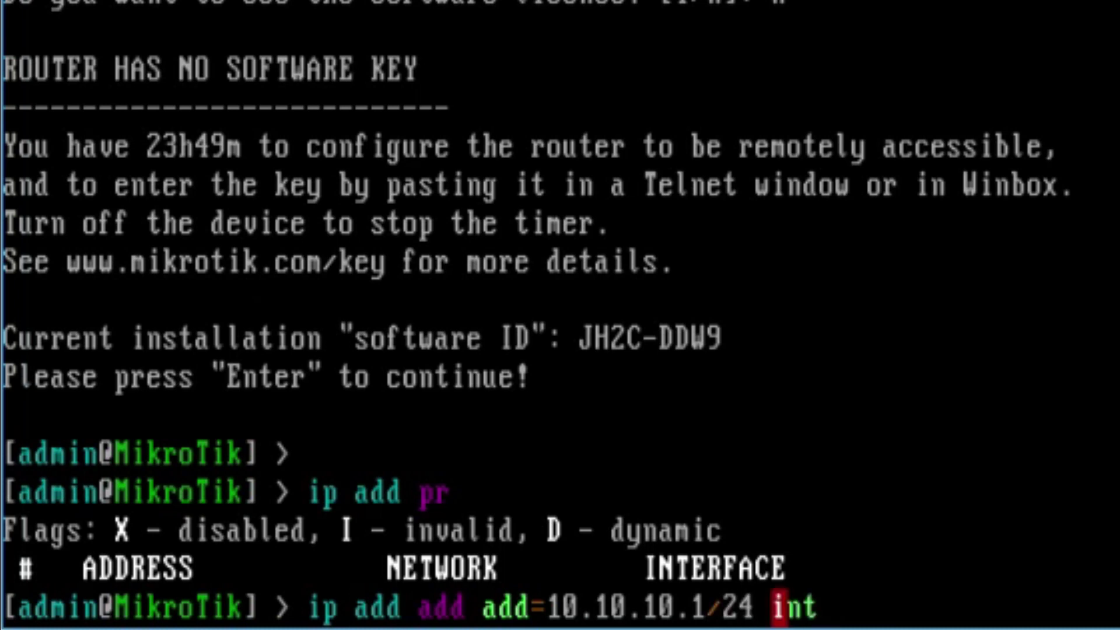
pyautogui.press('Tab')
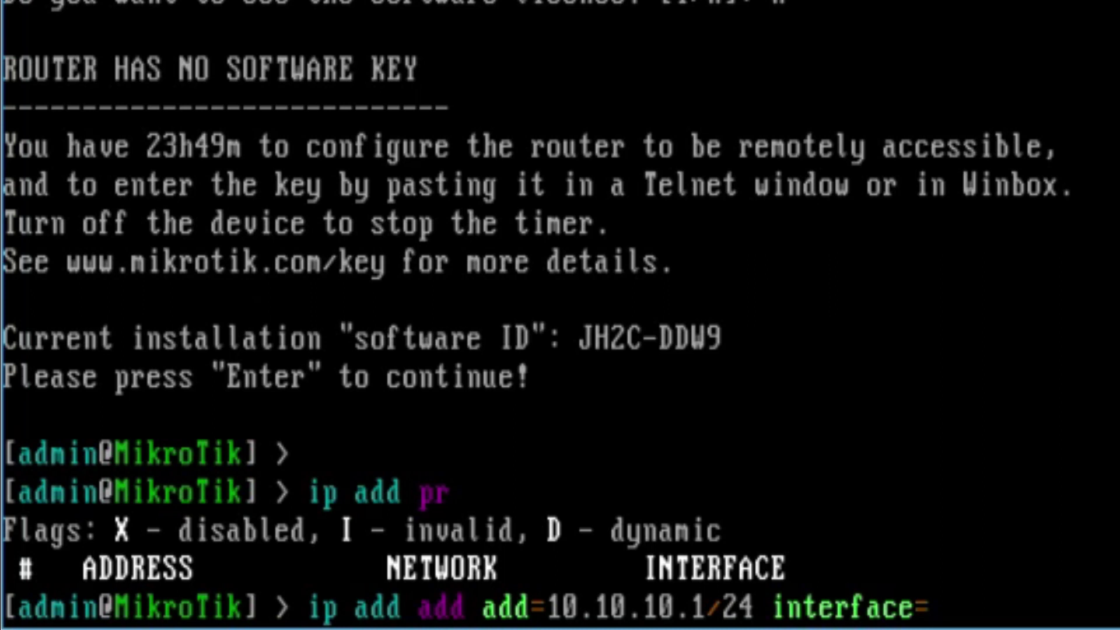
pyautogui.write('ether')
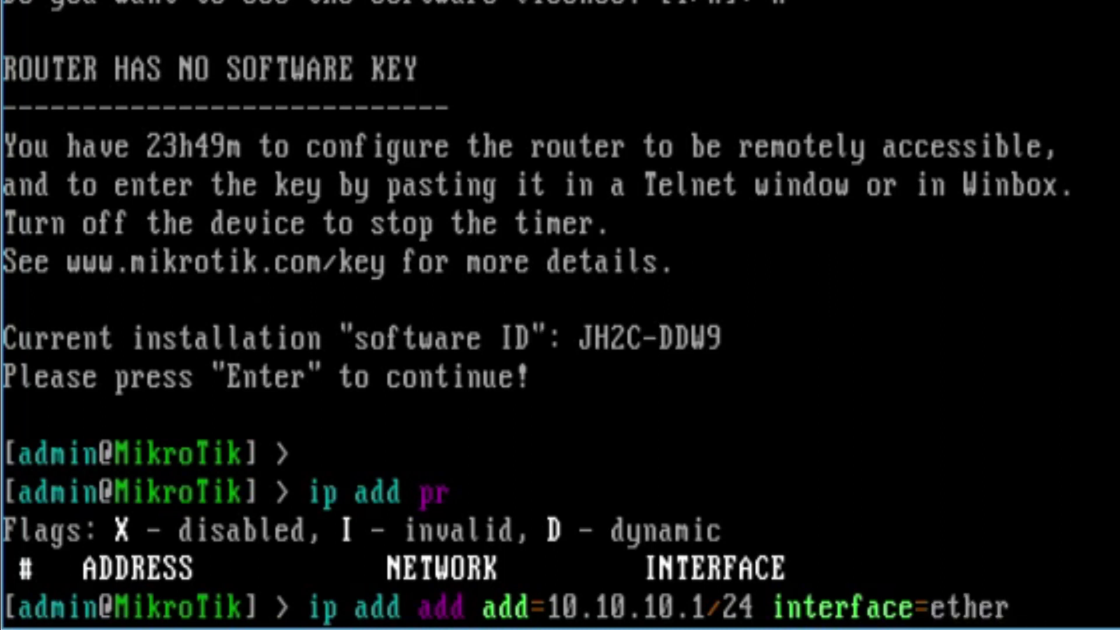
pyautogui.write('1')
pyautogui.press('Return')
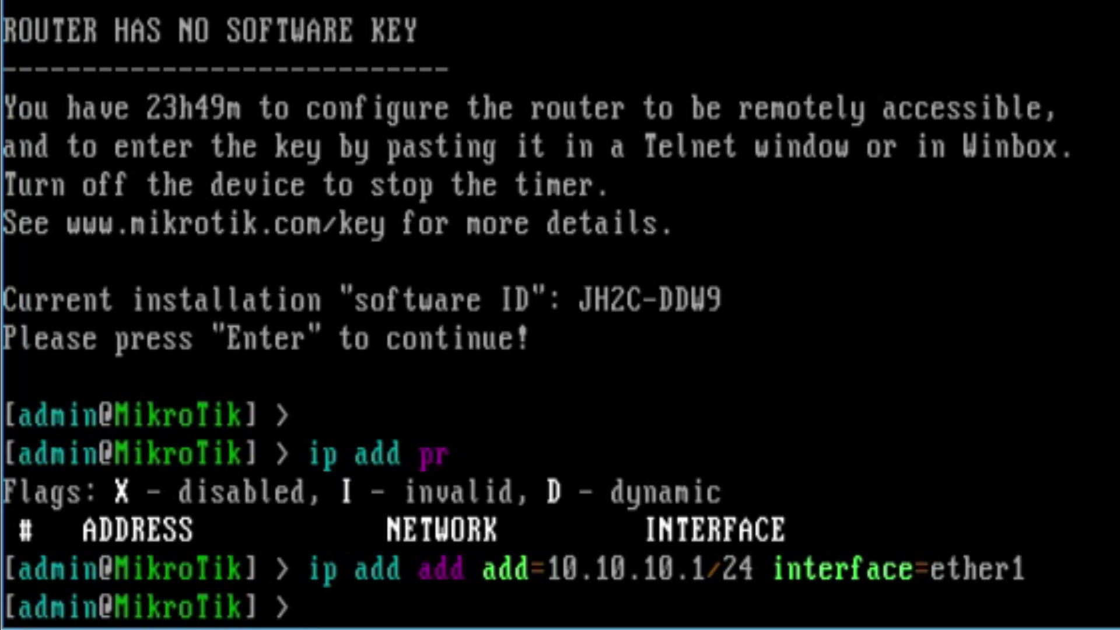
# - Reuse the previous command to assign 192.168.10.1/24 to ether2 on R1, and list the router's addresses with "ip add pr"
pyautogui.press('Up')
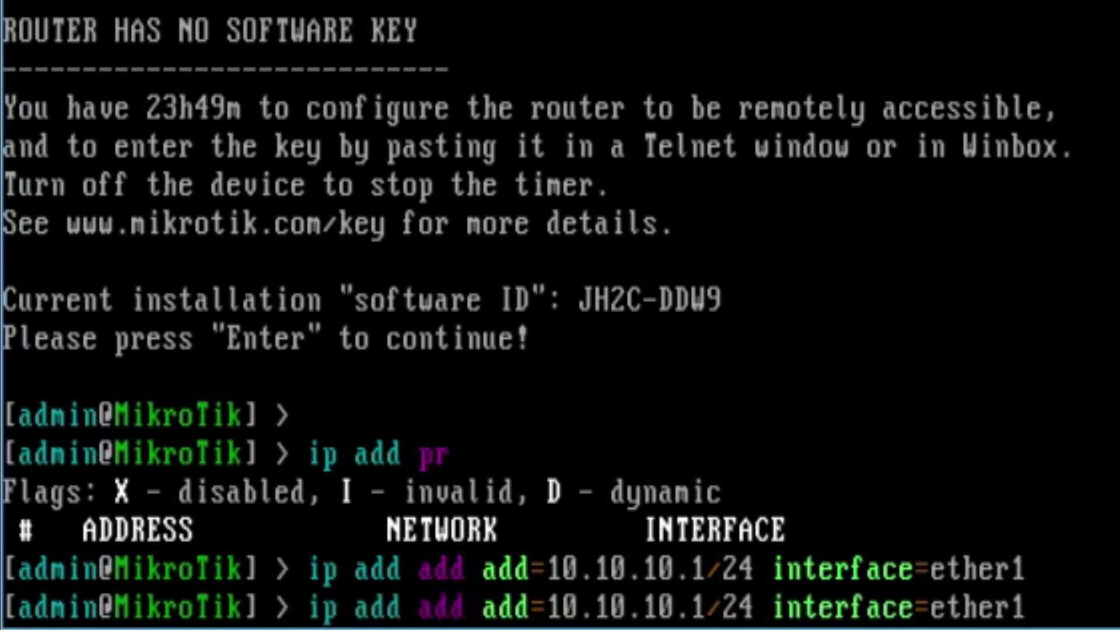
pyautogui.press('BackSpace')
pyautogui.write('2')
pyautogui.press('Left')
pyautogui.press('Left')
pyautogui.press('Left')
pyautogui.press('Left')
pyautogui.press('Left')
pyautogui.press('Left')
pyautogui.press('Left')
pyautogui.press('Left')
pyautogui.press('Left')
pyautogui.press('Left')
pyautogui.press('Left')
pyautogui.press('Left')
pyautogui.press('Left')
pyautogui.press('Left')
pyautogui.press('Left')
pyautogui.press('Left')
pyautogui.press('Left')
pyautogui.press('Left')
pyautogui.press('Left')
pyautogui.press('BackSpace')
pyautogui.press('BackSpace')
pyautogui.press('BackSpace')
pyautogui.press('BackSpace')
pyautogui.press('BackSpace')
pyautogui.press('BackSpace')
pyautogui.press('BackSpace')
pyautogui.press('BackSpace')
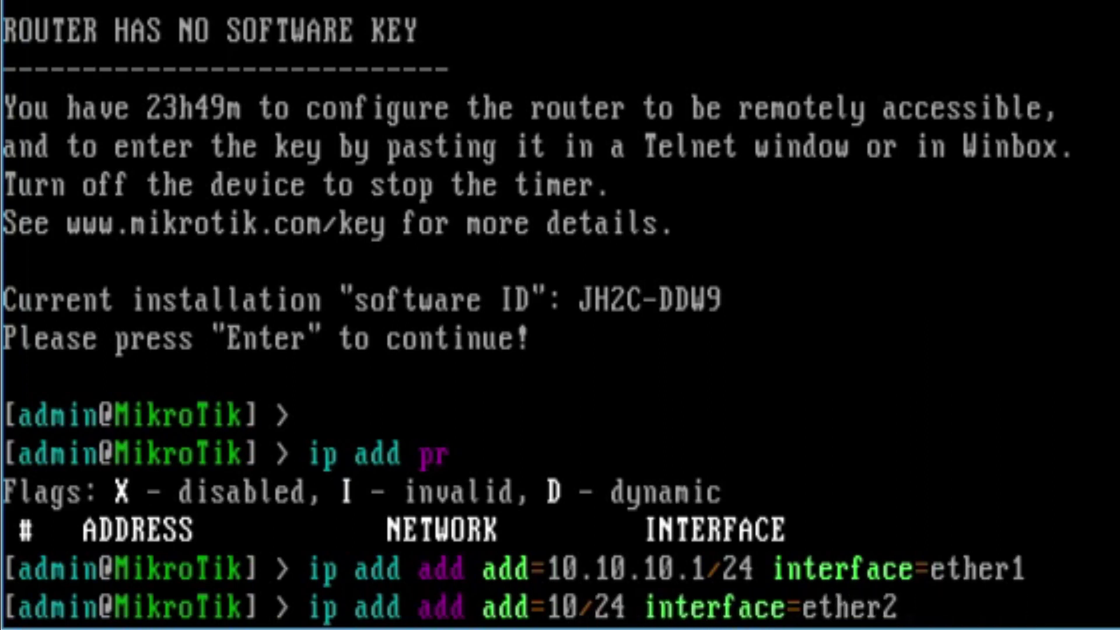
pyautogui.press('BackSpace')
pyautogui.write('92.168.10.1')
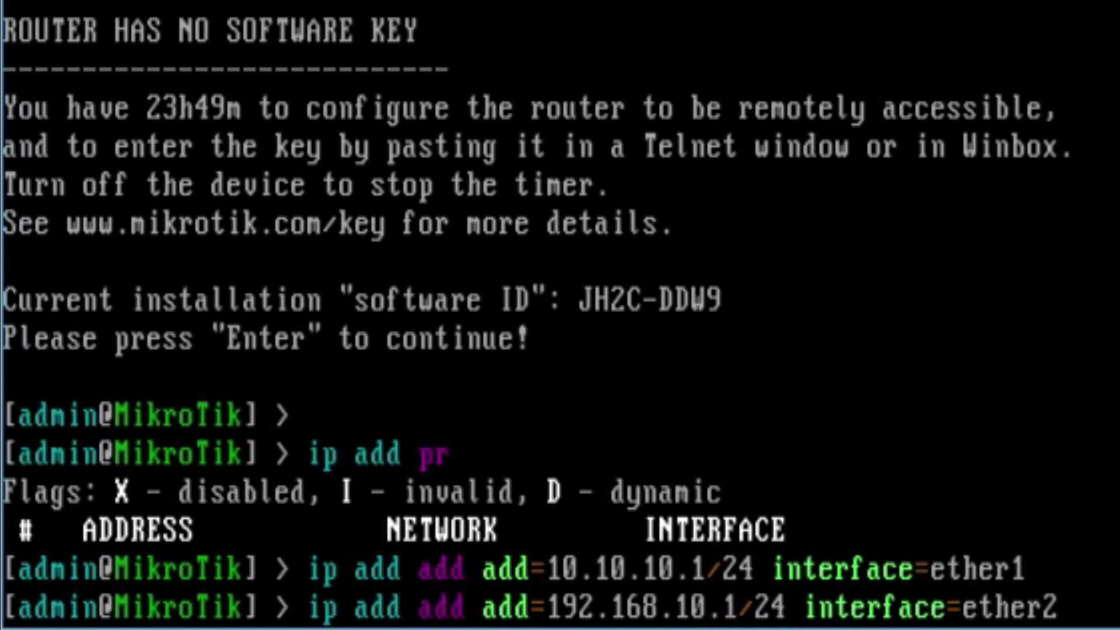
pyautogui.press('Return')
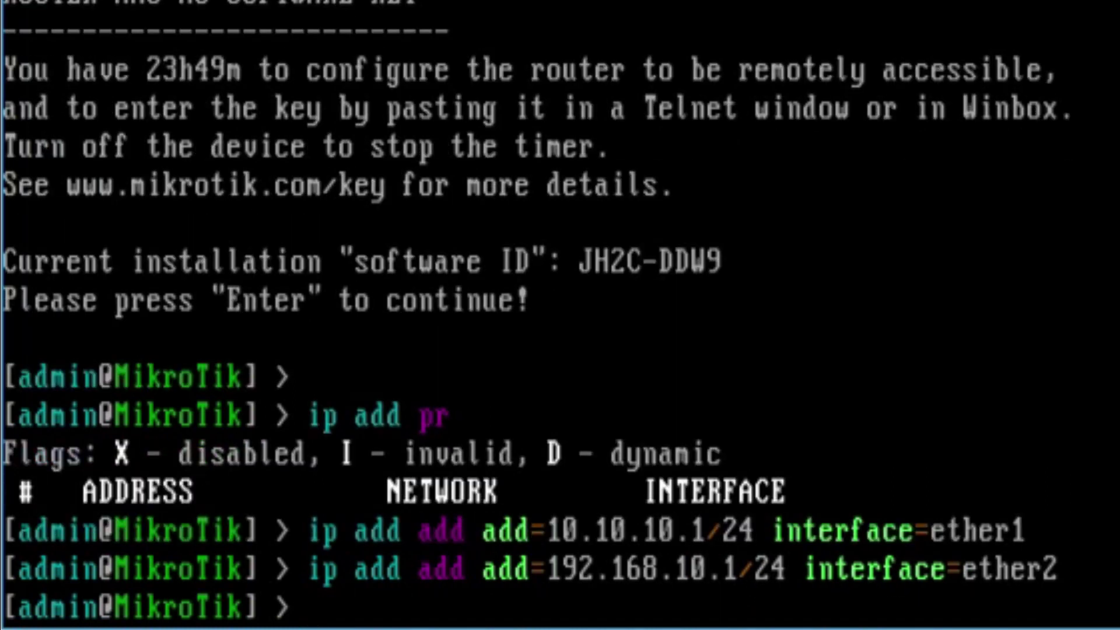
pyautogui.write('ip add pr')
pyautogui.press('Return')
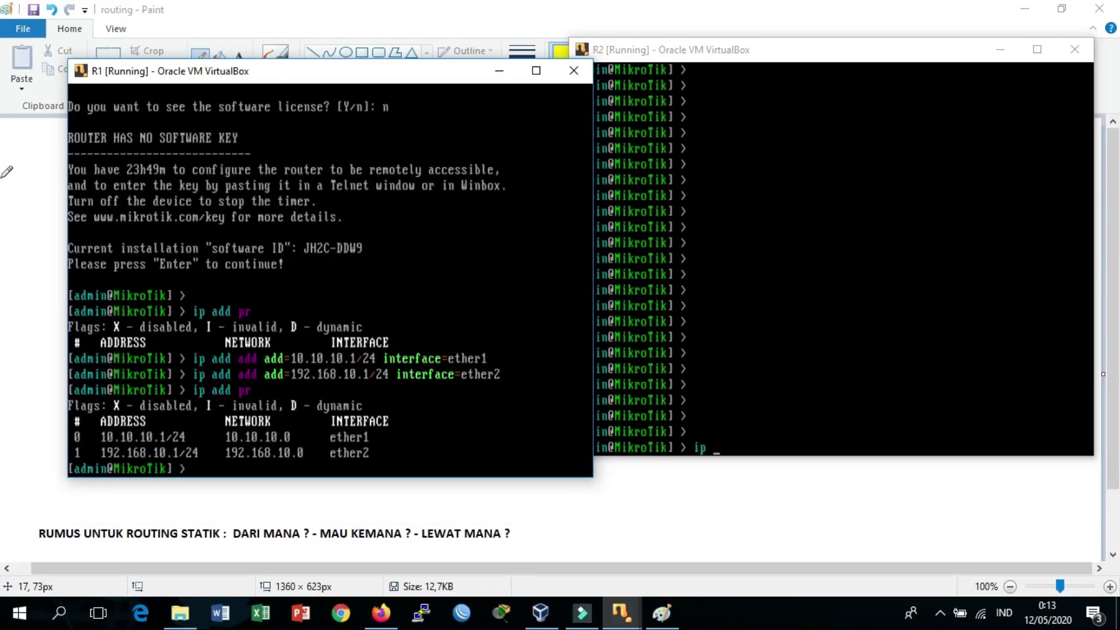
pyautogui.moveTo(6, 176); pyautogui.dragTo(630, 285)
pyautogui.hotkey('ctrl', 'z')
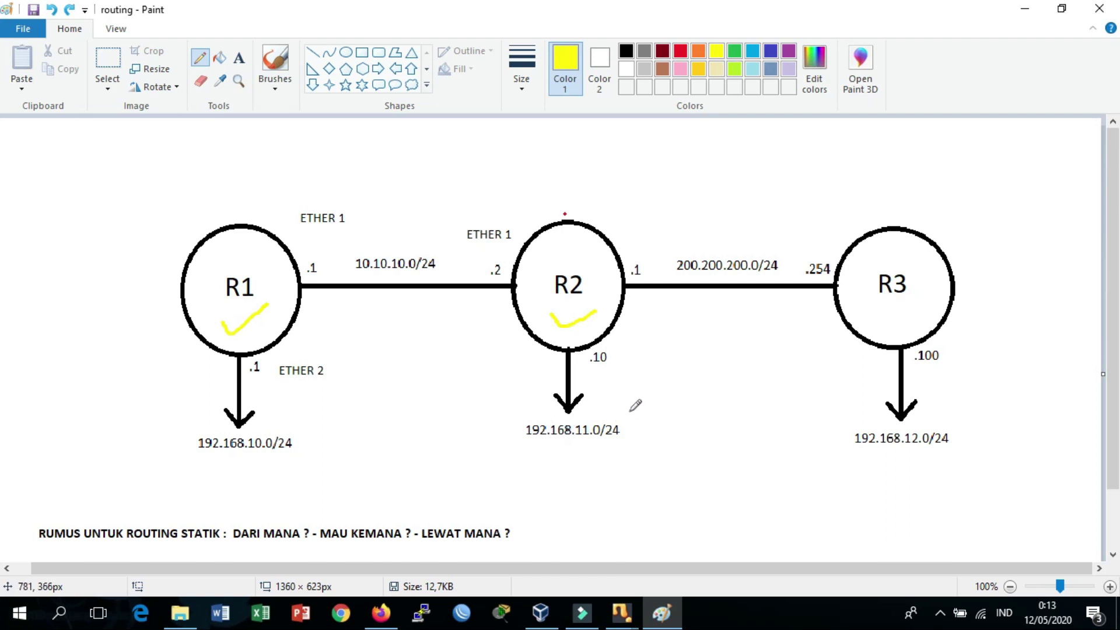
pyautogui.hotkey('alt', 'Tab')
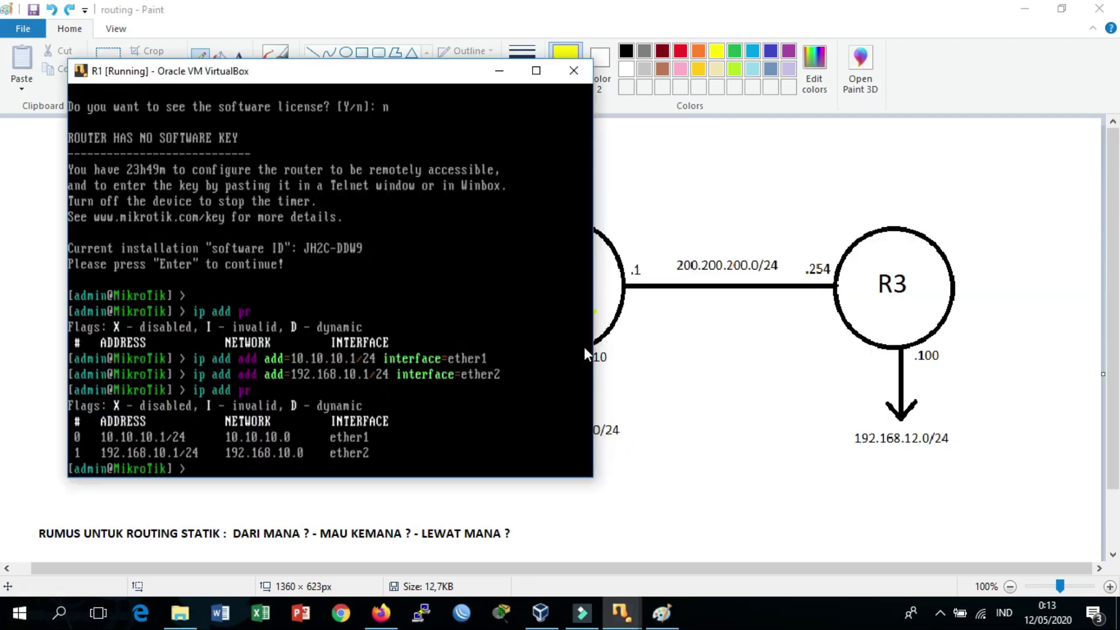
pyautogui.press('Tab')
pyautogui.press('Tab')
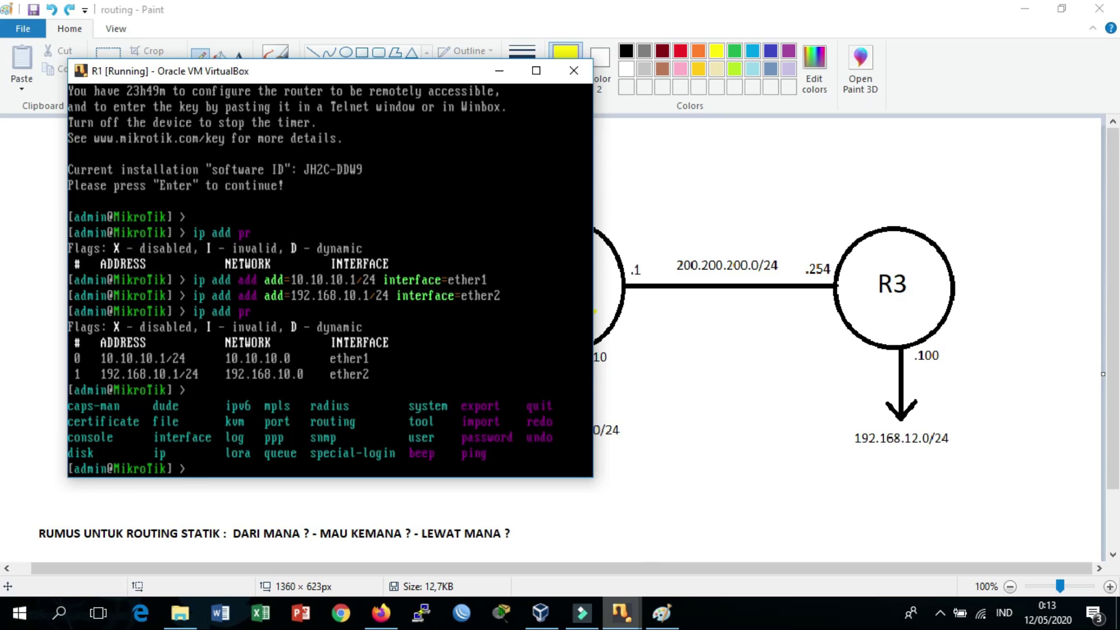
# - Switch to the R2 router console with R1's window minimized, and list R2's IP addresses with "ip add pr"
pyautogui.moveTo(622, 613)
pyautogui.click(654, 534)
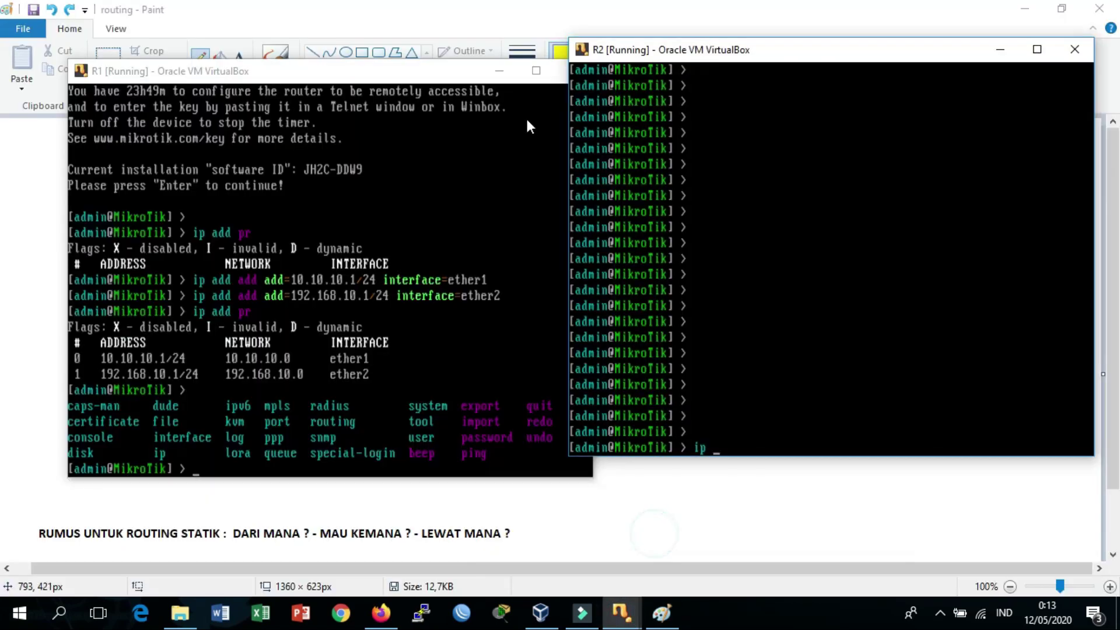
pyautogui.click(499, 71)
pyautogui.moveTo(657, 58); pyautogui.dragTo(724, 59)
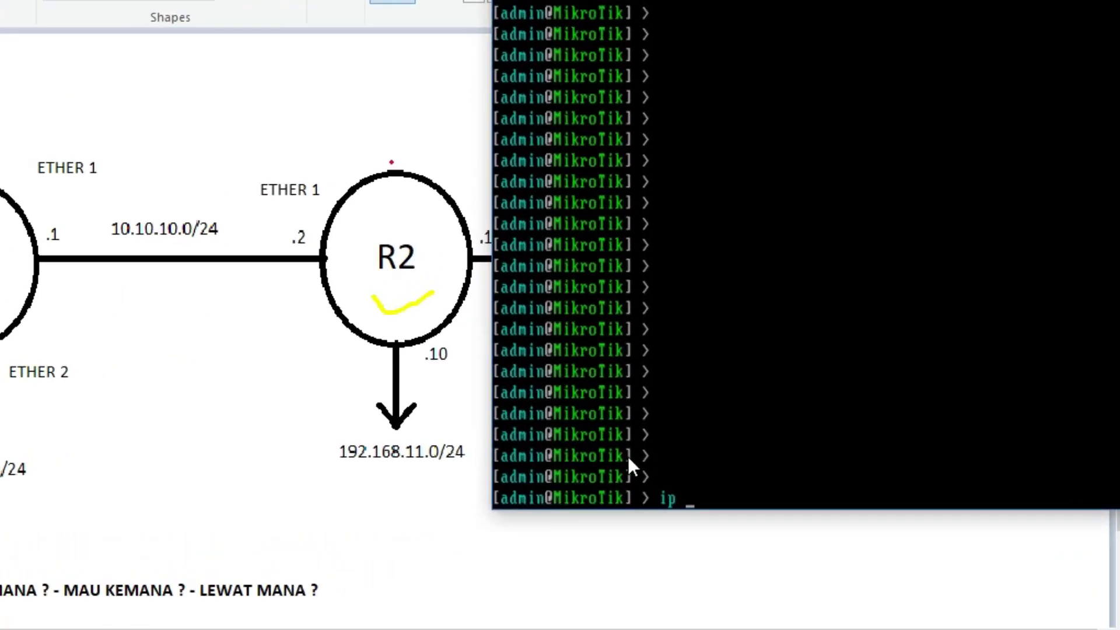
pyautogui.write('a')
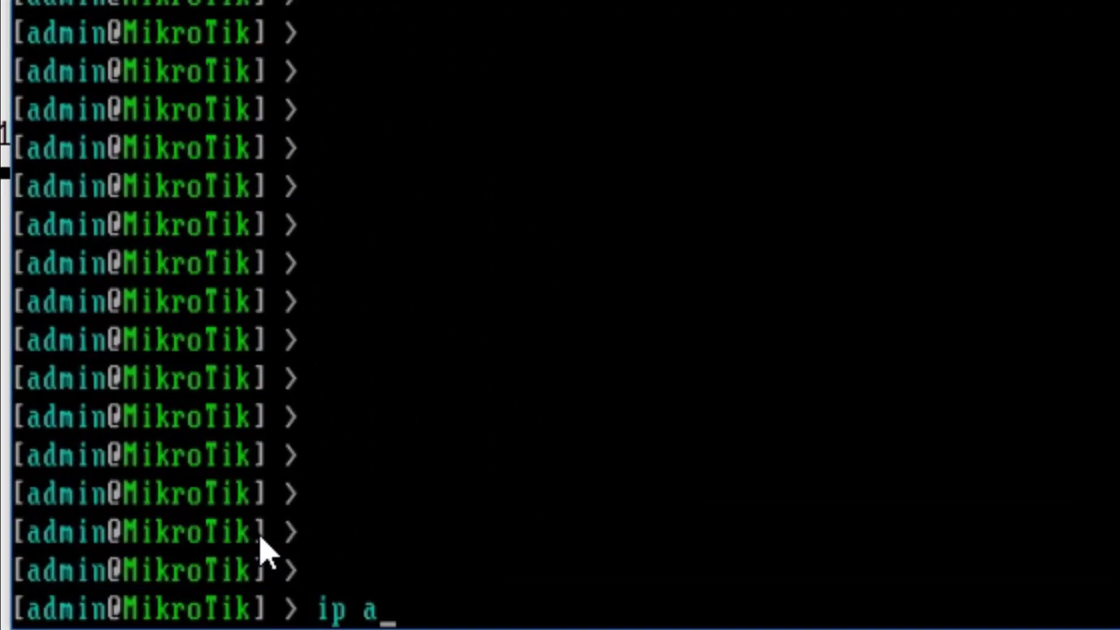
pyautogui.write('dd pr')
pyautogui.press('Return')
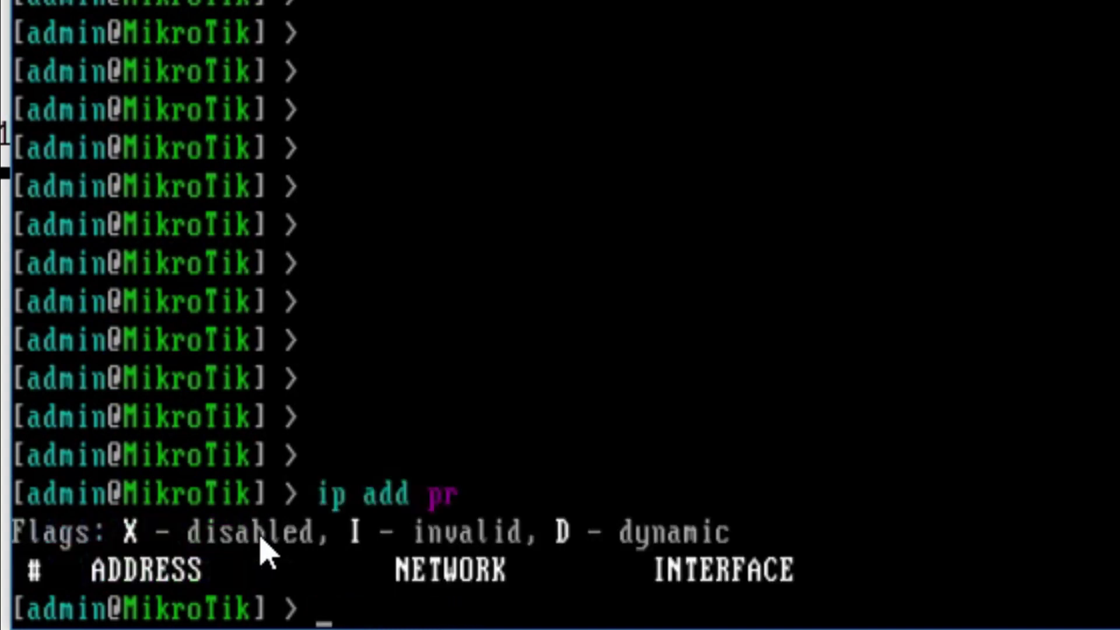
# - Assign the IP address 10.10.10.2/24 to interface ether1 on router R2
pyautogui.write('i')
pyautogui.press('BackSpace')
pyautogui.write('a')
pyautogui.press('BackSpace')
pyautogui.write('ip add add ')
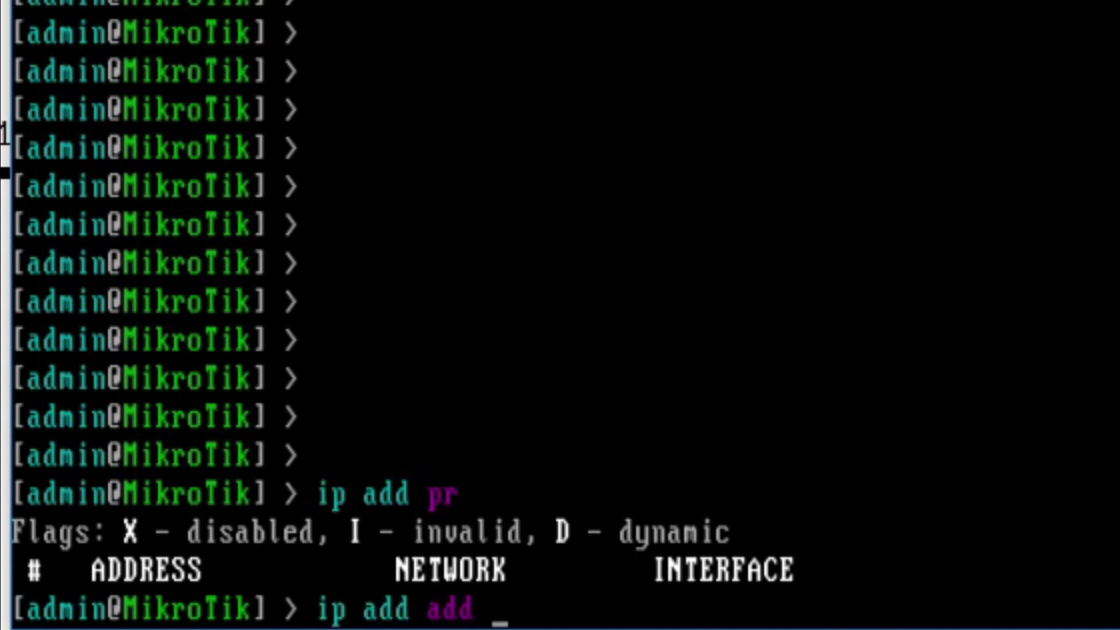
pyautogui.write('ad')
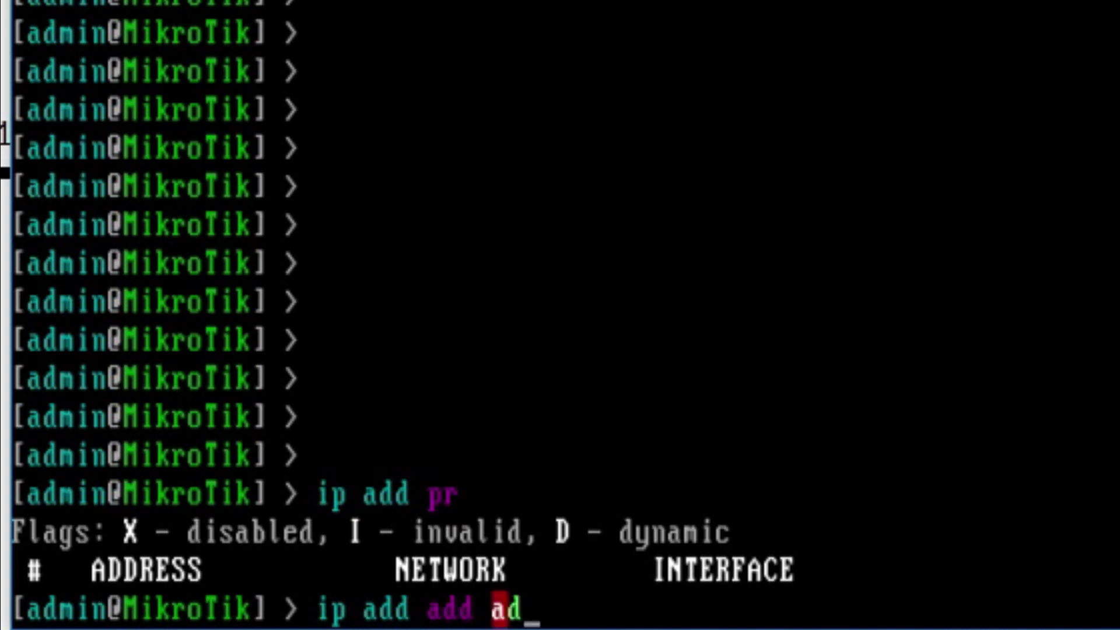
pyautogui.write('d=10')
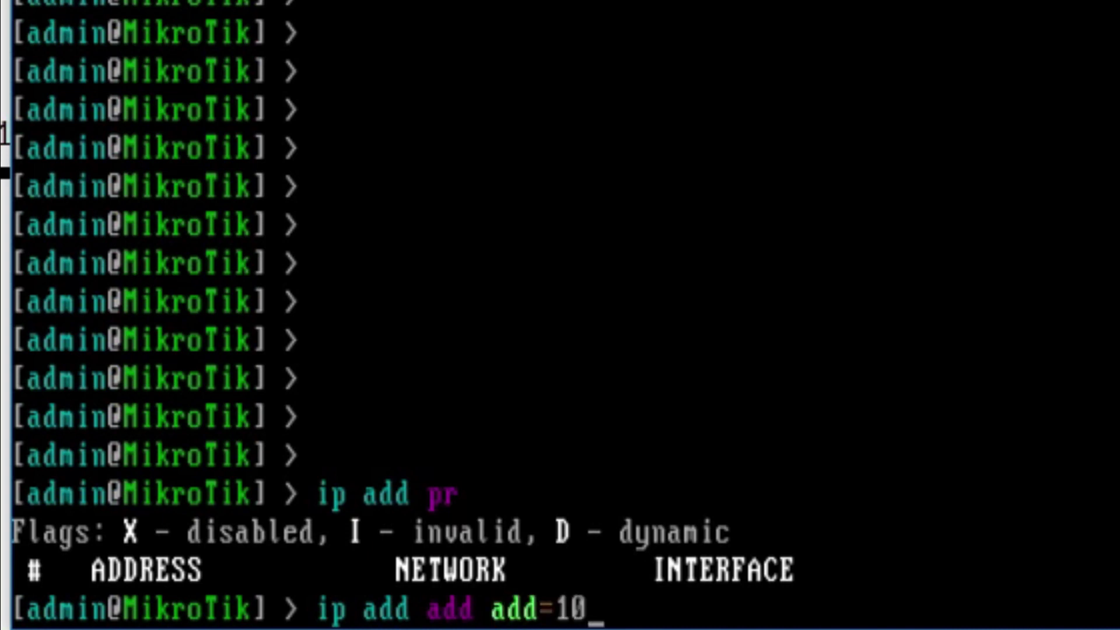
pyautogui.write('.10.10.2/24 ')
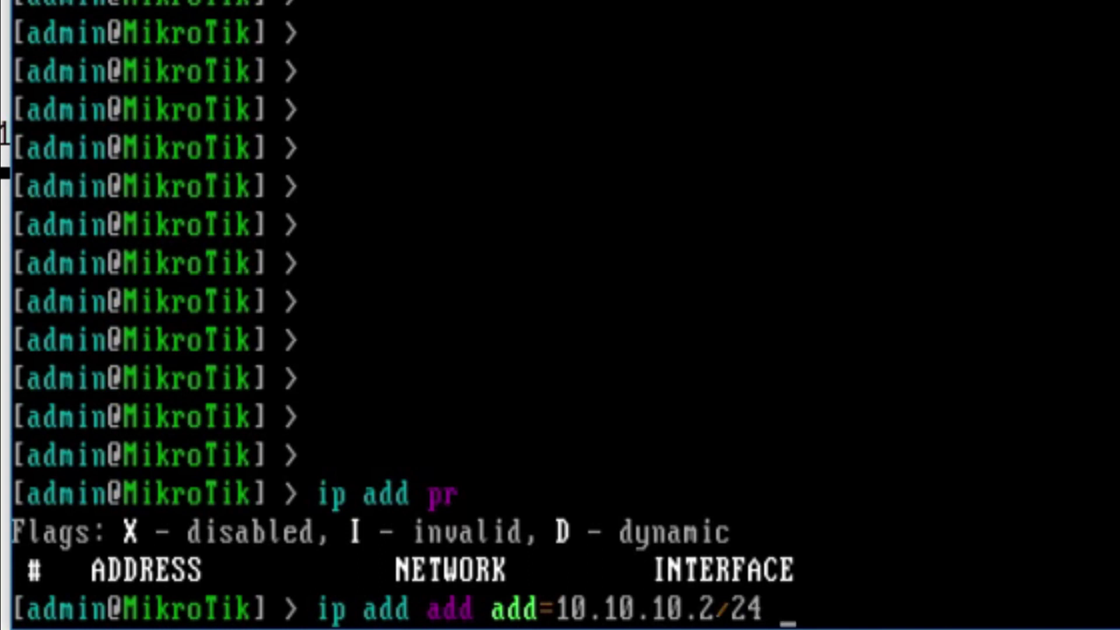
pyautogui.write('int')
pyautogui.press('Tab')
pyautogui.write('ethe1')
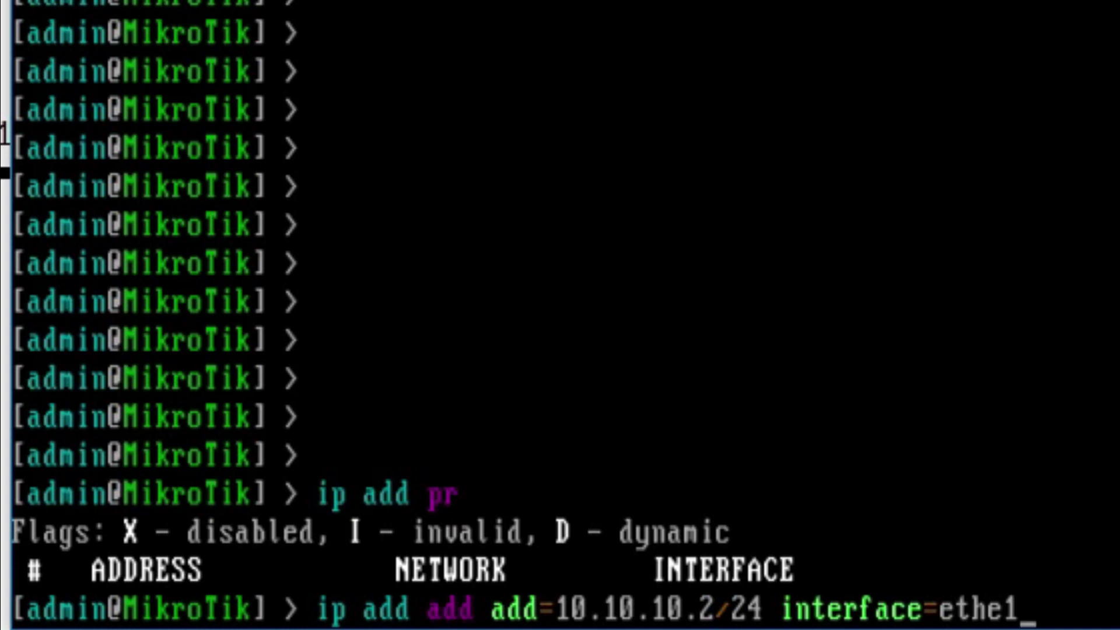
pyautogui.press('BackSpace')
pyautogui.write('r1')
pyautogui.press('Return')
# - Reuse the previous command to assign 192.168.11.10/24 to interface ether2 on R2
pyautogui.press('Up')
pyautogui.press('BackSpace')
pyautogui.write('2')
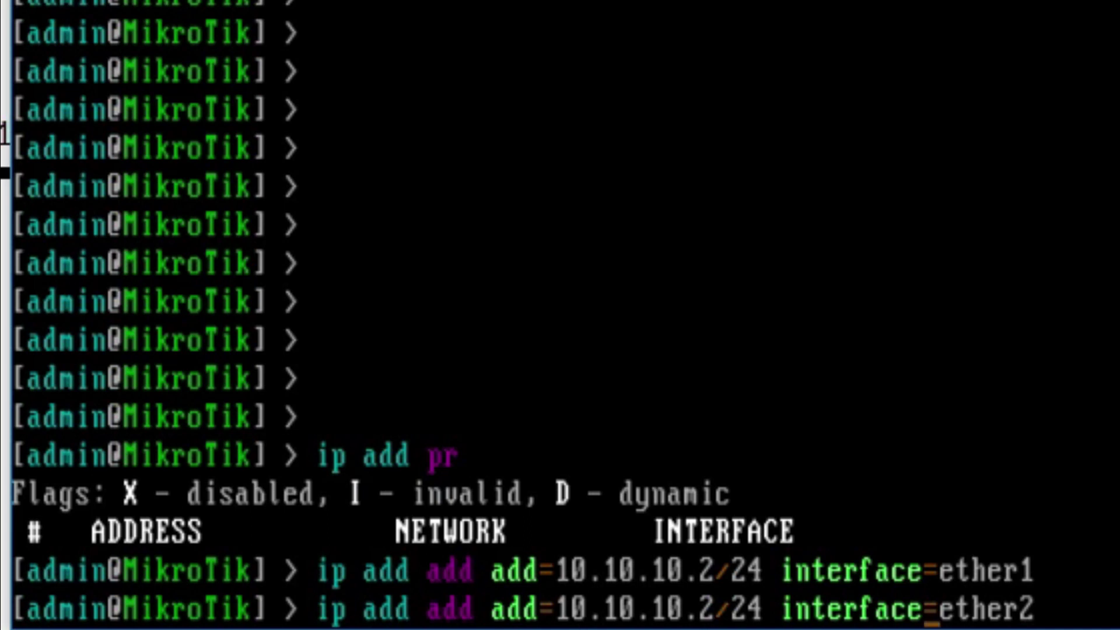
pyautogui.press('Left')
pyautogui.press('Left')
pyautogui.press('Left')
pyautogui.press('BackSpace')
pyautogui.press('BackSpace')
pyautogui.press('BackSpace')
pyautogui.press('BackSpace')
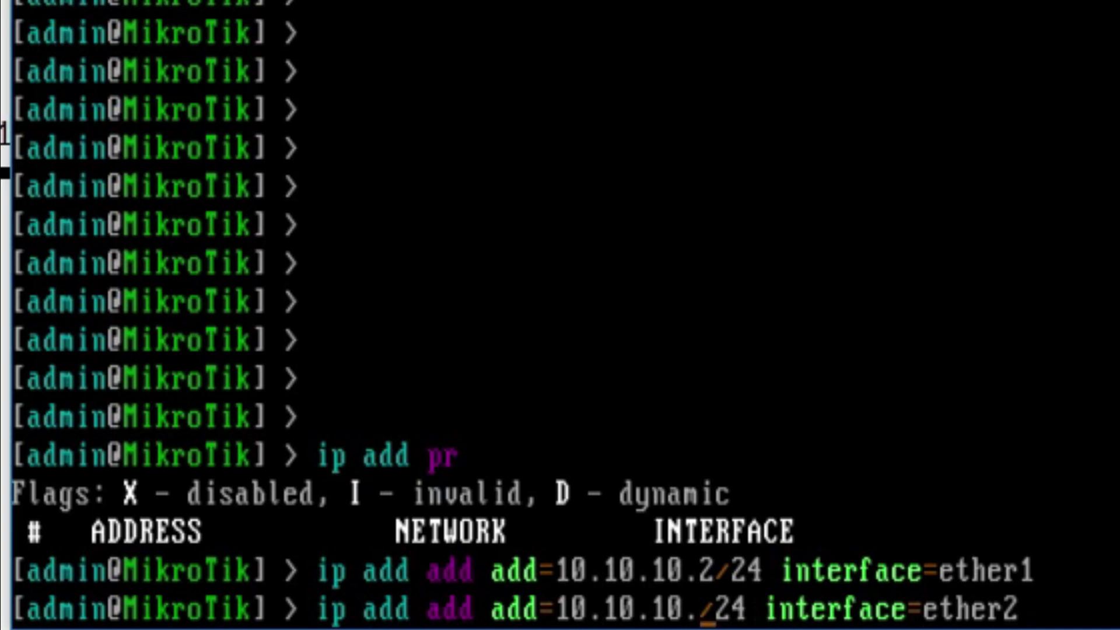
pyautogui.press('BackSpace')
pyautogui.press('BackSpace')
pyautogui.press('BackSpace')
pyautogui.press('BackSpace')
pyautogui.press('BackSpace')
pyautogui.write('92.168.11.')
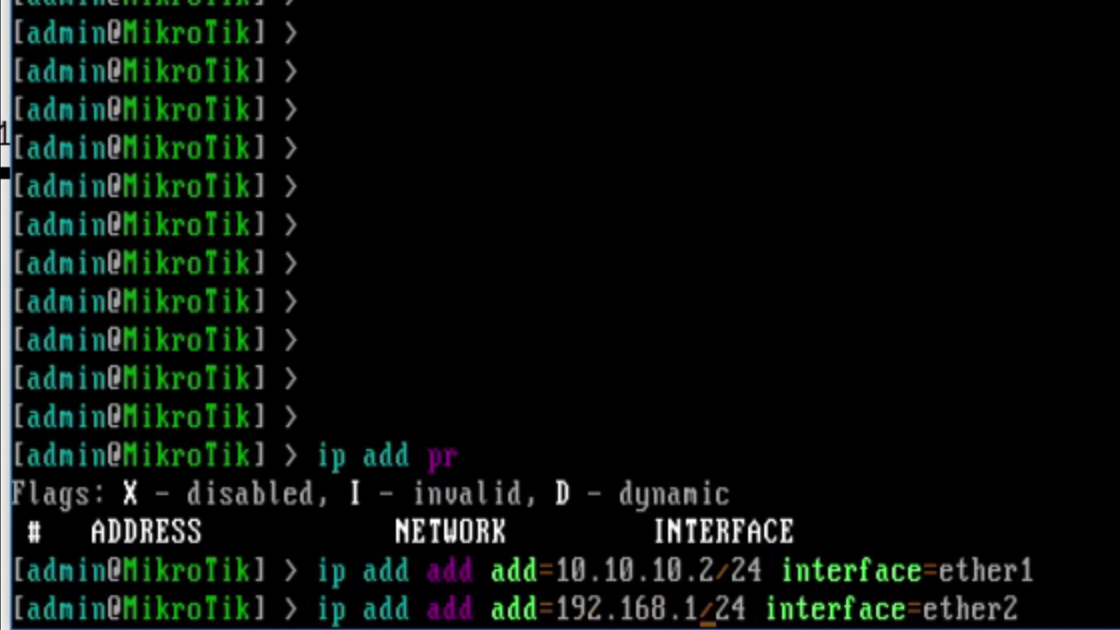
pyautogui.write('10')
pyautogui.press('Return')
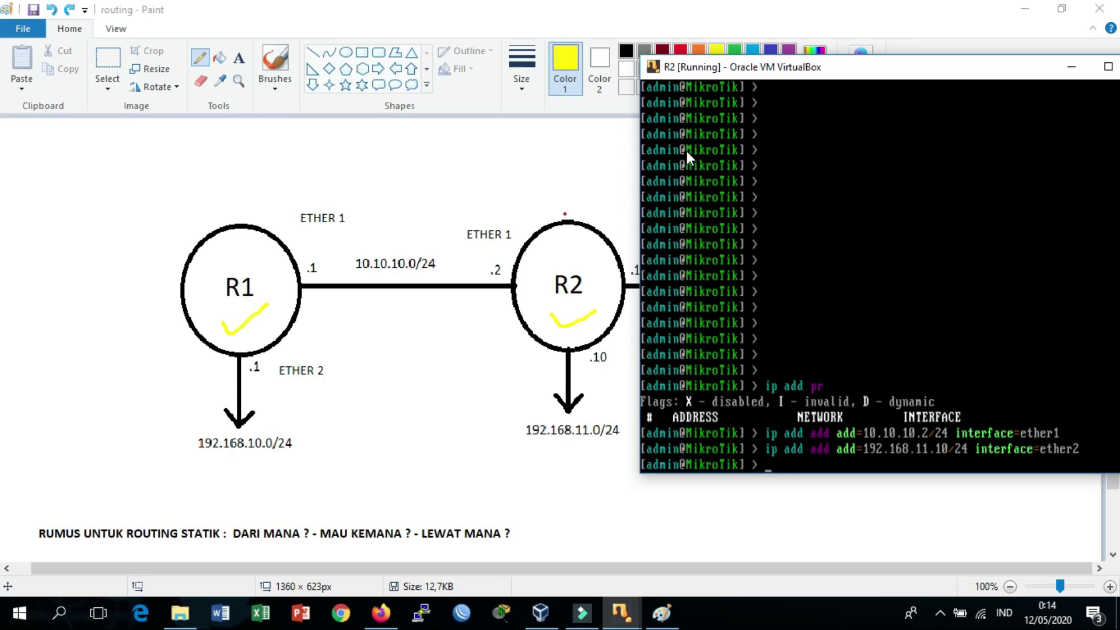
# - Draw a yellow arrow from R1's .1 to R2's .2 in the Paint diagram, and ping 10.10.10.1 from the R2 console
pyautogui.click(389, 170)
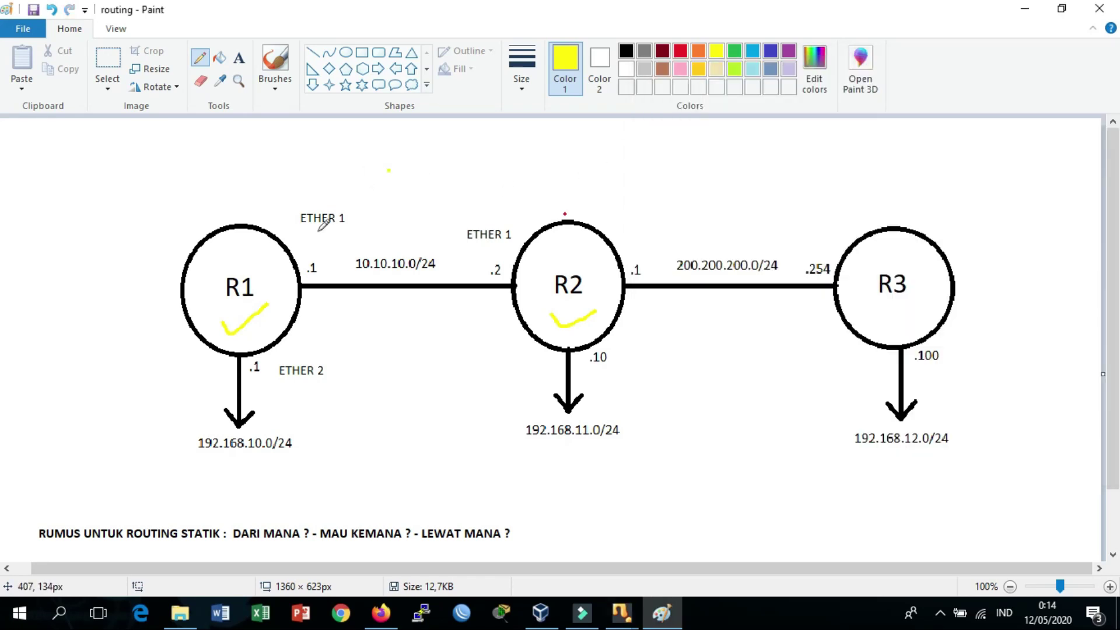
pyautogui.moveTo(305, 257)
pyautogui.mouseDown()
pyautogui.moveTo(401, 206)
pyautogui.moveTo(487, 267)
pyautogui.moveTo(459, 250)
pyautogui.moveTo(497, 245)
pyautogui.mouseUp()
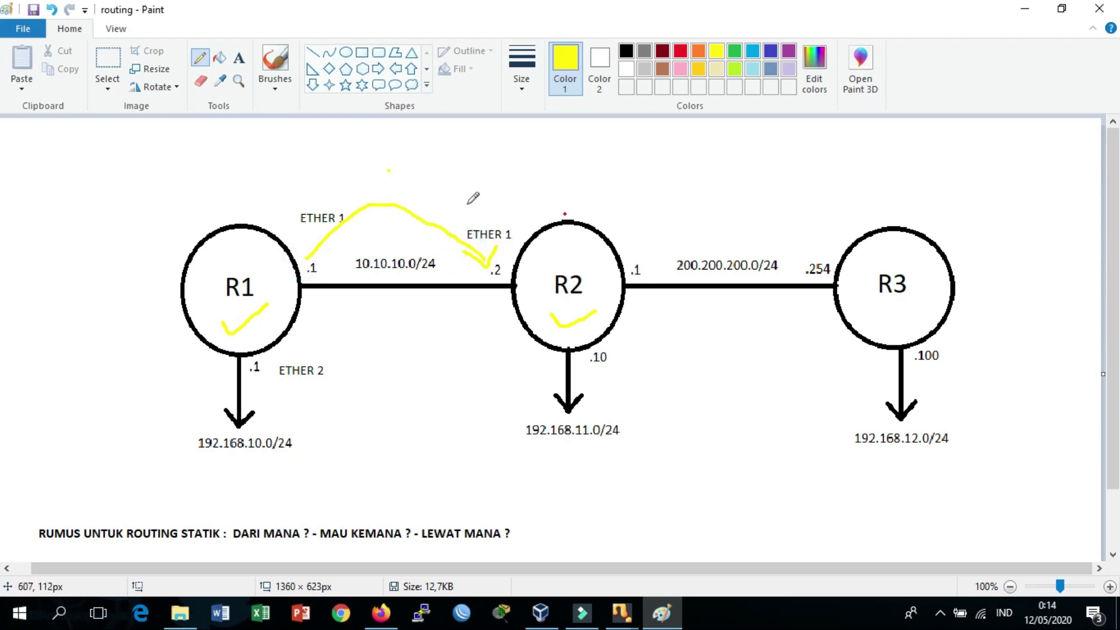
pyautogui.hotkey('alt', 'Tab')
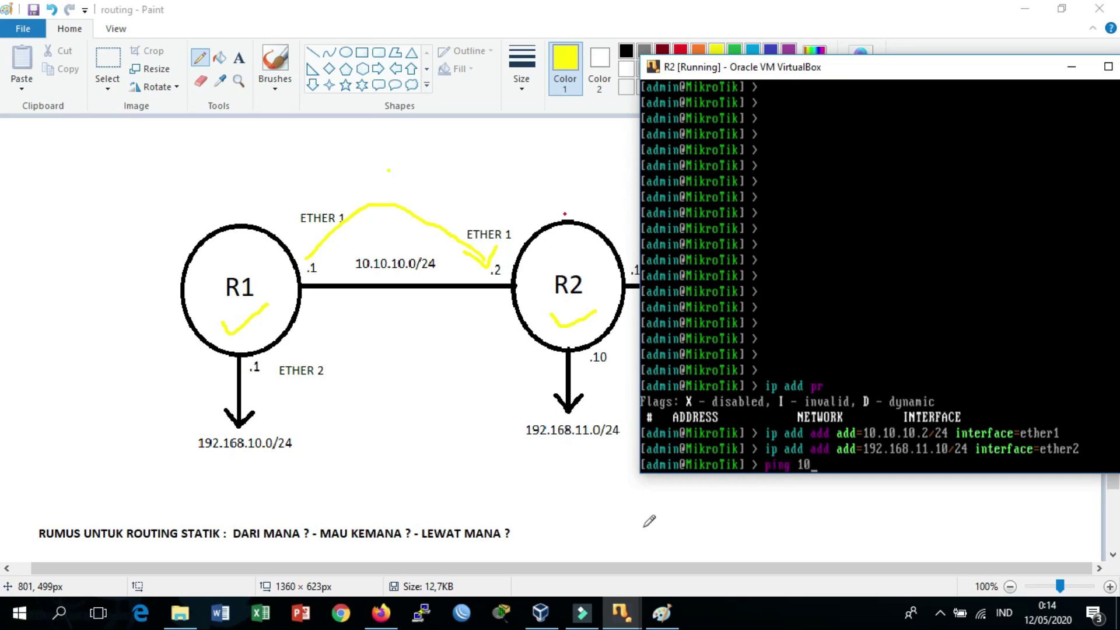
pyautogui.press('Return')
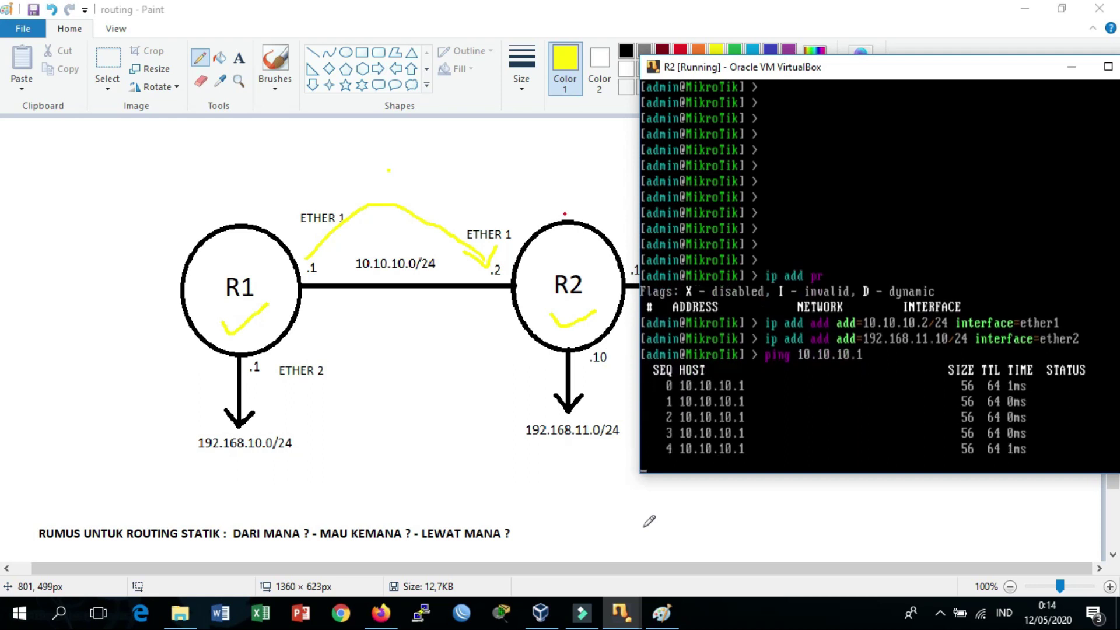
pyautogui.hotkey('ctrl', 'c')
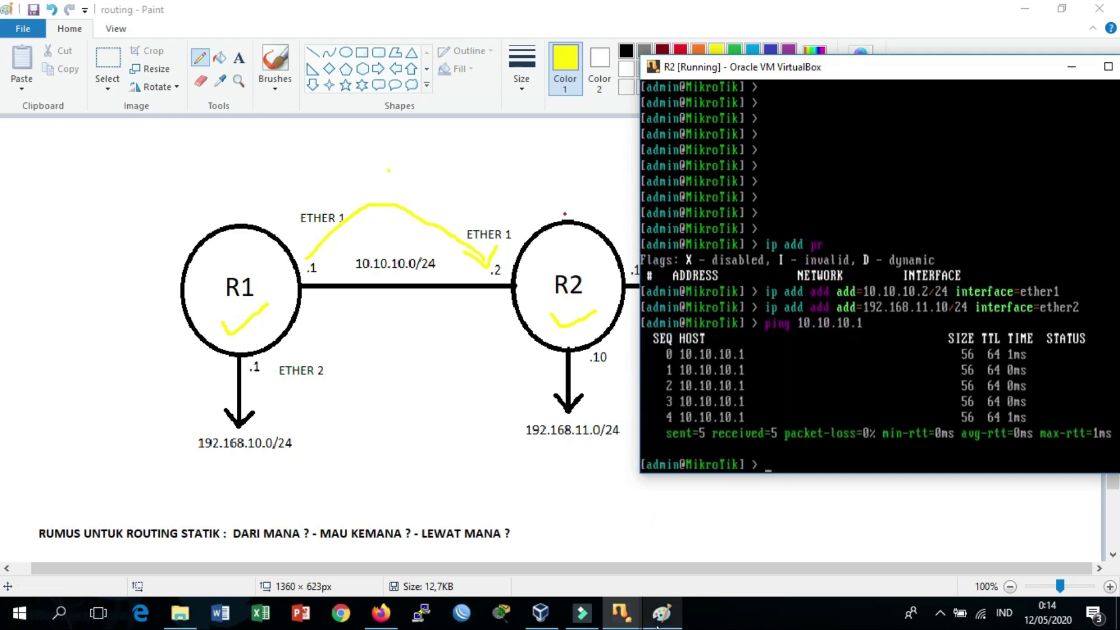
# - Switch to the R1 console and ping R2 at 10.10.10.2, stopping the ping after a few replies
pyautogui.click(622, 612)
pyautogui.click(517, 525)
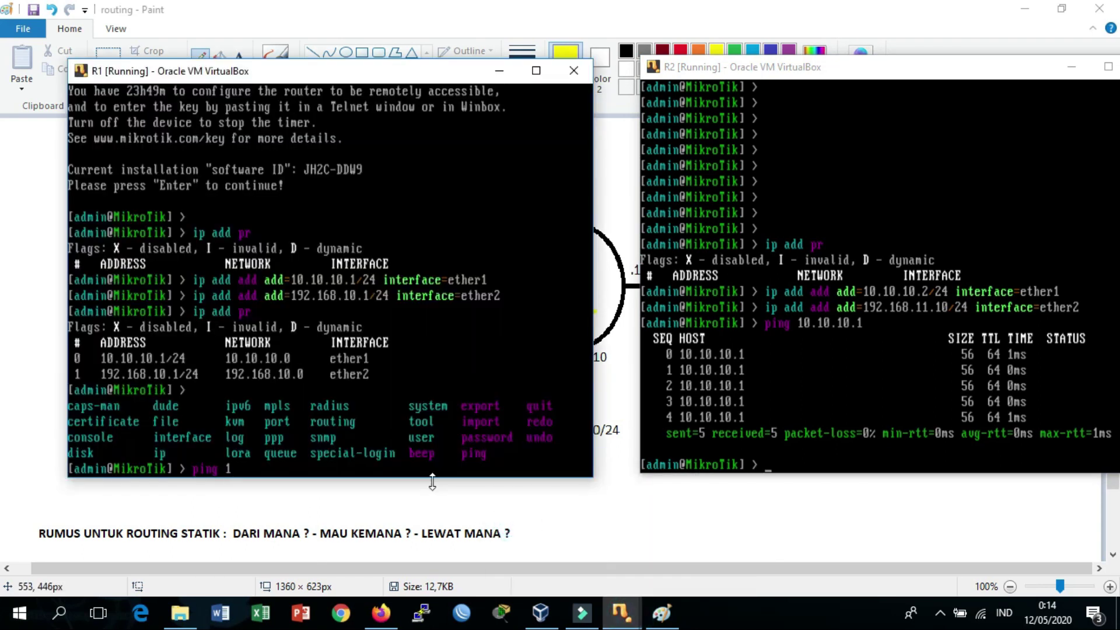
pyautogui.write('ping 10.10.10.2')
pyautogui.press('Return')
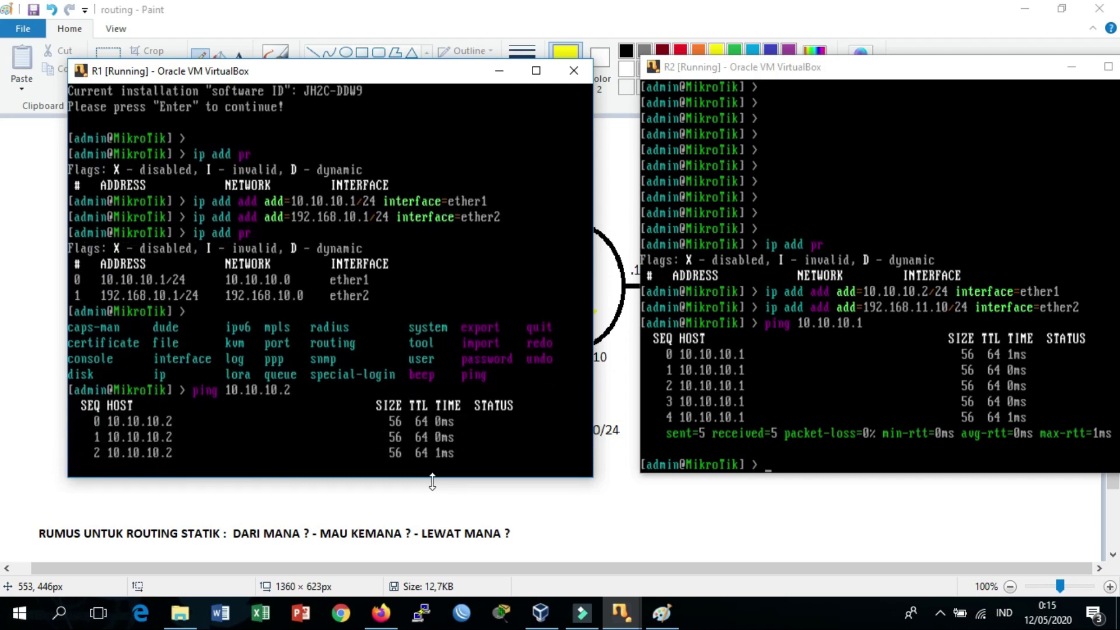
pyautogui.hotkey('ctrl', 'c')
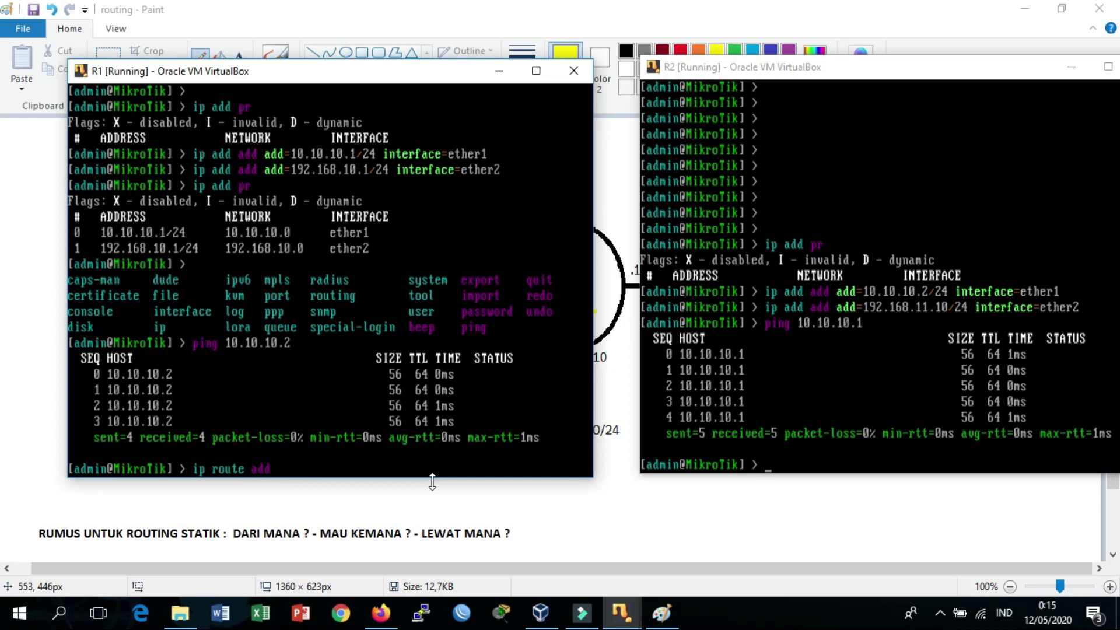
# - List the parameters of "ip route add" on R1 and add the dst-address parameter to the command
pyautogui.press('?')
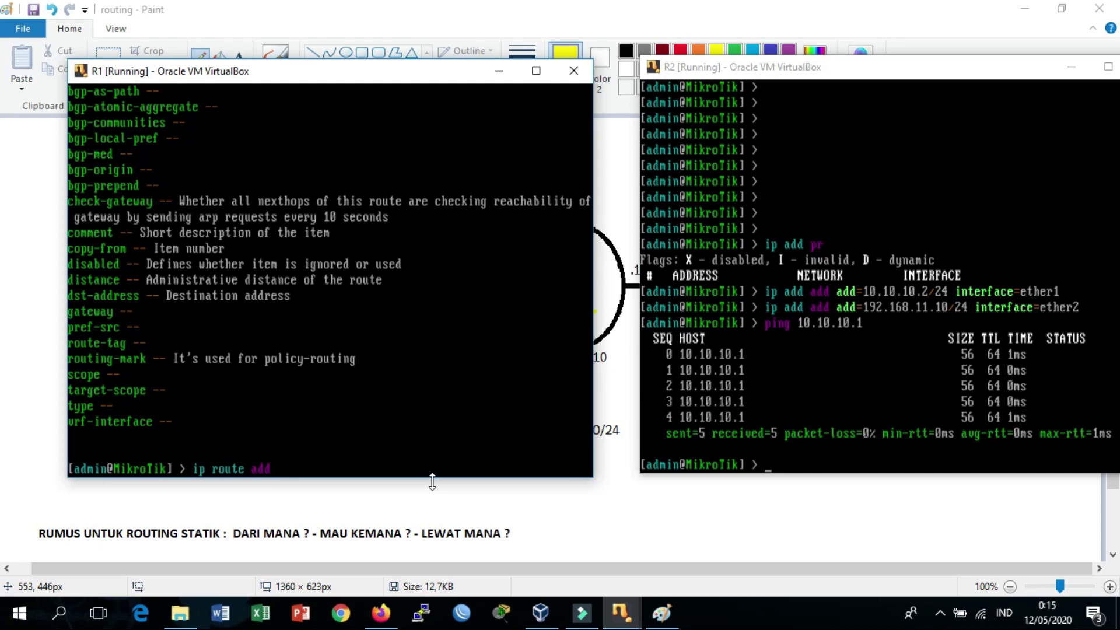
pyautogui.write('st')
pyautogui.press('Tab')
# - Mark the route from 192.168.10.0/24 to 192.168.11.0/24 in yellow on the Paint diagram, circling both networks and the .2 gateway
pyautogui.click(556, 505)
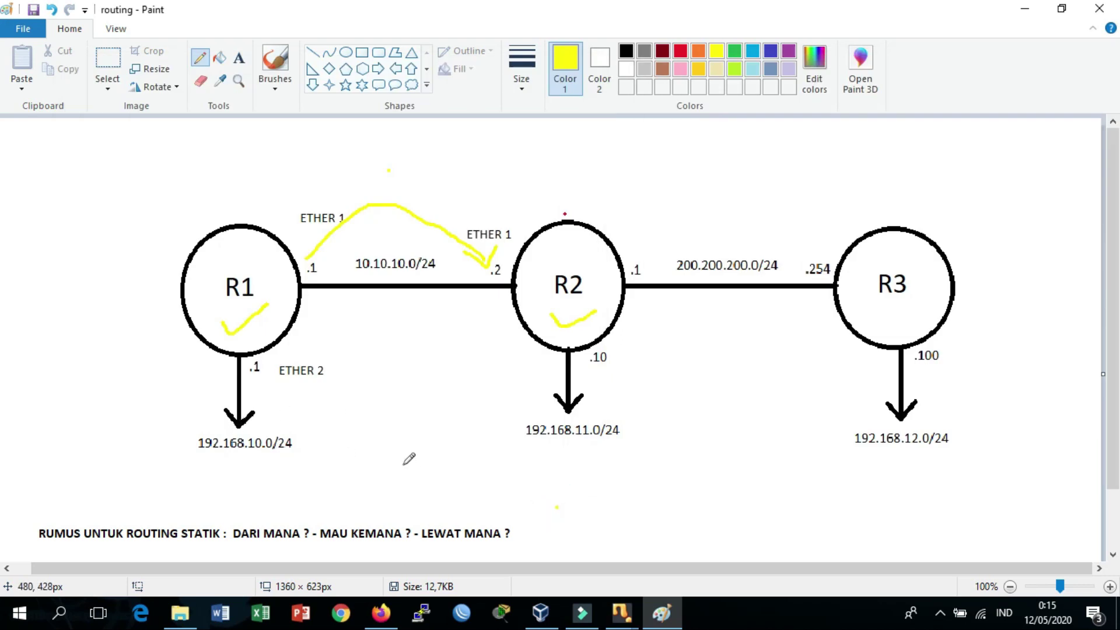
pyautogui.moveTo(249, 406)
pyautogui.mouseDown()
pyautogui.moveTo(236, 403)
pyautogui.moveTo(196, 439)
pyautogui.moveTo(215, 463)
pyautogui.moveTo(292, 401)
pyautogui.moveTo(238, 398)
pyautogui.mouseUp()
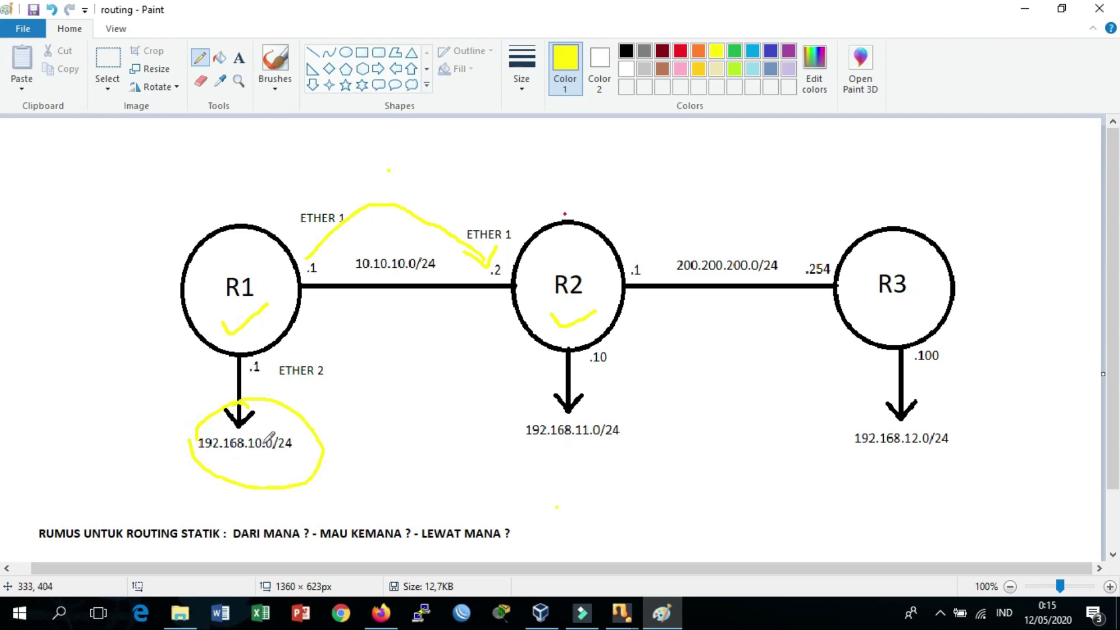
pyautogui.moveTo(326, 454)
pyautogui.mouseDown()
pyautogui.moveTo(514, 425)
pyautogui.moveTo(501, 432)
pyautogui.mouseUp()
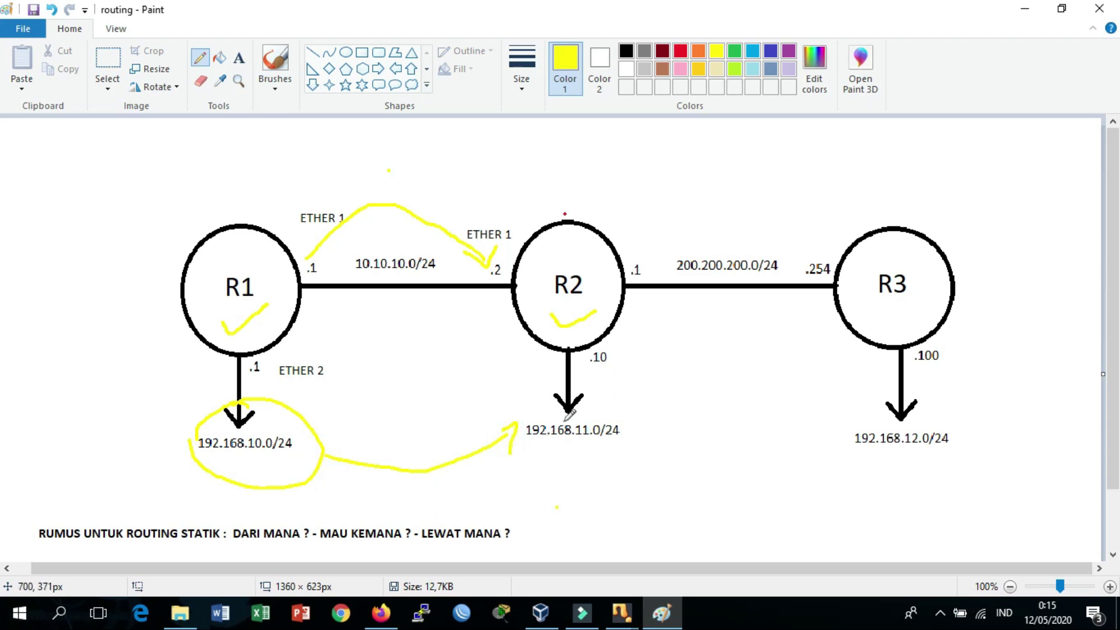
pyautogui.moveTo(627, 416)
pyautogui.mouseDown()
pyautogui.moveTo(475, 395)
pyautogui.moveTo(638, 425)
pyautogui.moveTo(586, 397)
pyautogui.mouseUp()
pyautogui.moveTo(237, 462); pyautogui.dragTo(275, 467)
pyautogui.moveTo(479, 467); pyautogui.dragTo(520, 461)
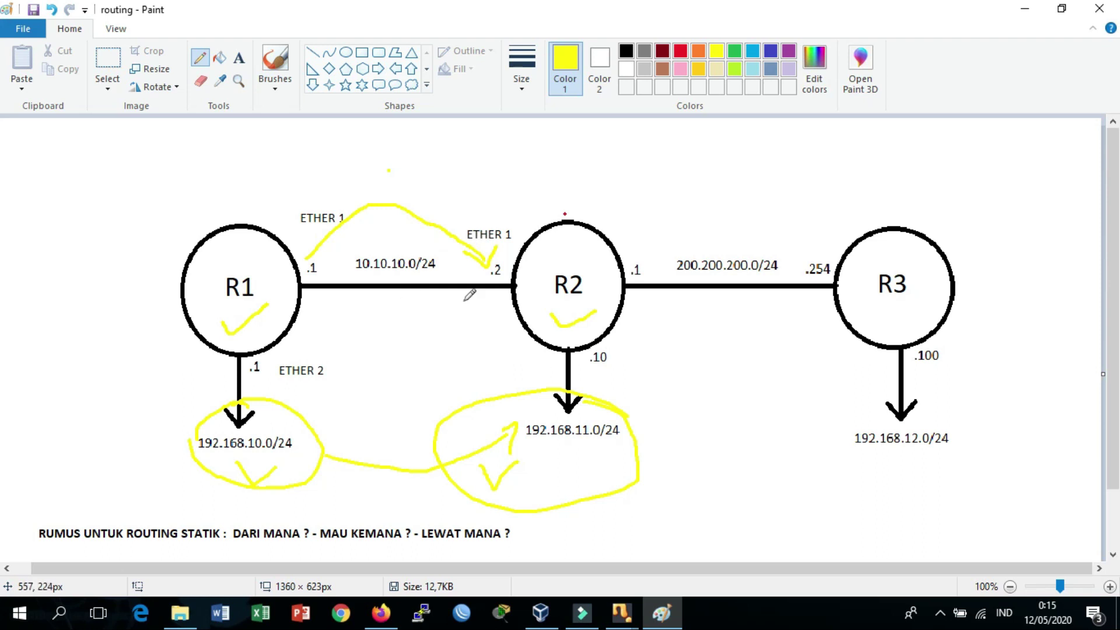
pyautogui.moveTo(514, 254)
pyautogui.mouseDown()
pyautogui.moveTo(469, 257)
pyautogui.moveTo(516, 274)
pyautogui.moveTo(507, 252)
pyautogui.mouseUp()
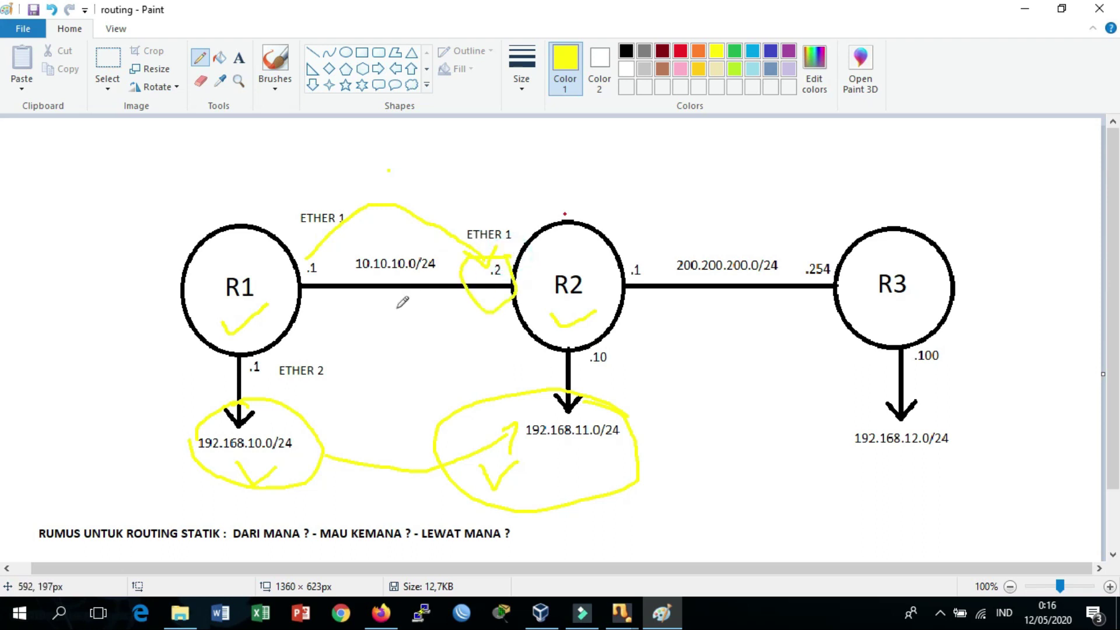
# - Complete the static route on R1 with destination 192.168.11.0/24 and gateway 10.10.10.2
pyautogui.hotkey('alt', 'Tab')
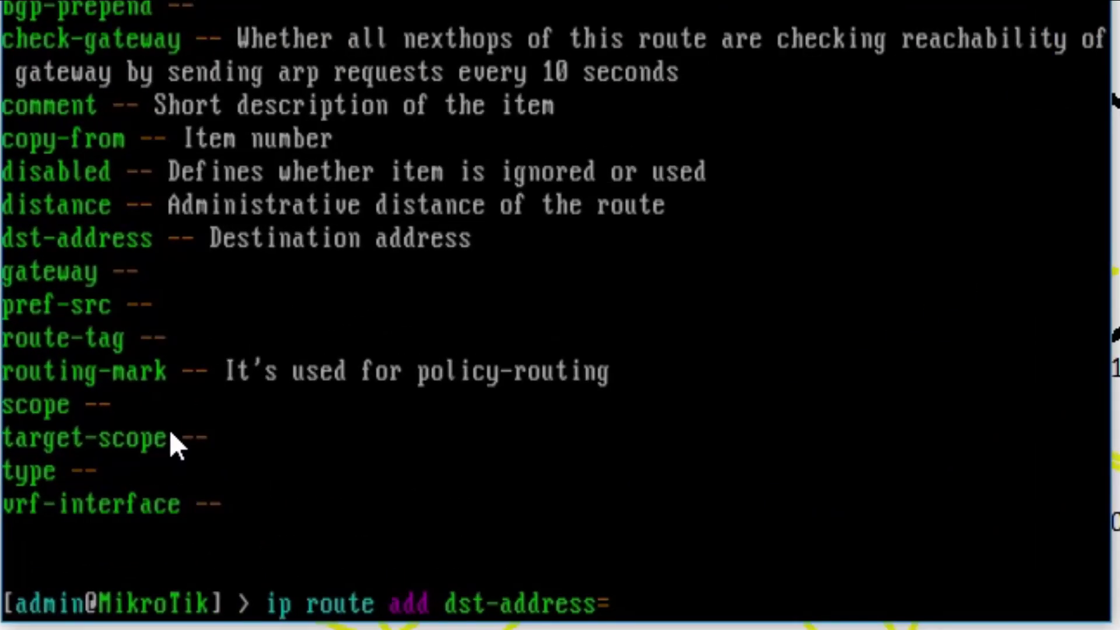
pyautogui.write('192.168')
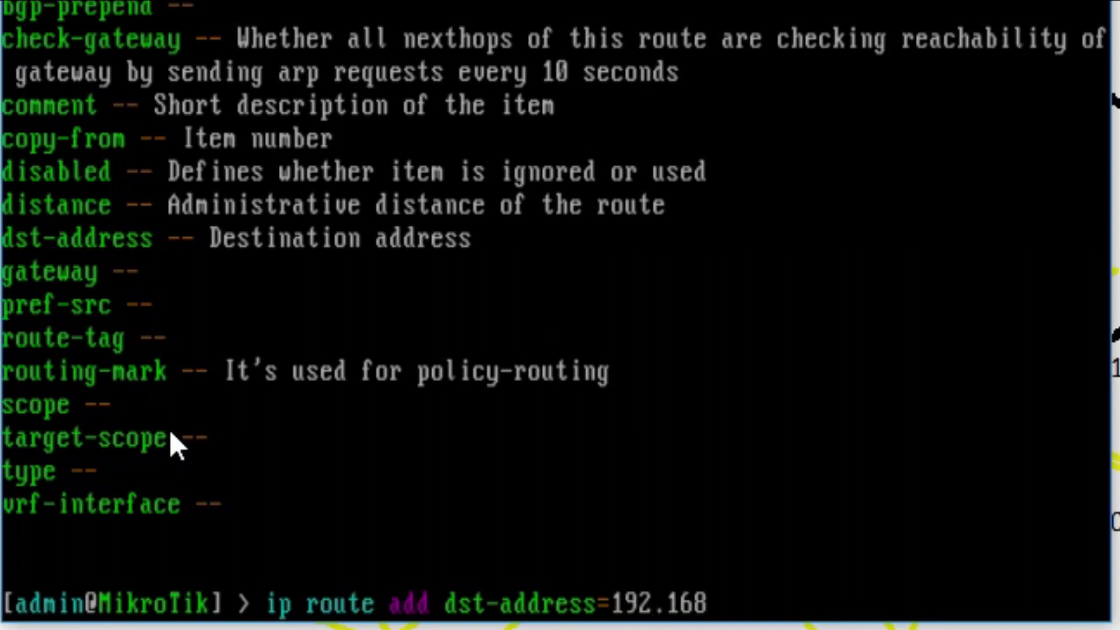
pyautogui.write('.11.0/24')
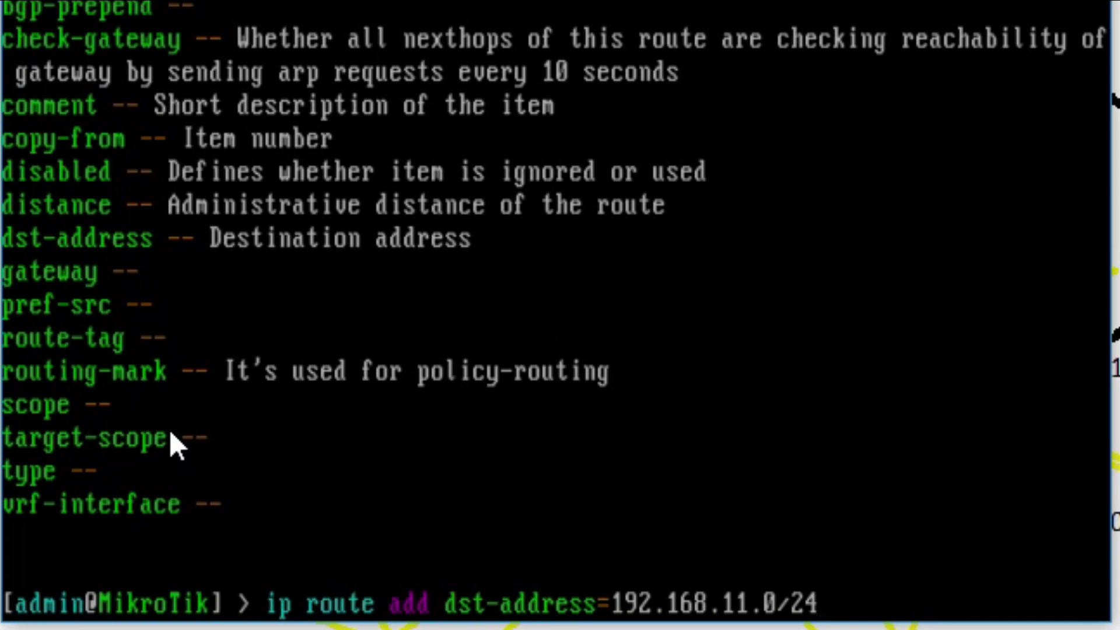
pyautogui.write('gatew')
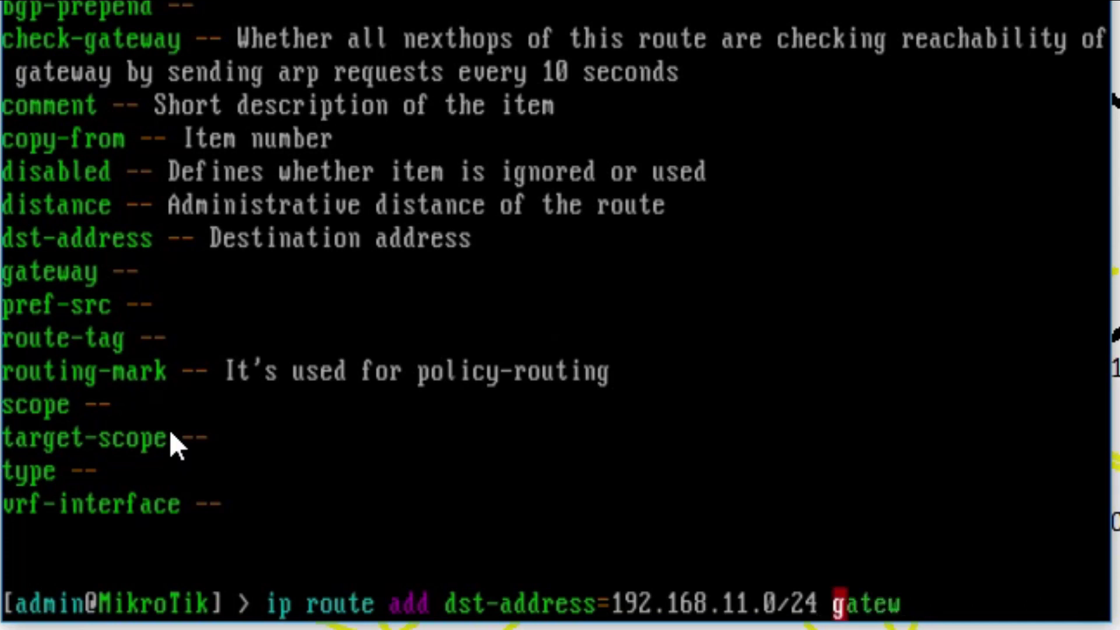
pyautogui.press('Tab')
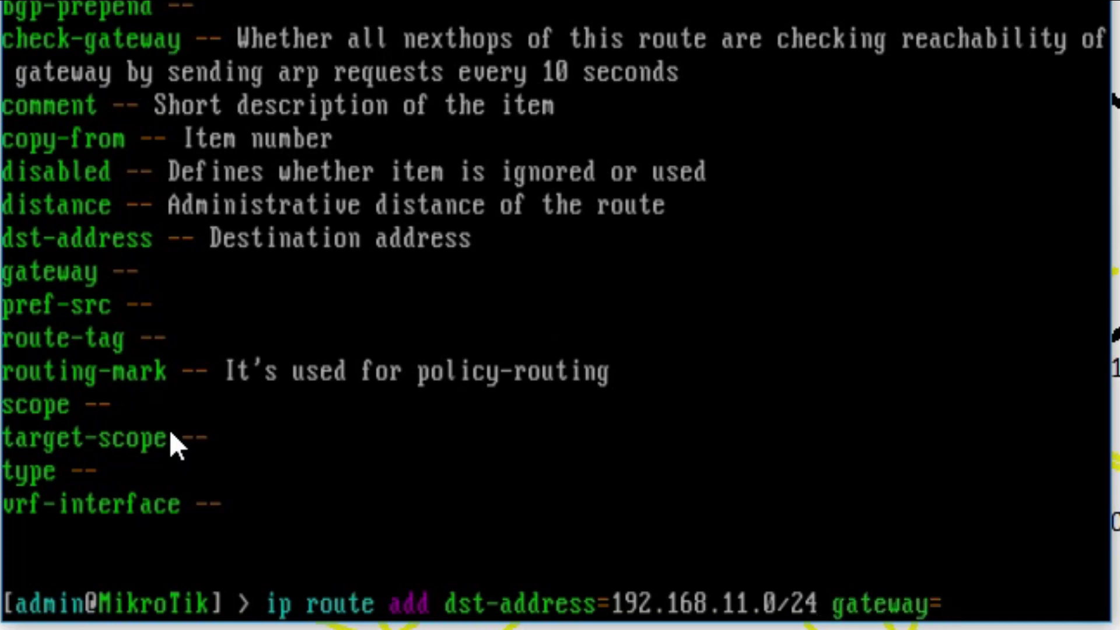
pyautogui.write('10.10')
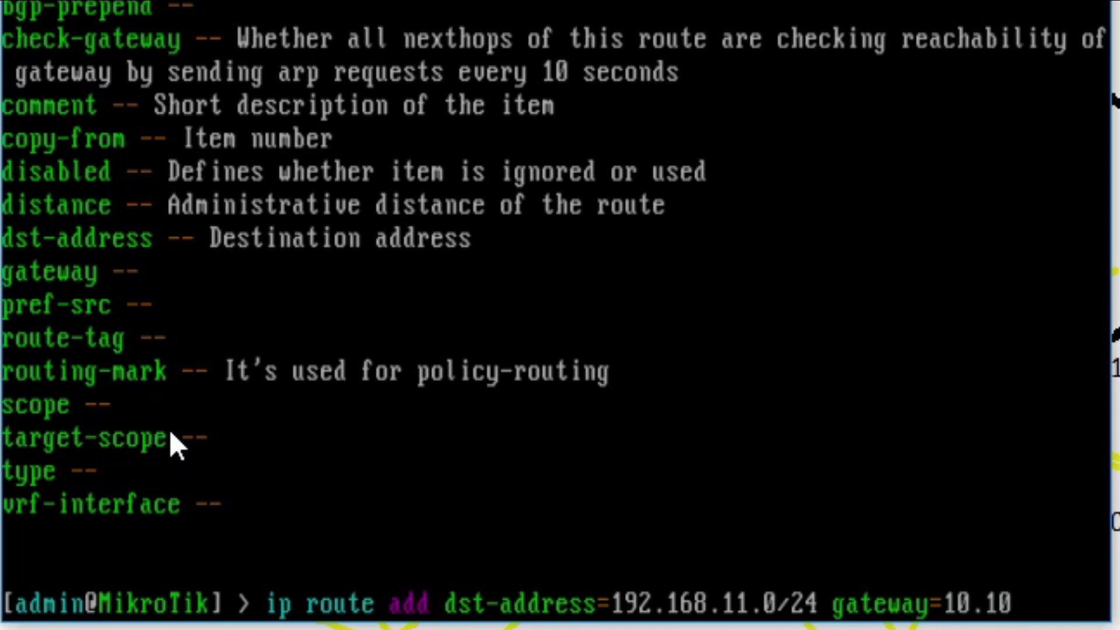
pyautogui.write('.10.2')
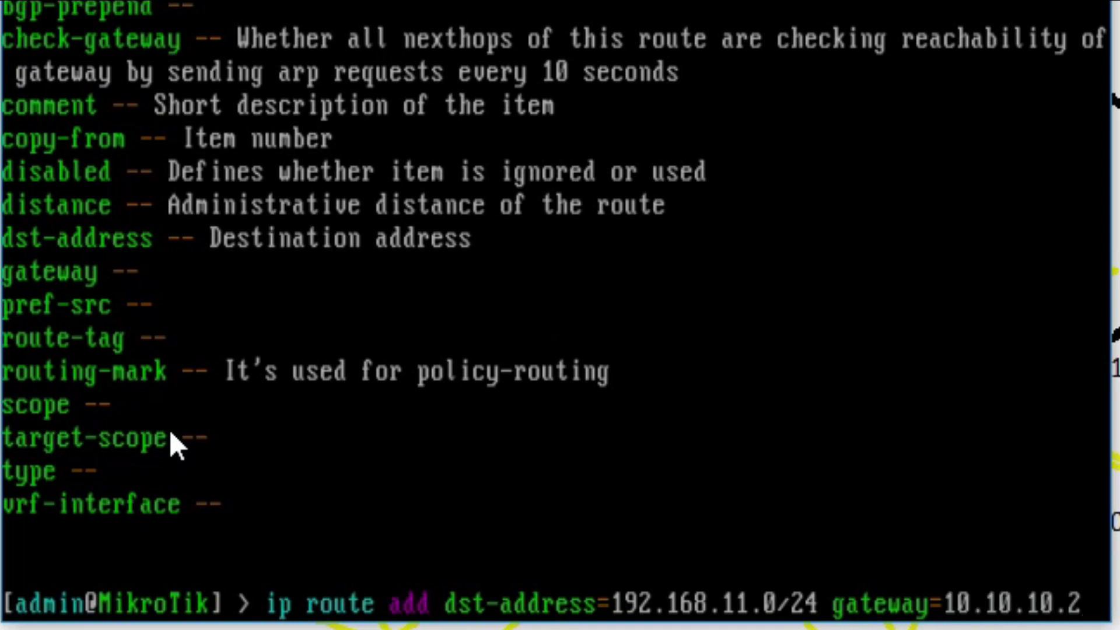
pyautogui.press('Return')
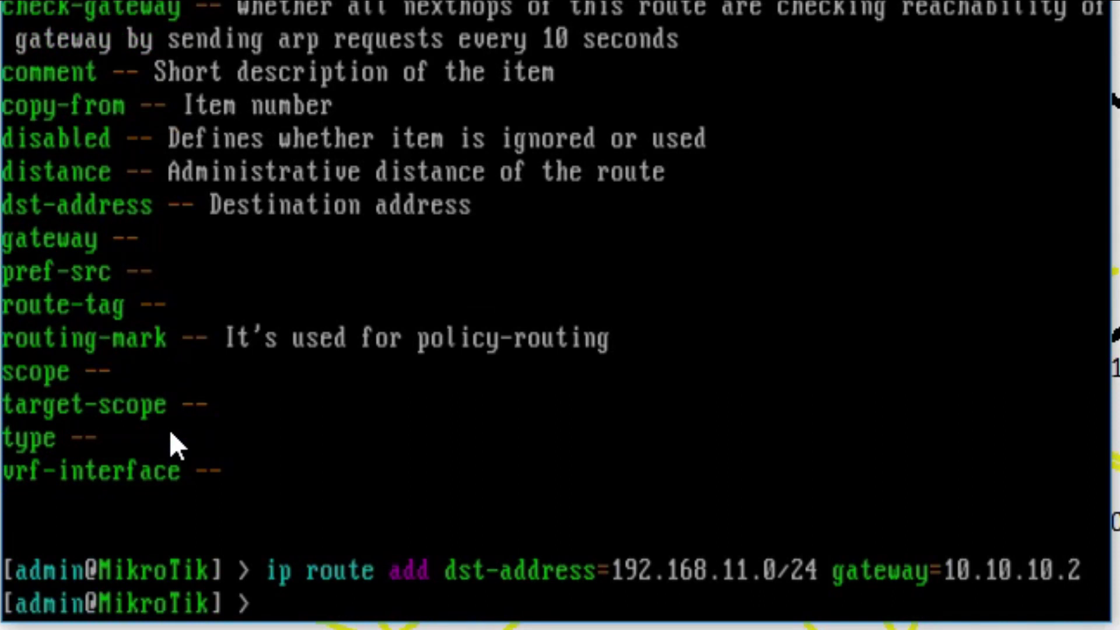
# - Bring up the R2 router console beside the topology diagram and minimize the R1 window
pyautogui.moveTo(638, 623)
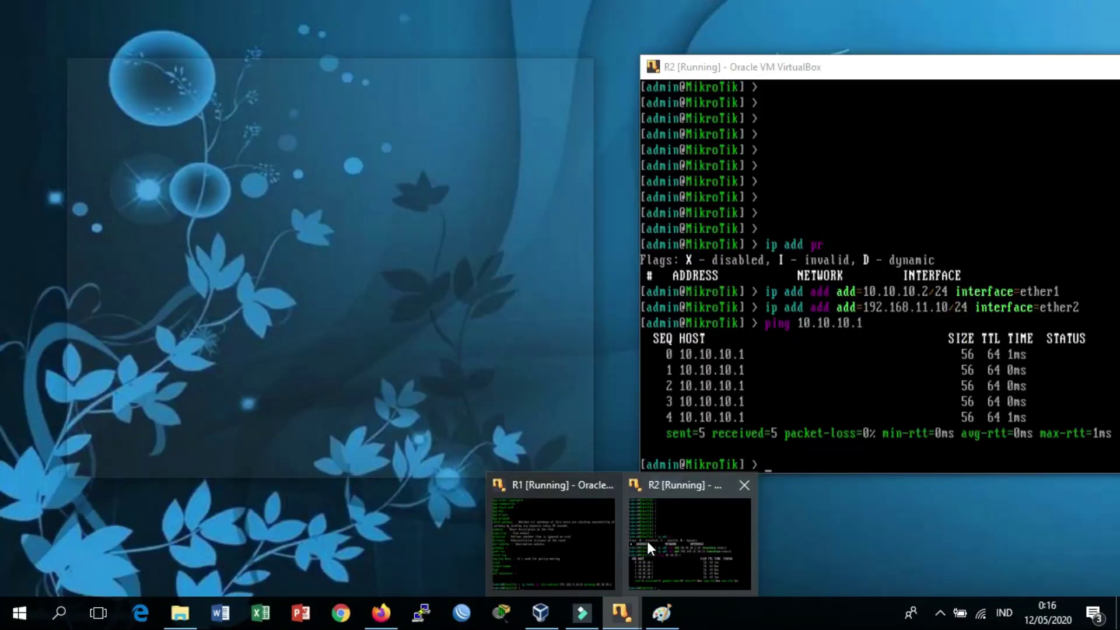
pyautogui.click(646, 541)
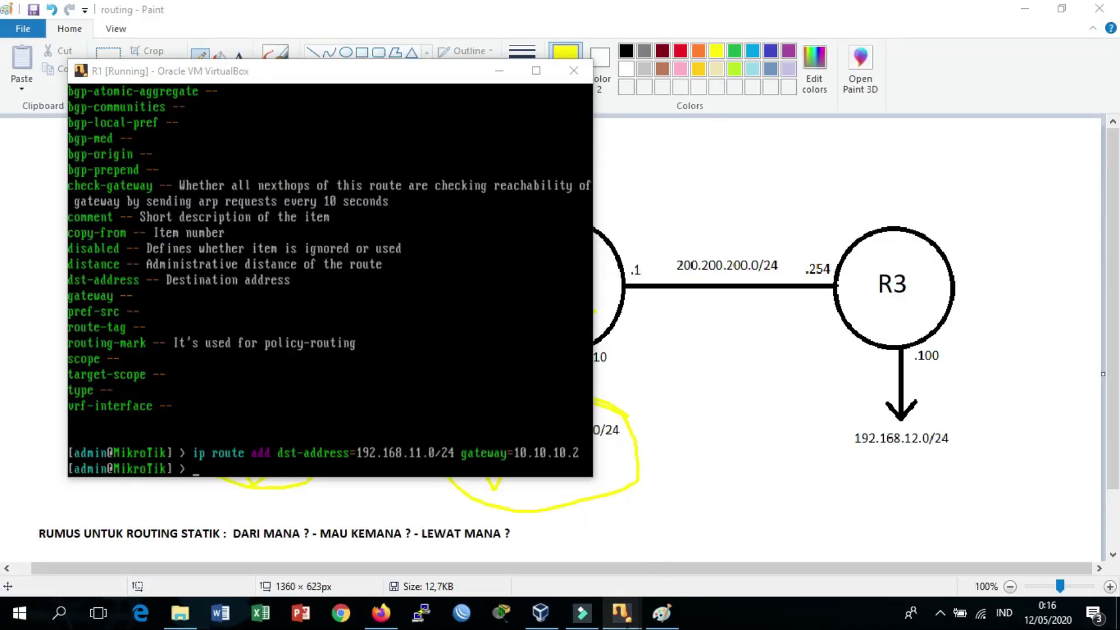
pyautogui.moveTo(630, 622)
pyautogui.click(651, 561)
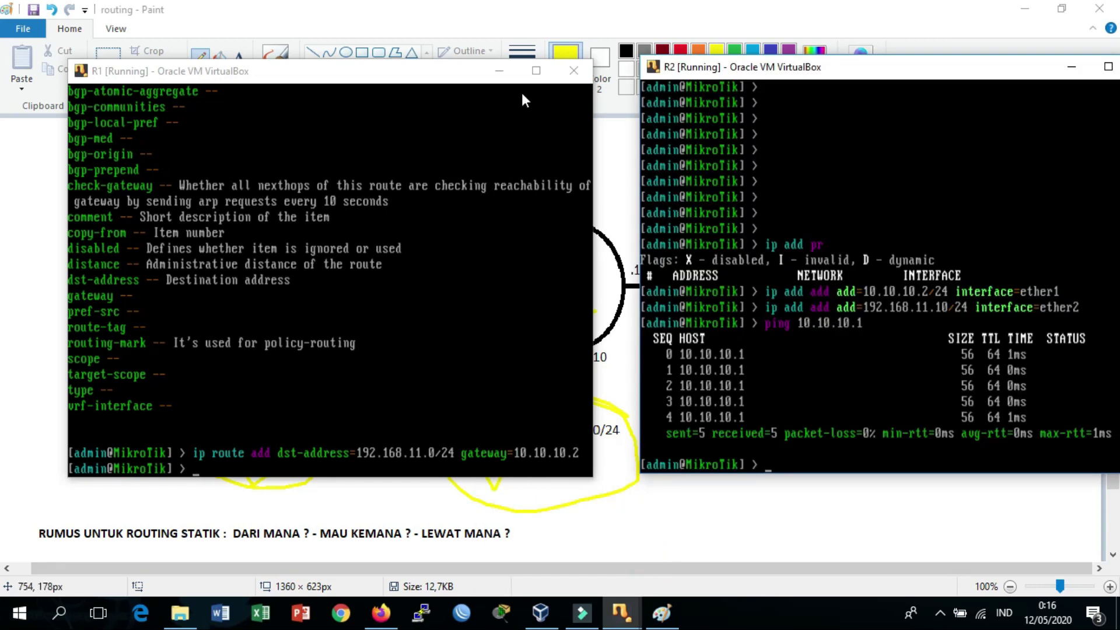
pyautogui.click(500, 70)
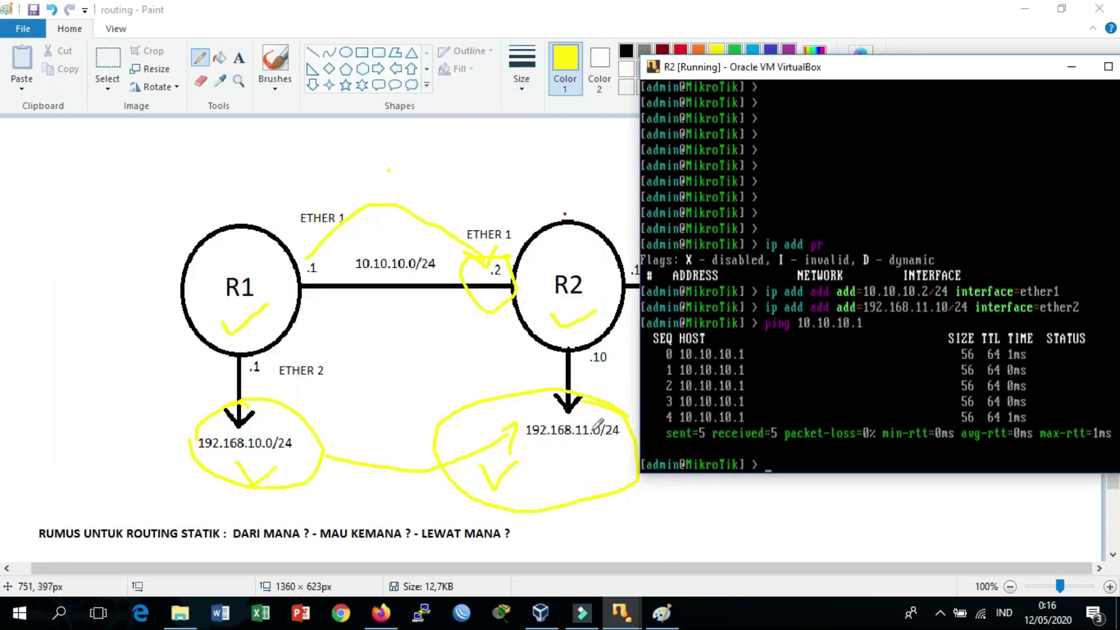
# - Mark the return route from 192.168.11.0/24 to 192.168.10.0/24 in red on the Paint diagram, circling both networks and joining them with an arrow
pyautogui.click(689, 55)
pyautogui.moveTo(620, 406)
pyautogui.mouseDown()
pyautogui.moveTo(572, 389)
pyautogui.moveTo(508, 424)
pyautogui.mouseUp()
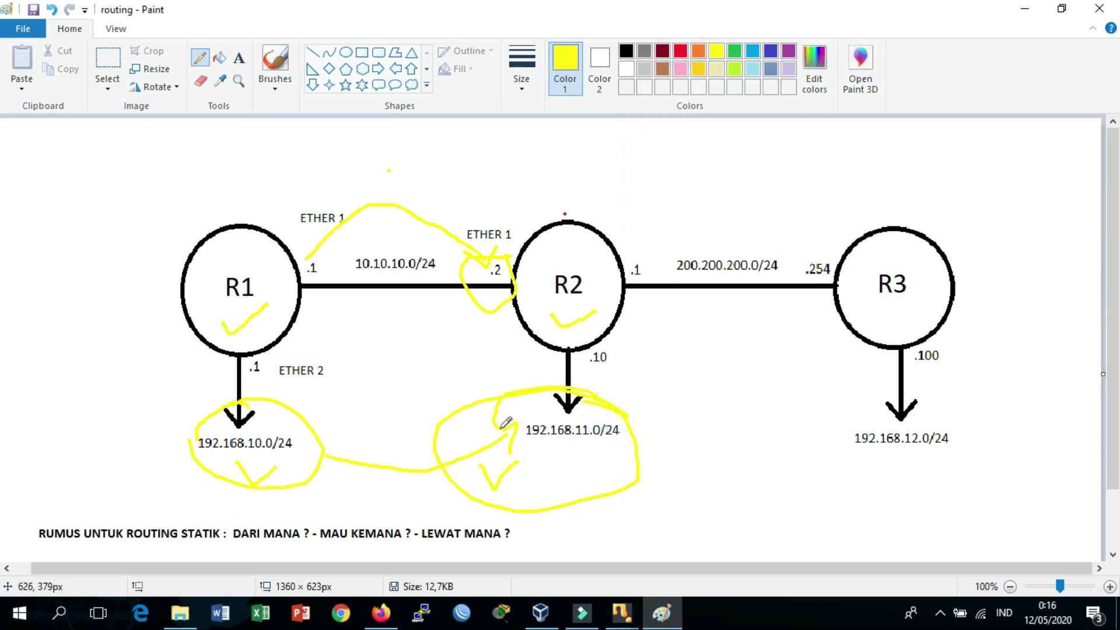
pyautogui.click(681, 60)
pyautogui.moveTo(625, 419)
pyautogui.mouseDown()
pyautogui.moveTo(554, 501)
pyautogui.moveTo(601, 402)
pyautogui.mouseUp()
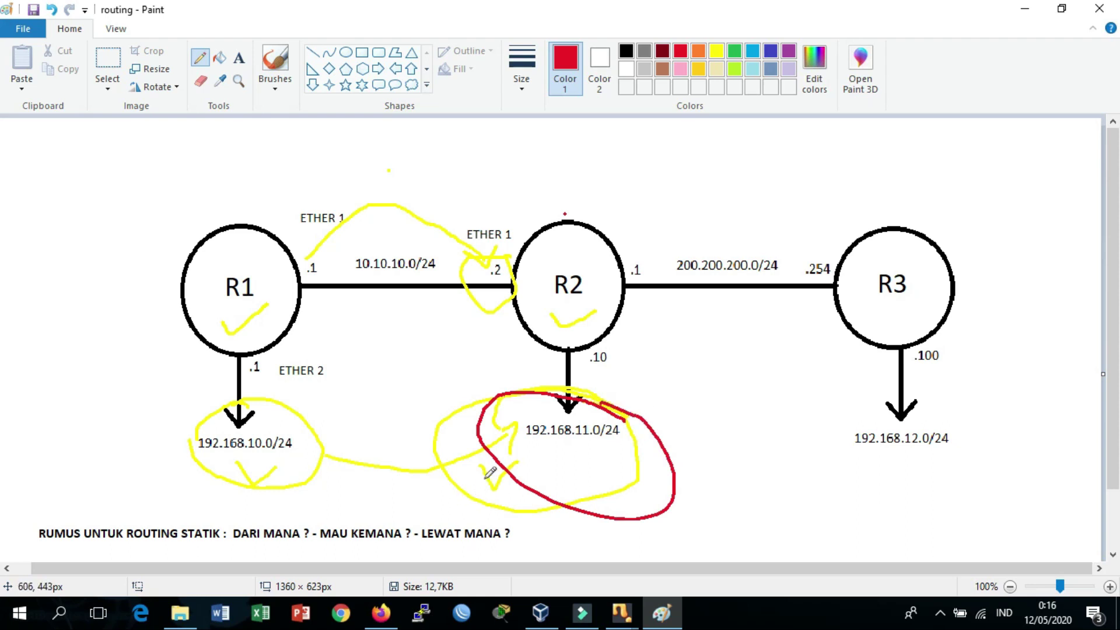
pyautogui.moveTo(212, 380)
pyautogui.mouseDown()
pyautogui.moveTo(275, 465)
pyautogui.moveTo(277, 373)
pyautogui.moveTo(215, 378)
pyautogui.mouseUp()
pyautogui.moveTo(523, 478)
pyautogui.mouseDown()
pyautogui.moveTo(332, 434)
pyautogui.moveTo(345, 472)
pyautogui.mouseUp()
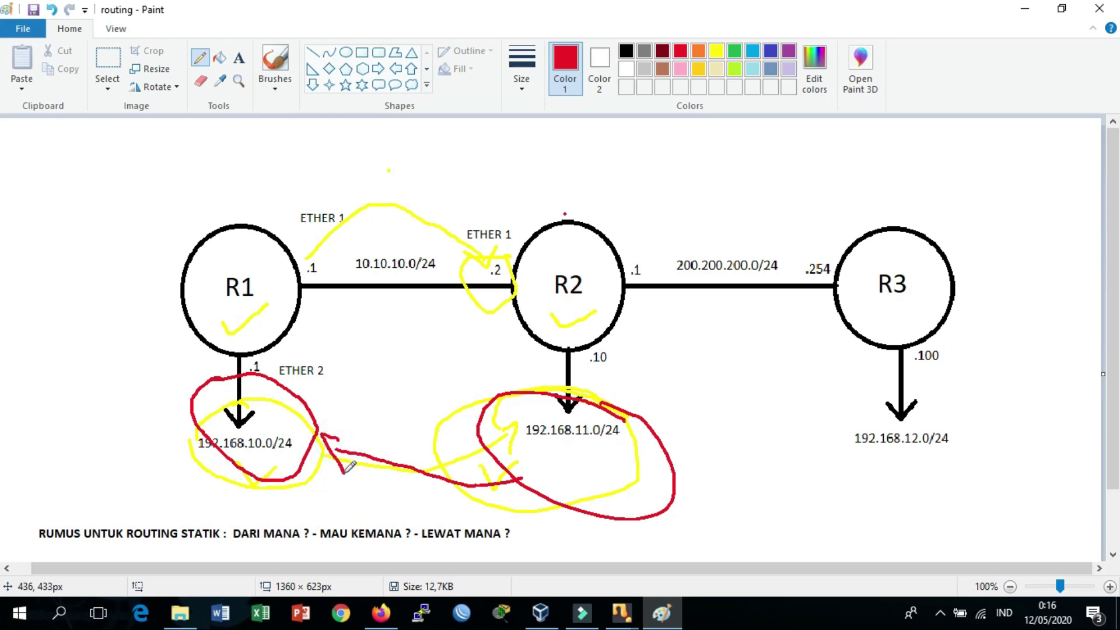
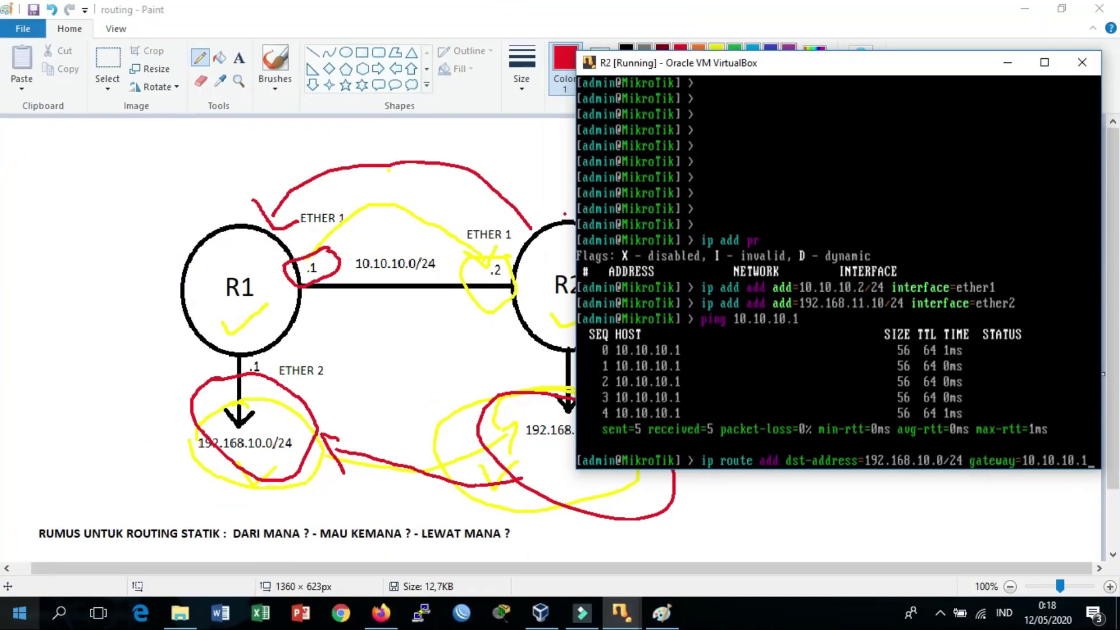
# - Add the static route on R2 with destination 192.168.10.0/24 and gateway 10.10.10.1, and link the lower interfaces of R2 and R1 in red on the diagram
pyautogui.press('Return')
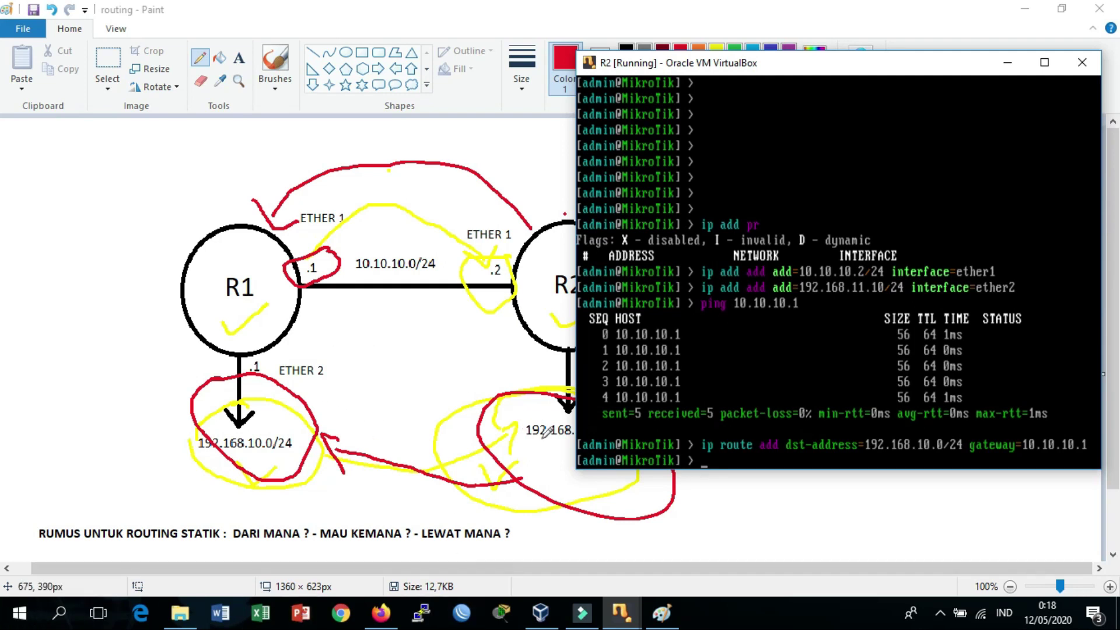
pyautogui.click(544, 361)
pyautogui.moveTo(576, 337)
pyautogui.mouseDown()
pyautogui.moveTo(541, 331)
pyautogui.moveTo(584, 359)
pyautogui.moveTo(535, 379)
pyautogui.moveTo(436, 349)
pyautogui.moveTo(264, 329)
pyautogui.moveTo(283, 318)
pyautogui.moveTo(248, 350)
pyautogui.moveTo(283, 315)
pyautogui.moveTo(279, 353)
pyautogui.mouseUp()
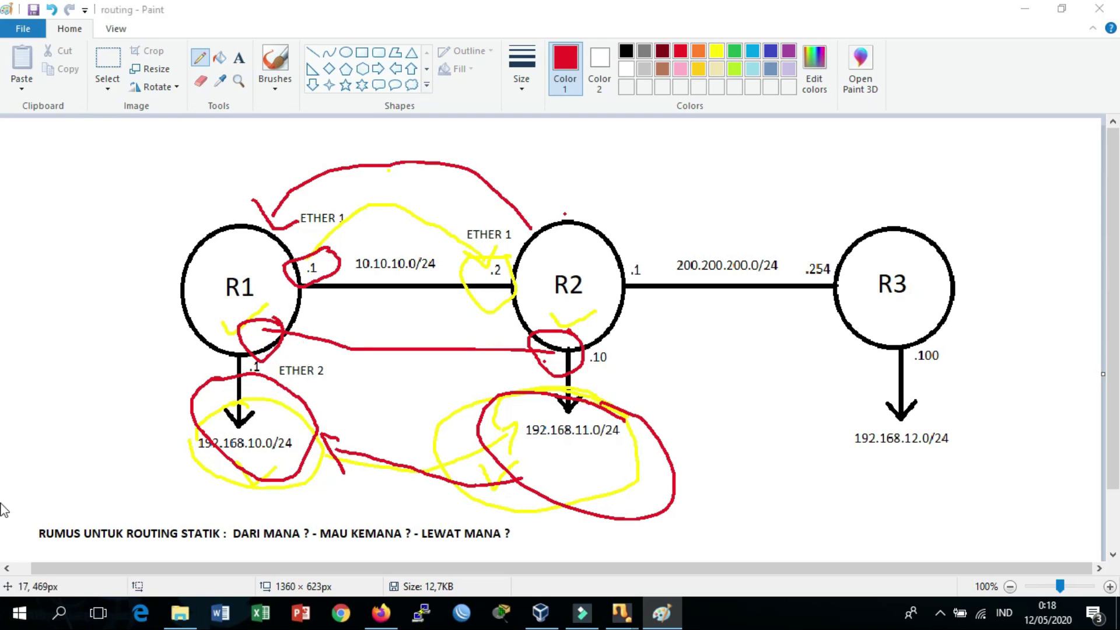
# - Bring up the R1 console beside R2 and ping 192.168.11.10 from R1
pyautogui.hotkey('alt', 'Tab')
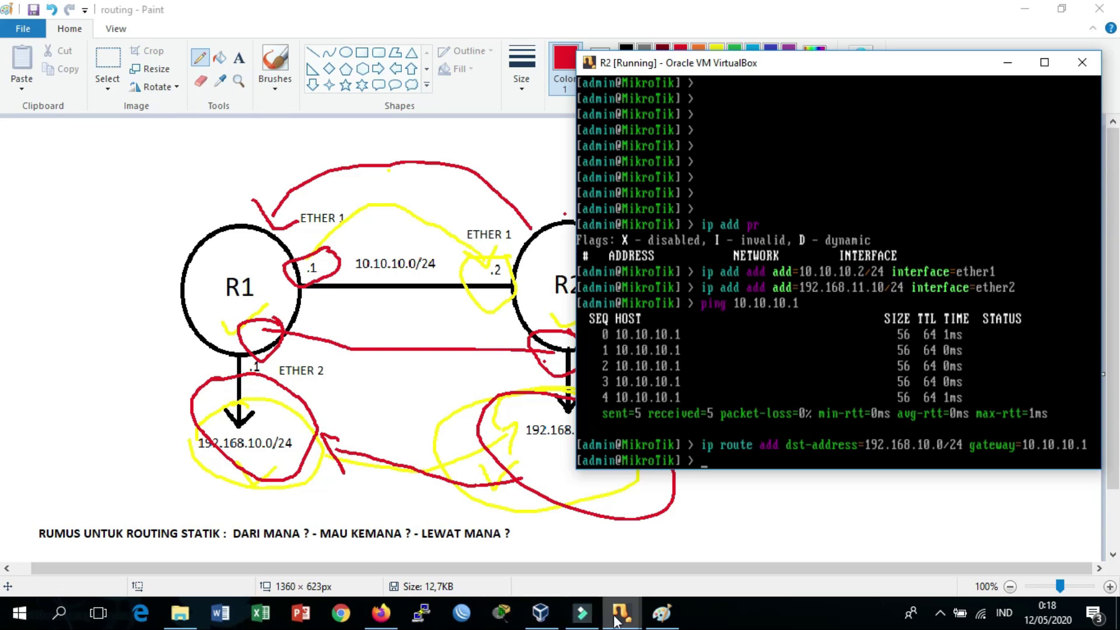
pyautogui.moveTo(554, 619)
pyautogui.click(545, 543)
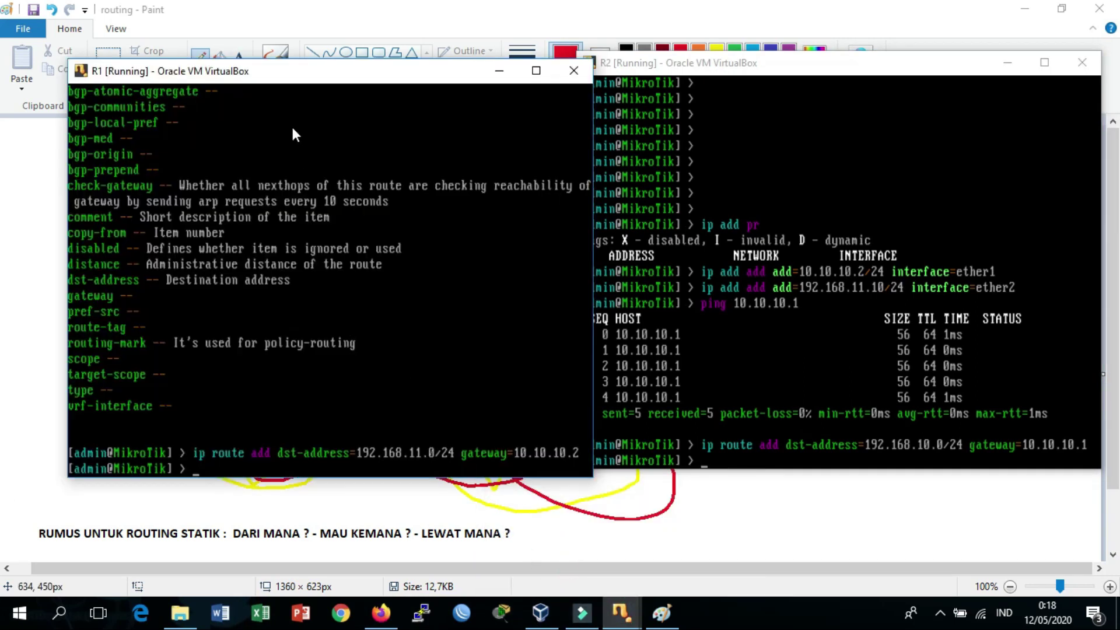
pyautogui.moveTo(286, 74); pyautogui.dragTo(251, 51)
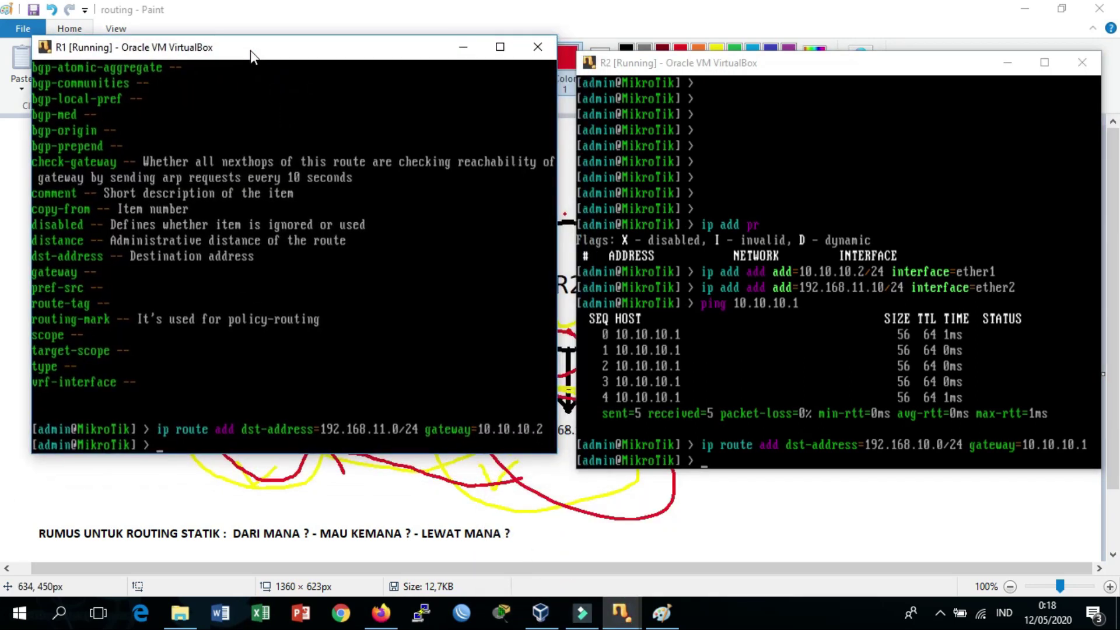
pyautogui.write('ping')
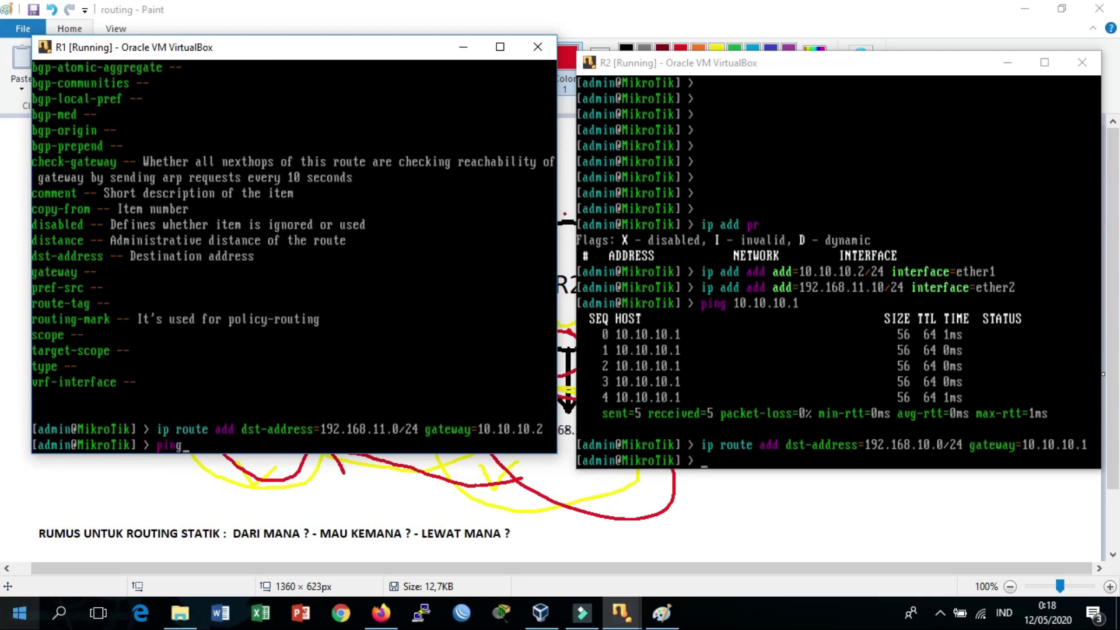
pyautogui.write(' 192')
pyautogui.press('Return')
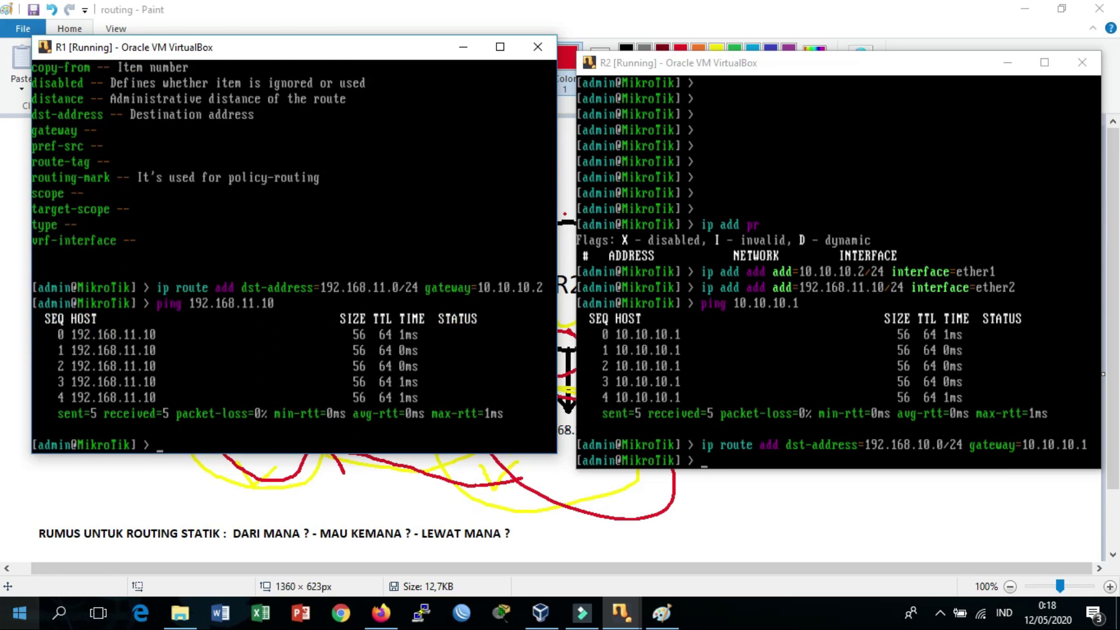
# - Ping 192.168.10.1 from the R2 console and stop the ping
pyautogui.click(762, 290)
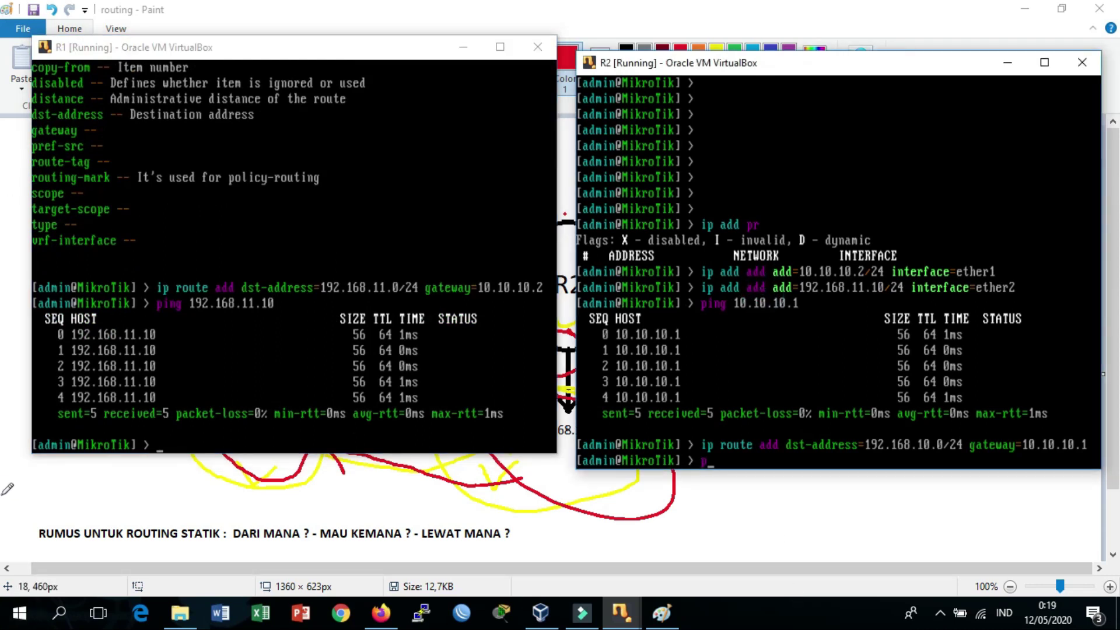
pyautogui.write('ping 192.168.10.1')
pyautogui.press('Return')
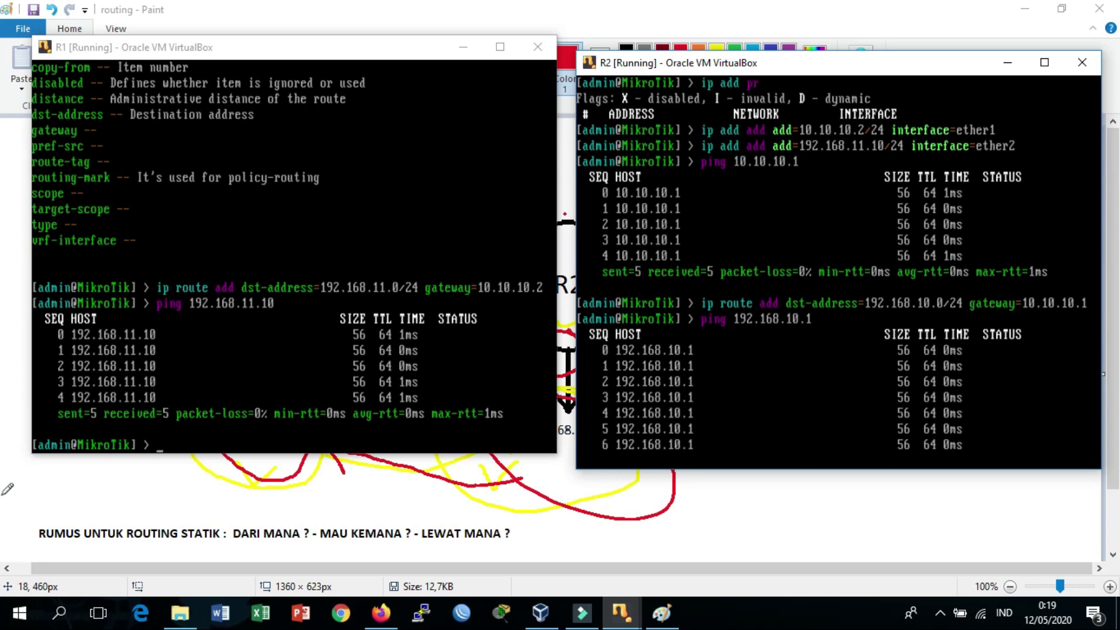
pyautogui.hotkey('ctrl', 'c')
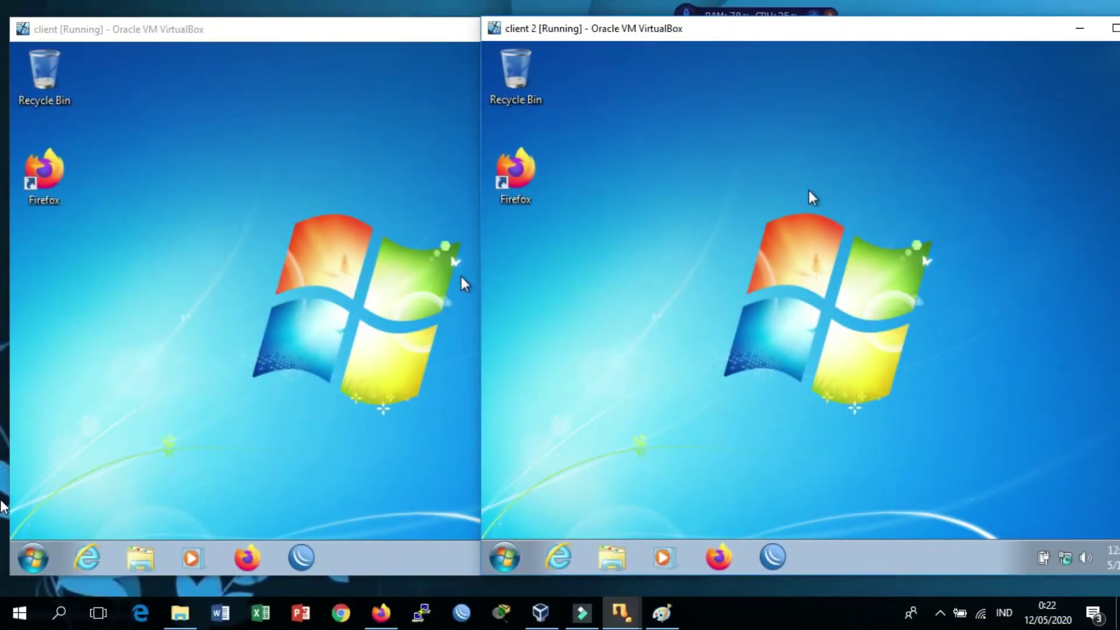
# - Open the list of network adapters in the first Windows client's network settings
pyautogui.click(292, 206)
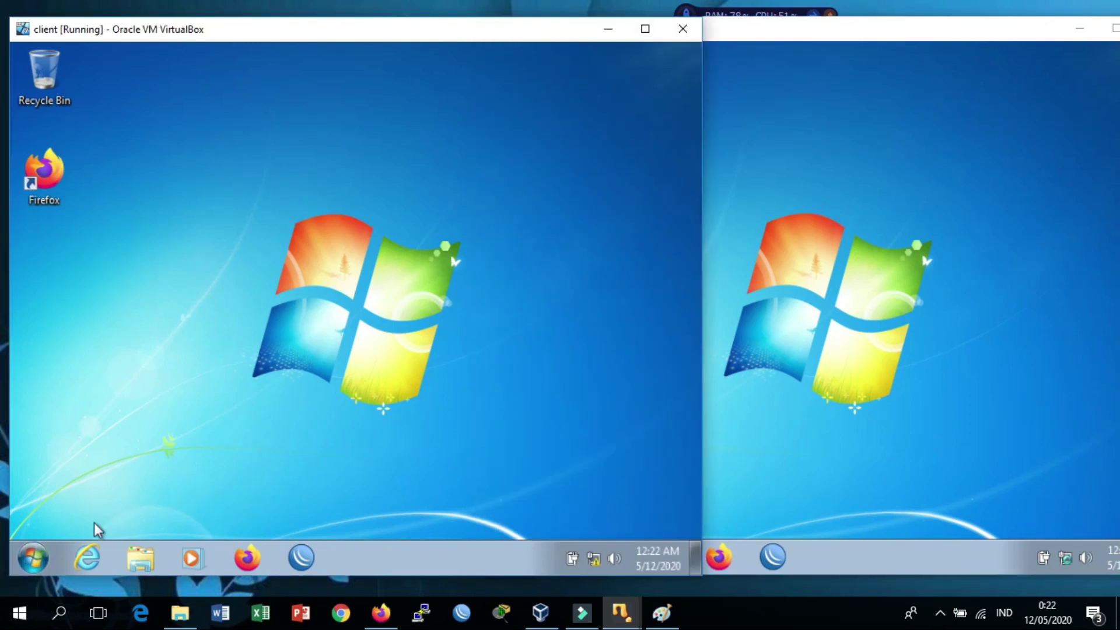
pyautogui.click(35, 561)
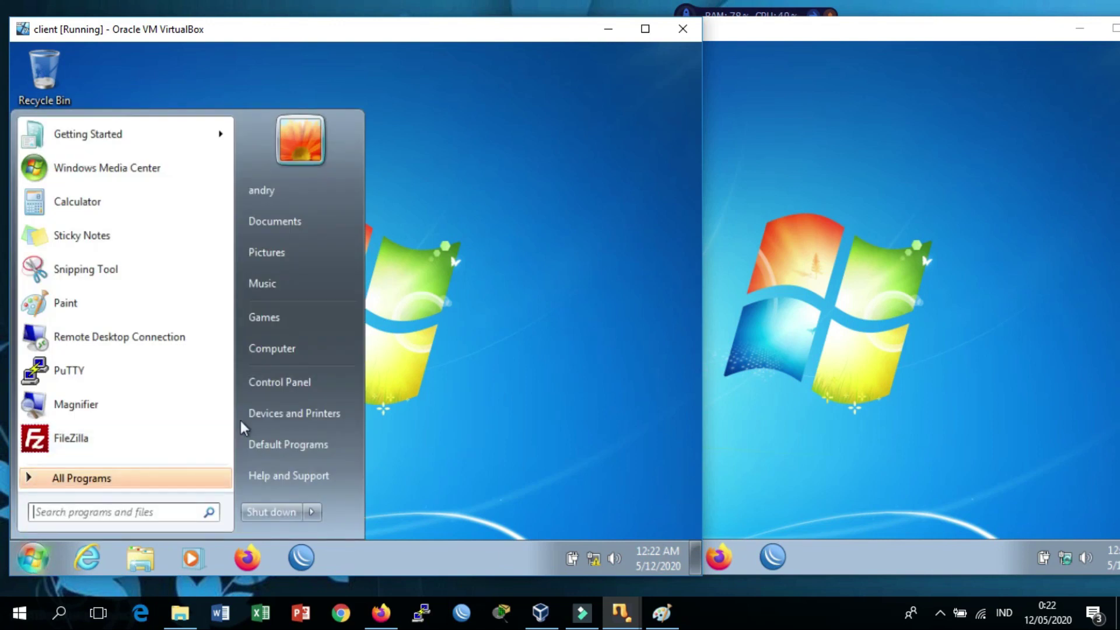
pyautogui.click(310, 388)
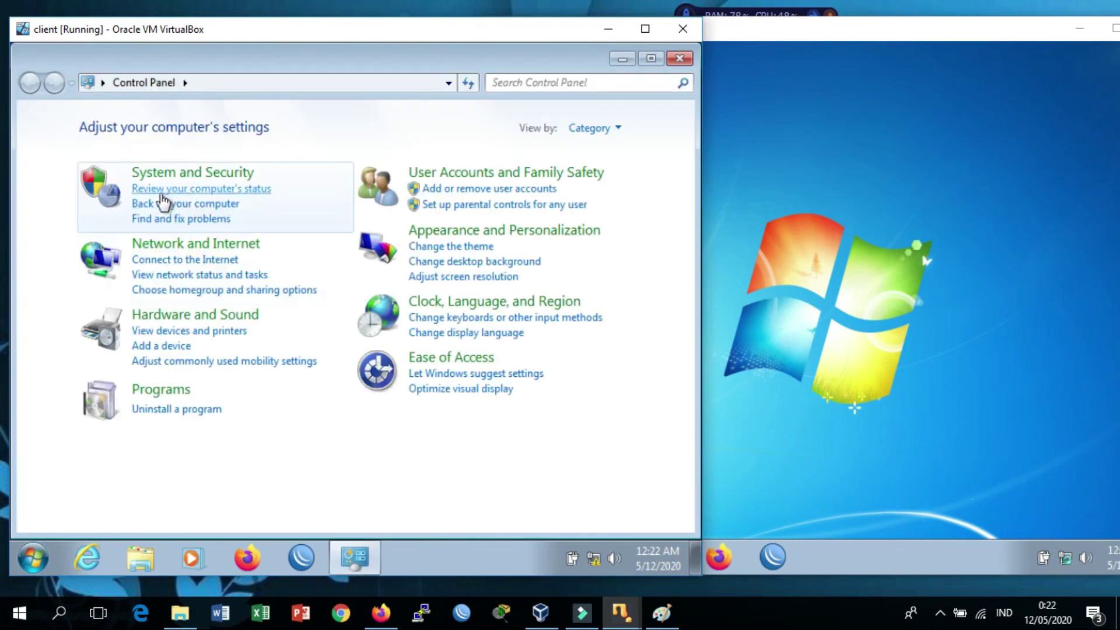
pyautogui.click(222, 243)
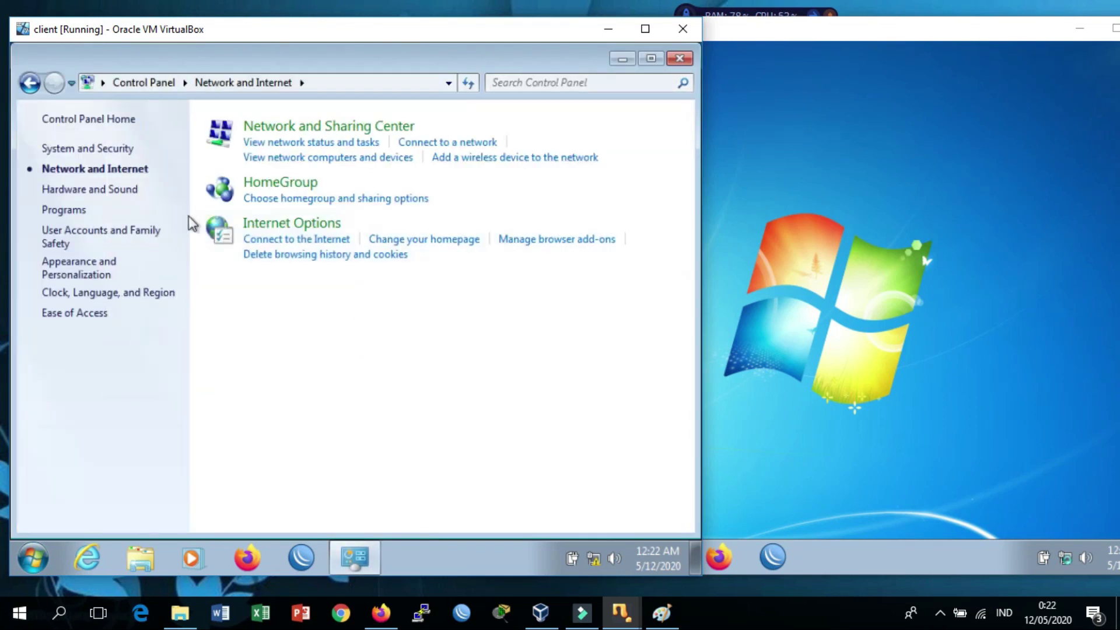
pyautogui.click(278, 133)
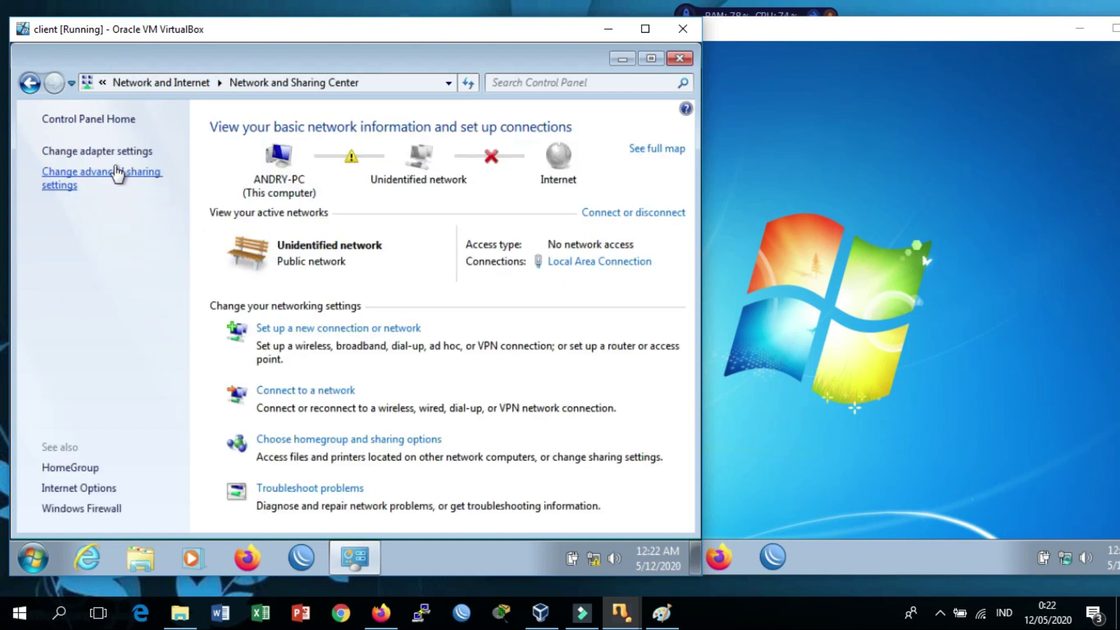
pyautogui.click(107, 150)
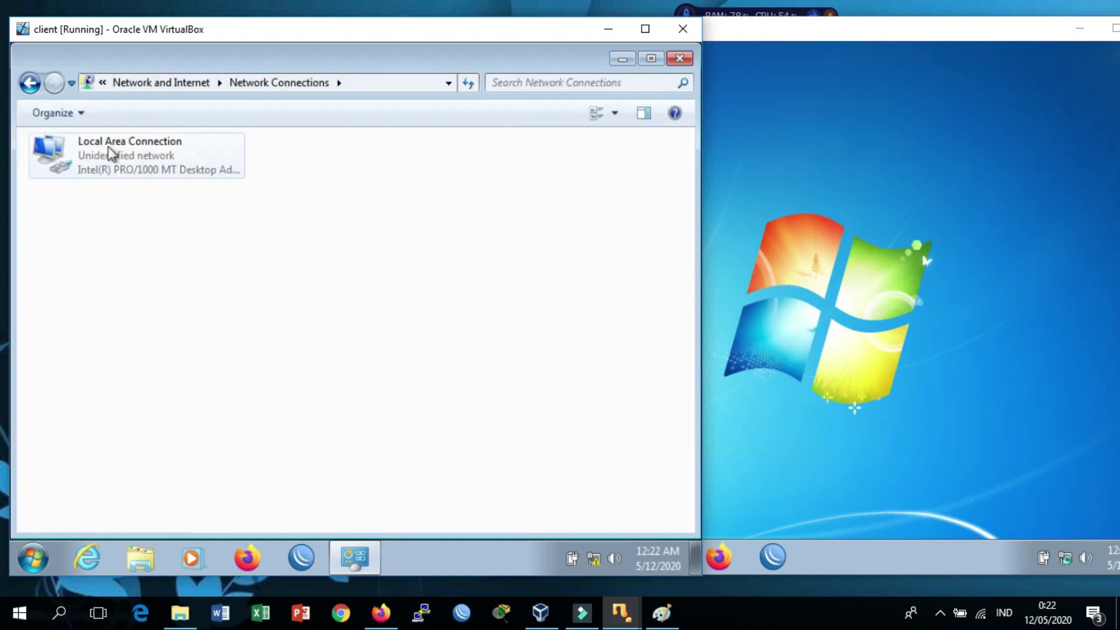
# - Open the Internet Protocol Version 4 (TCP/IPv4) properties of the client's Local Area Connection
pyautogui.click(111, 153)
pyautogui.rightClick(106, 145)
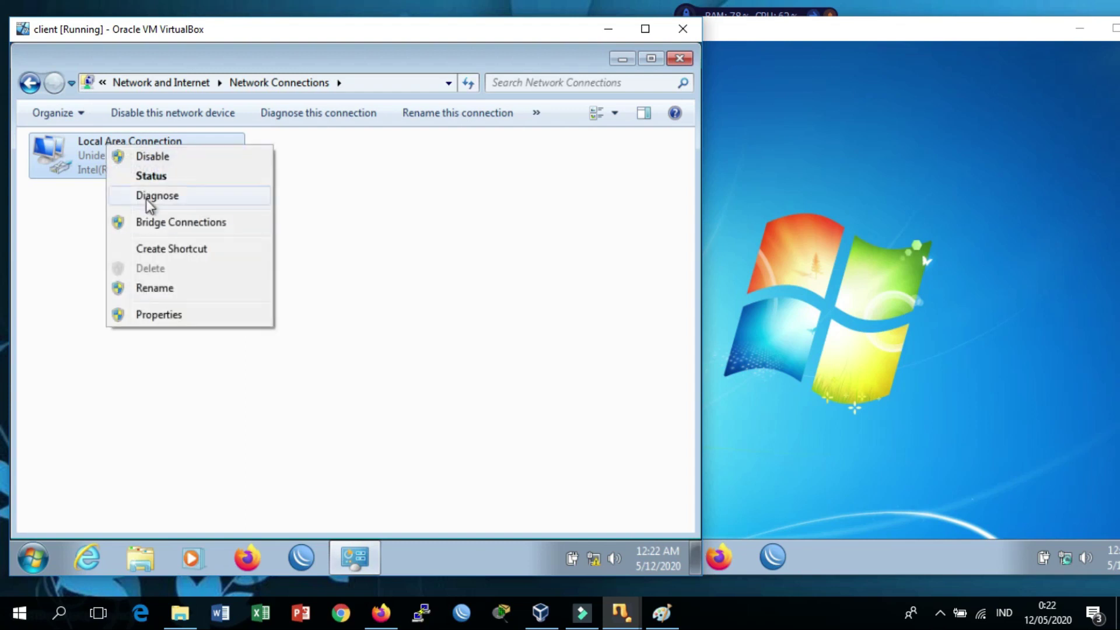
pyautogui.click(193, 313)
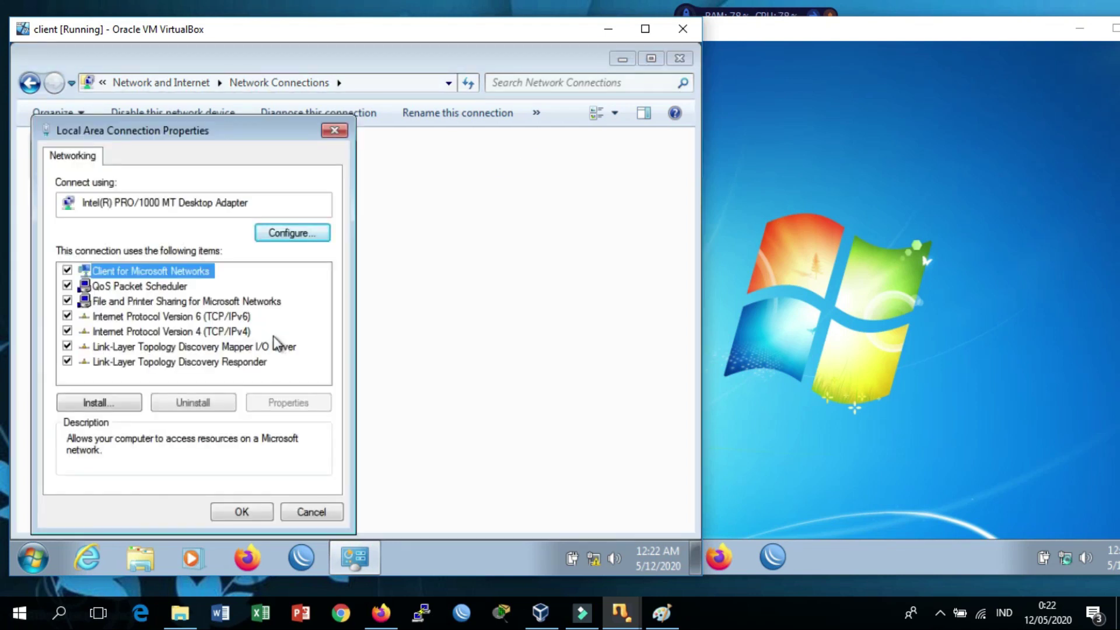
pyautogui.click(219, 331)
pyautogui.doubleClick(226, 332)
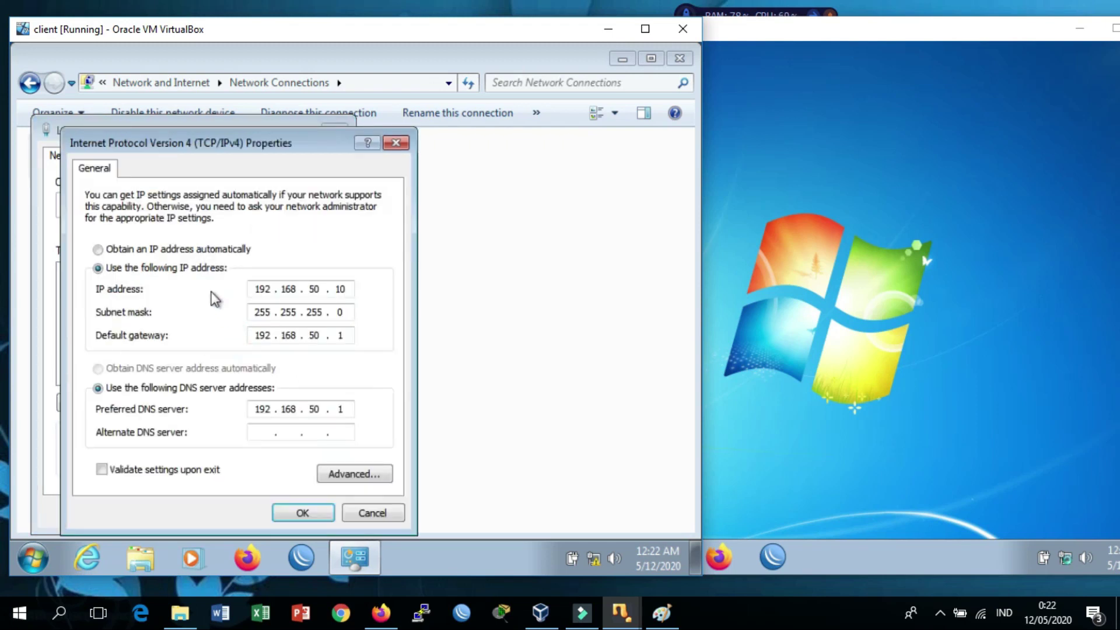
# - Clear the client's existing IPv4 settings and manually set IP address 192.168.10.50 with subnet mask 255.255.255.0
pyautogui.click(197, 249)
pyautogui.click(204, 269)
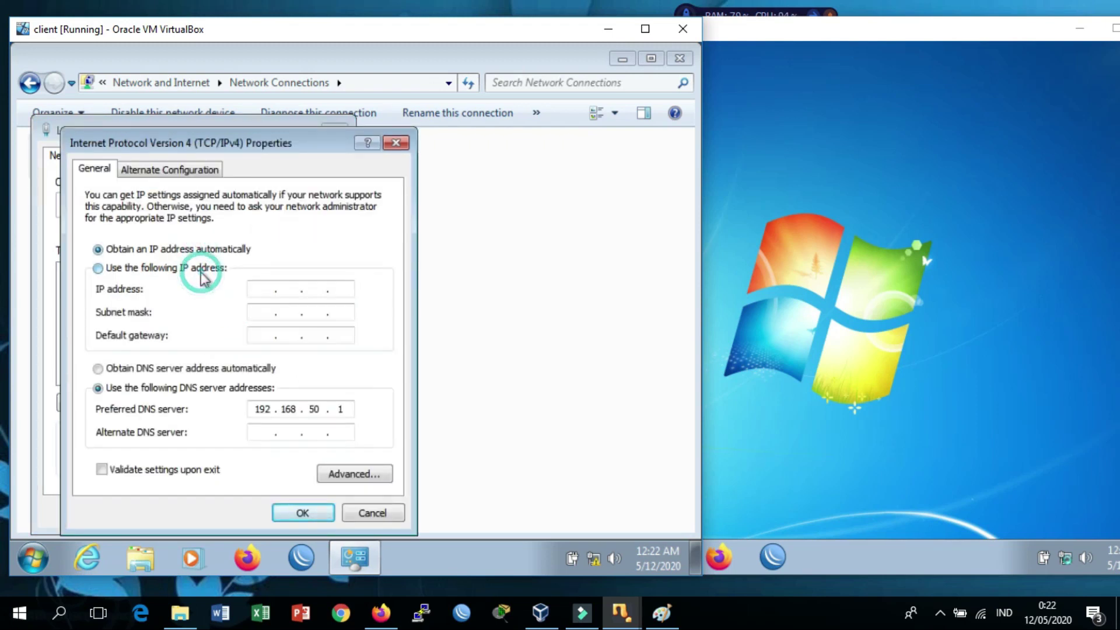
pyautogui.click(256, 387)
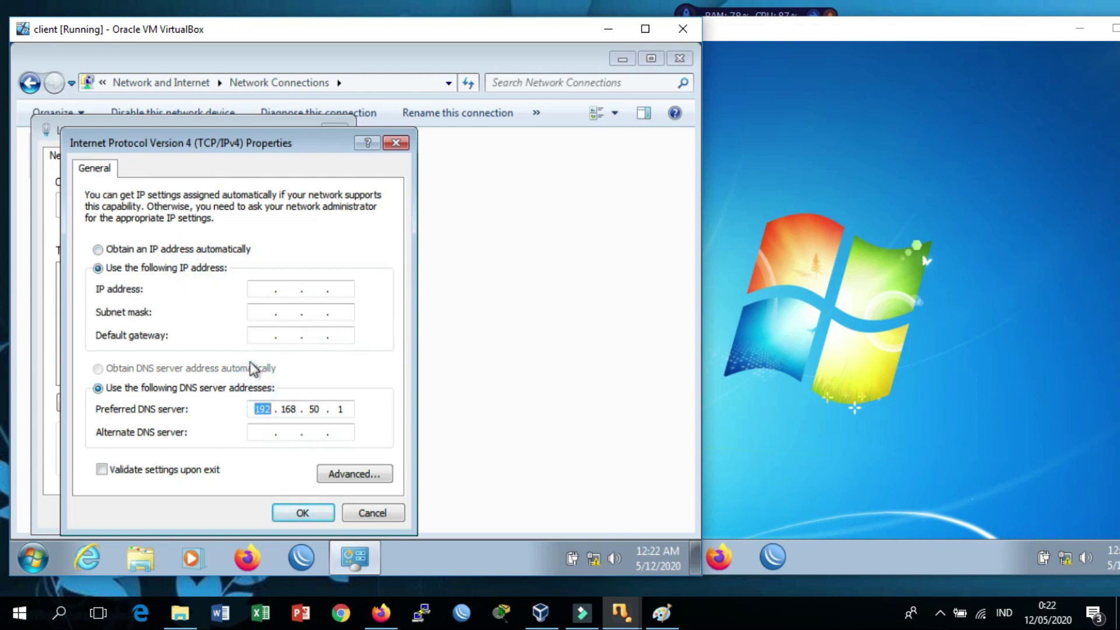
pyautogui.click(190, 250)
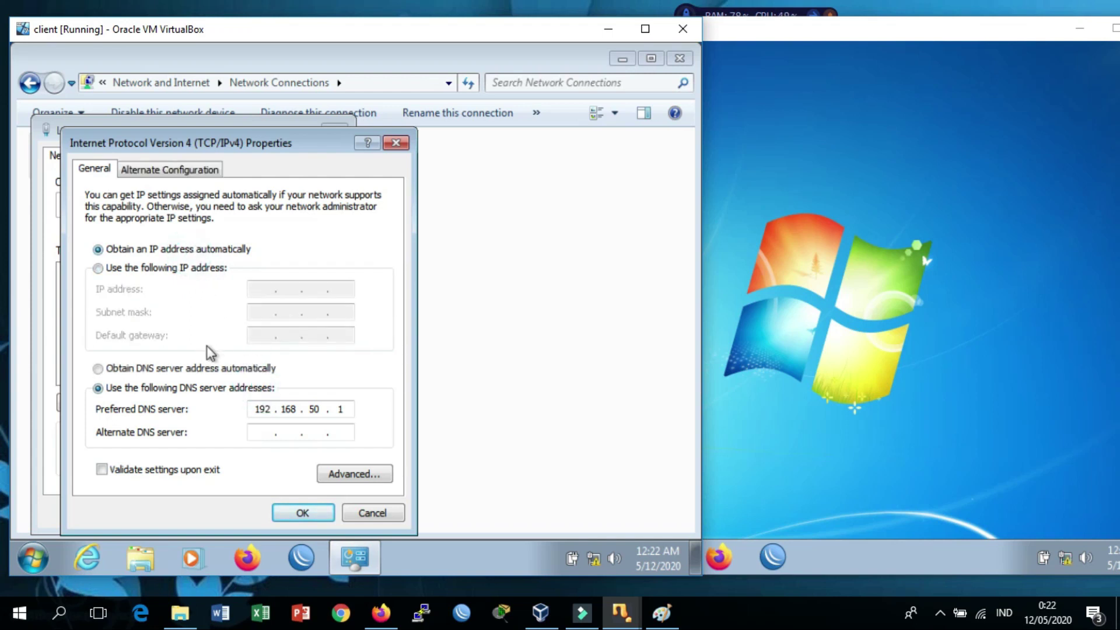
pyautogui.click(194, 271)
pyautogui.click(258, 290)
pyautogui.write('192 . 168 . 10 .')
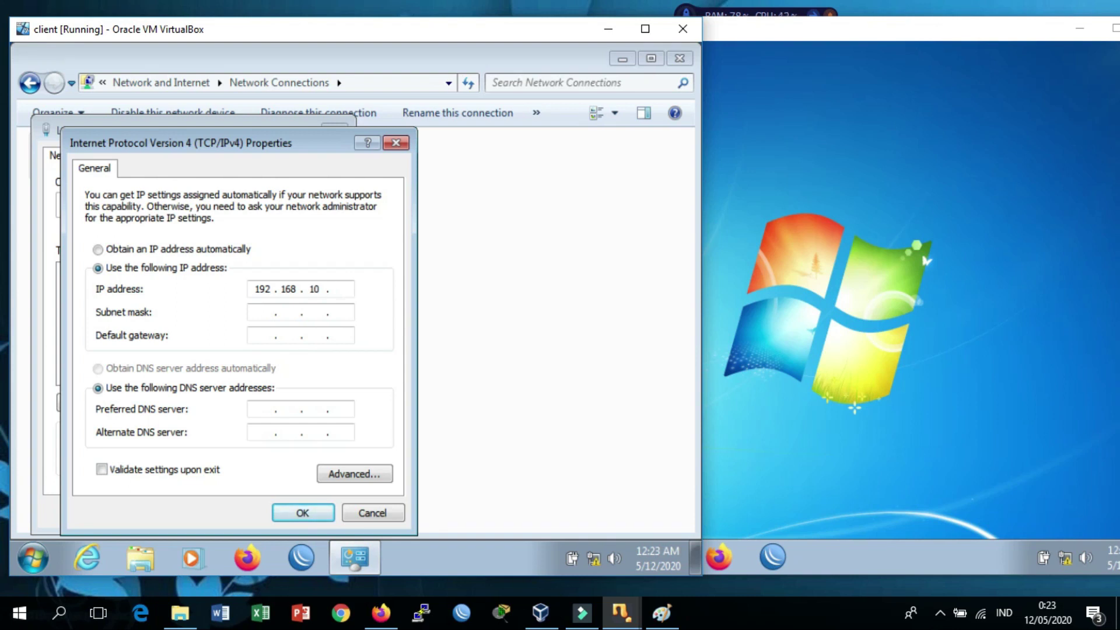
pyautogui.write('50')
pyautogui.press('Tab')
# - Check the Paint diagram, set the client's default gateway to 192.168.10.1, apply the connection settings and close the network connections window
pyautogui.click(262, 335)
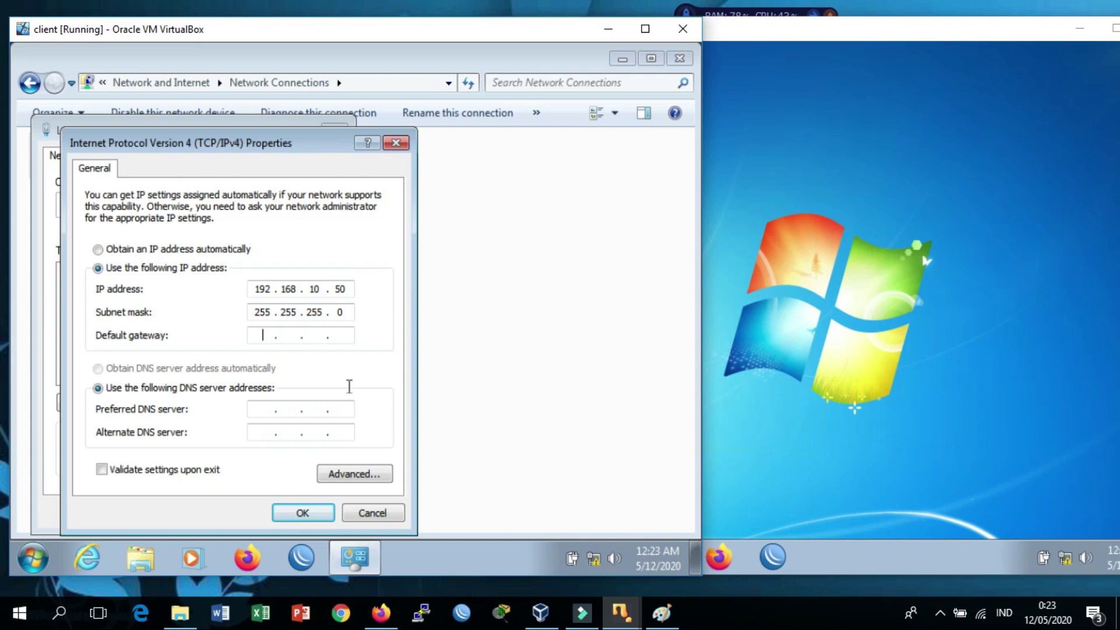
pyautogui.click(661, 613)
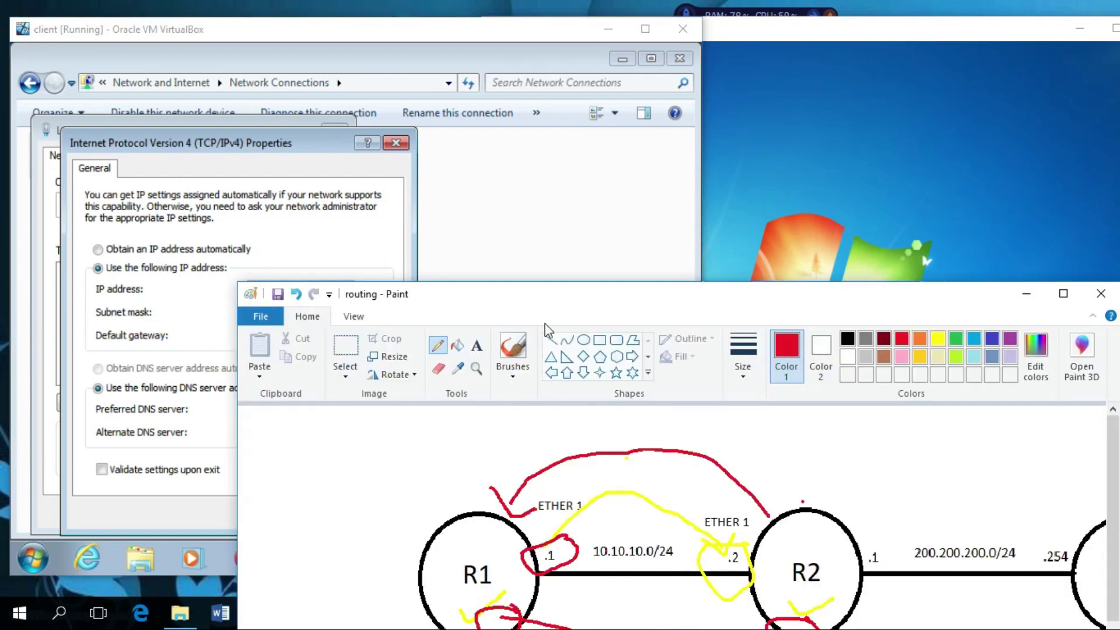
pyautogui.moveTo(548, 301); pyautogui.dragTo(493, 1)
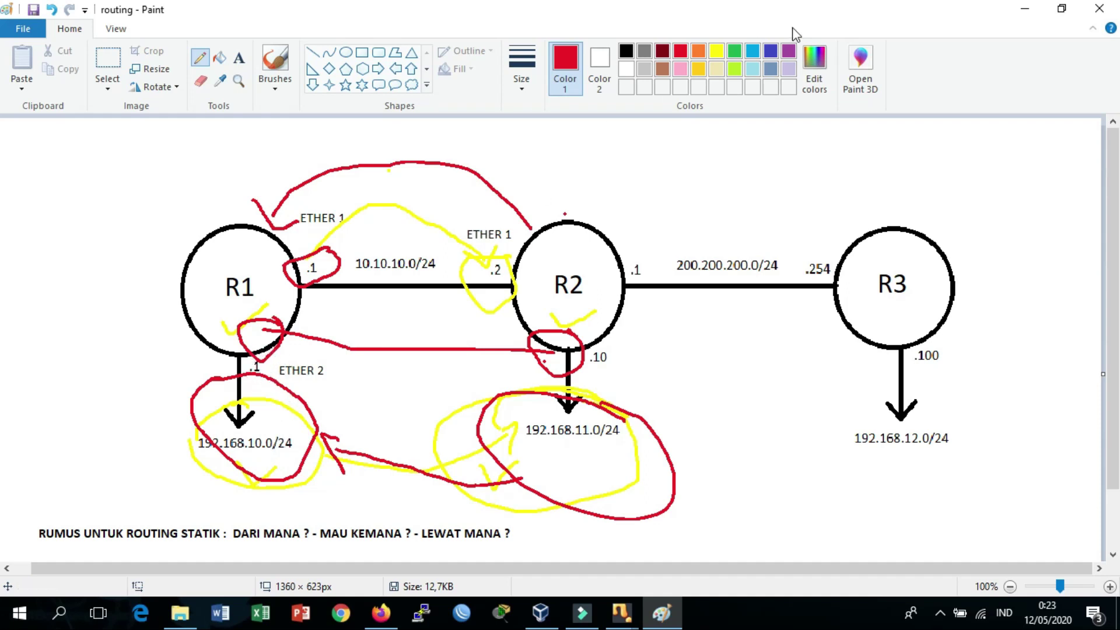
pyautogui.click(1025, 8)
pyautogui.write('192 . 168 . 10 . 1')
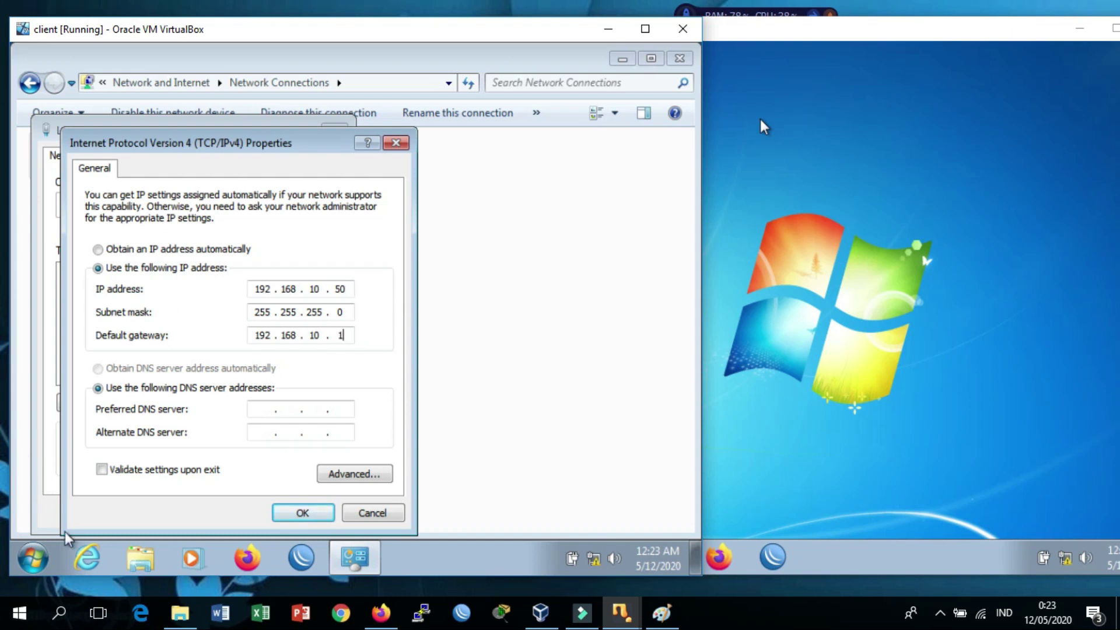
pyautogui.click(289, 512)
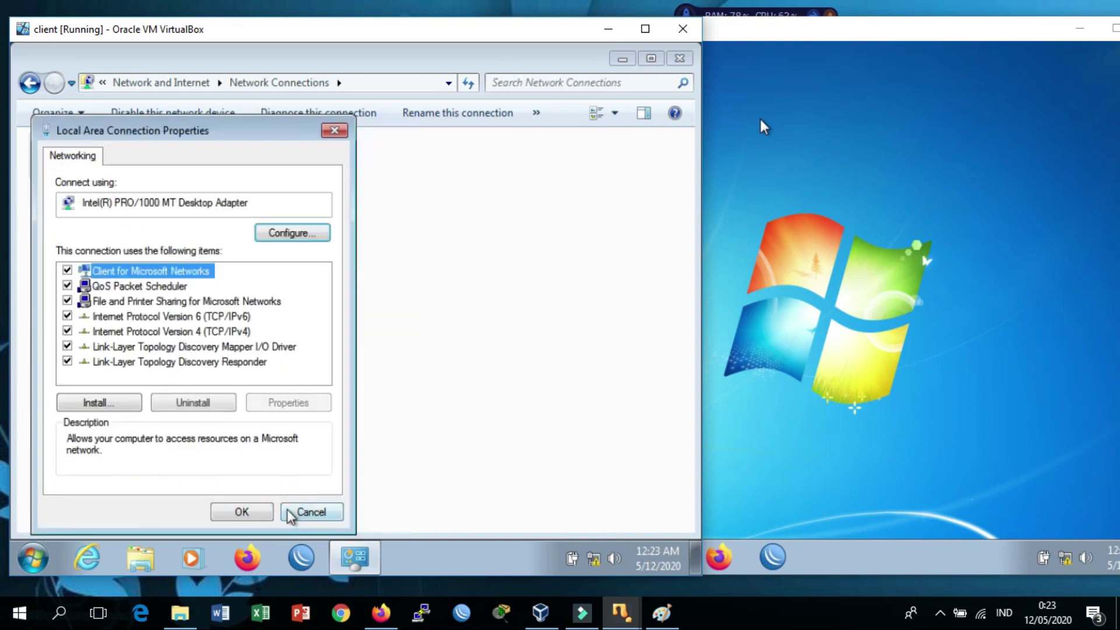
pyautogui.click(249, 511)
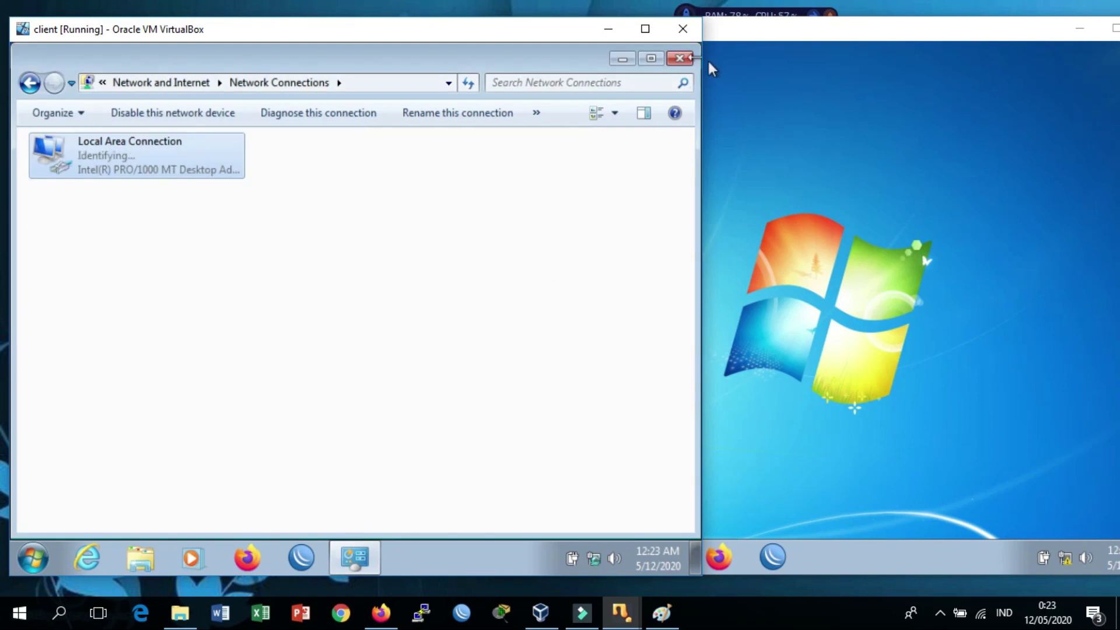
pyautogui.click(678, 58)
# - Choose Public network as the first client's location for Network 4 and close the network location dialog
pyautogui.click(739, 120)
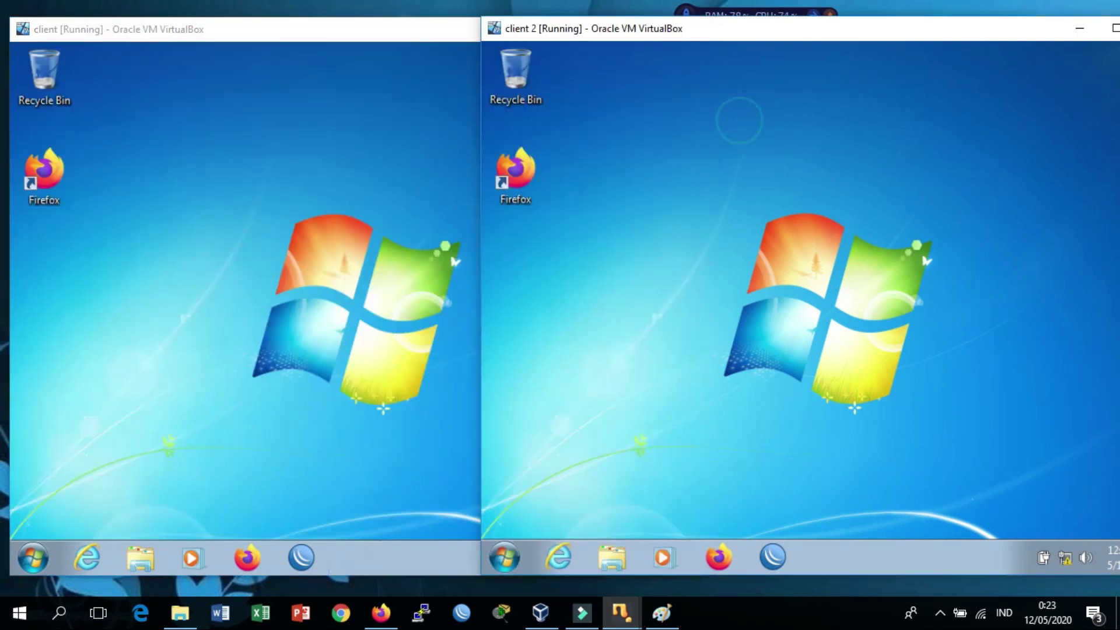
pyautogui.click(505, 558)
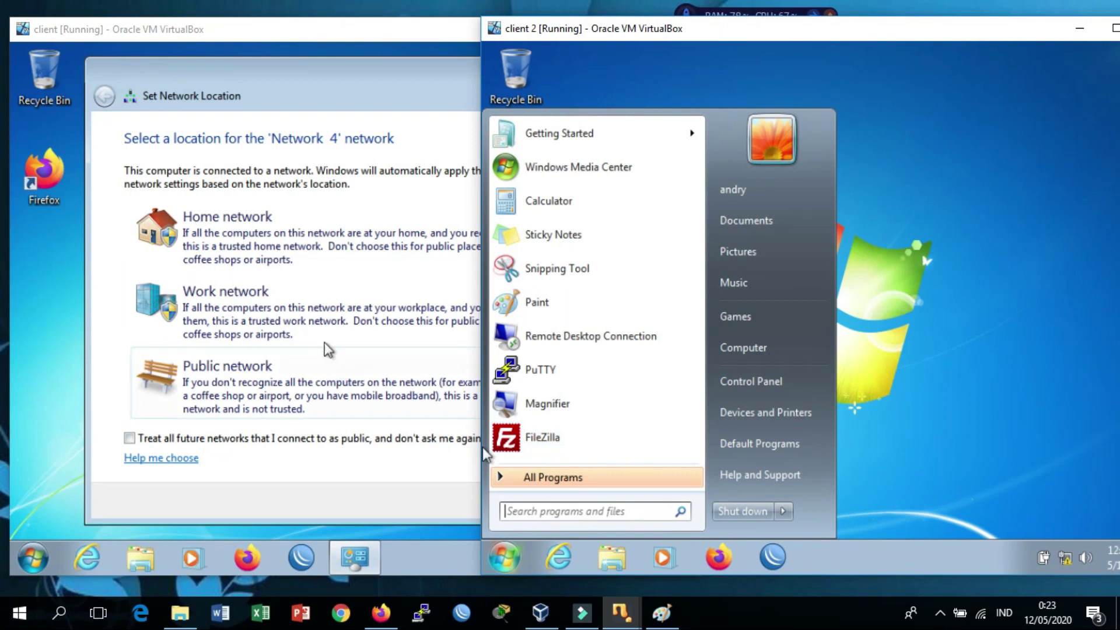
pyautogui.click(257, 368)
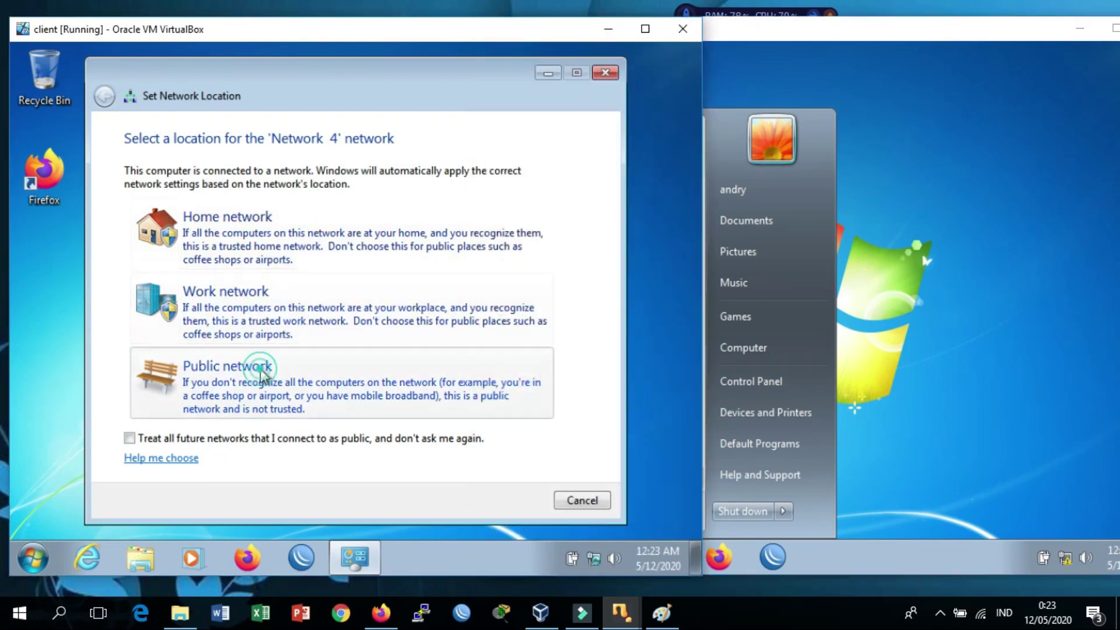
pyautogui.click(581, 501)
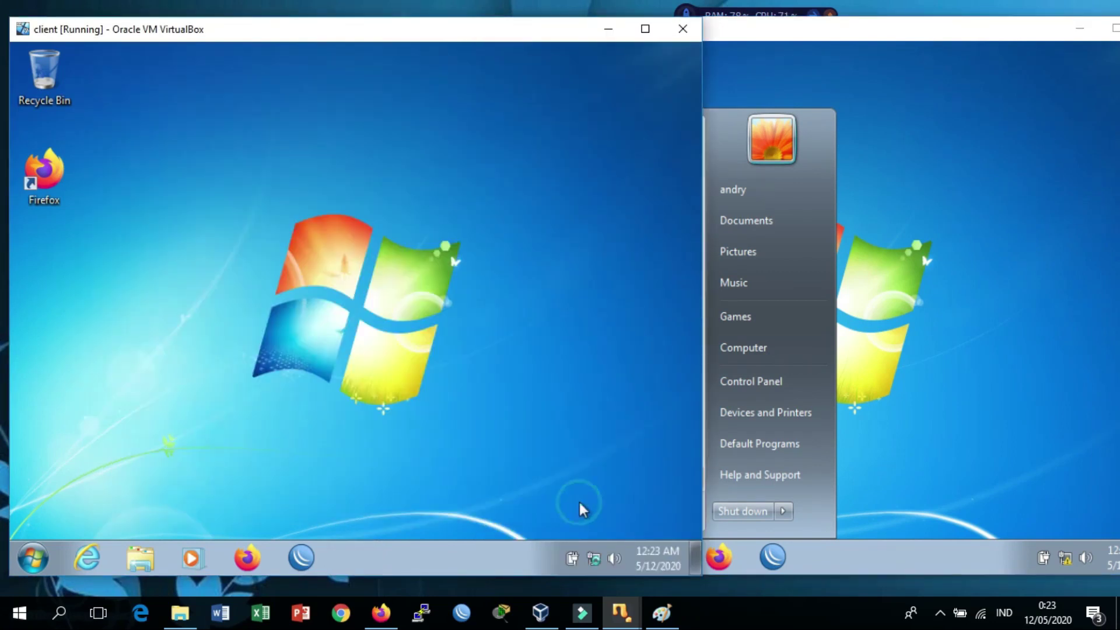
# - Open the list of network adapters in client 2's network settings
pyautogui.click(902, 460)
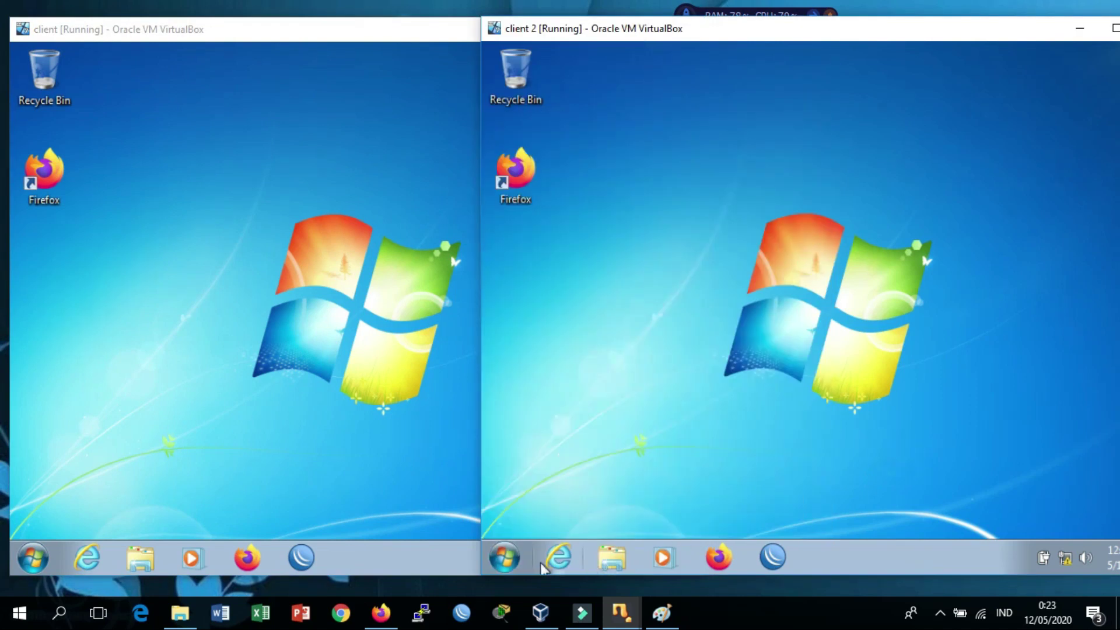
pyautogui.click(505, 557)
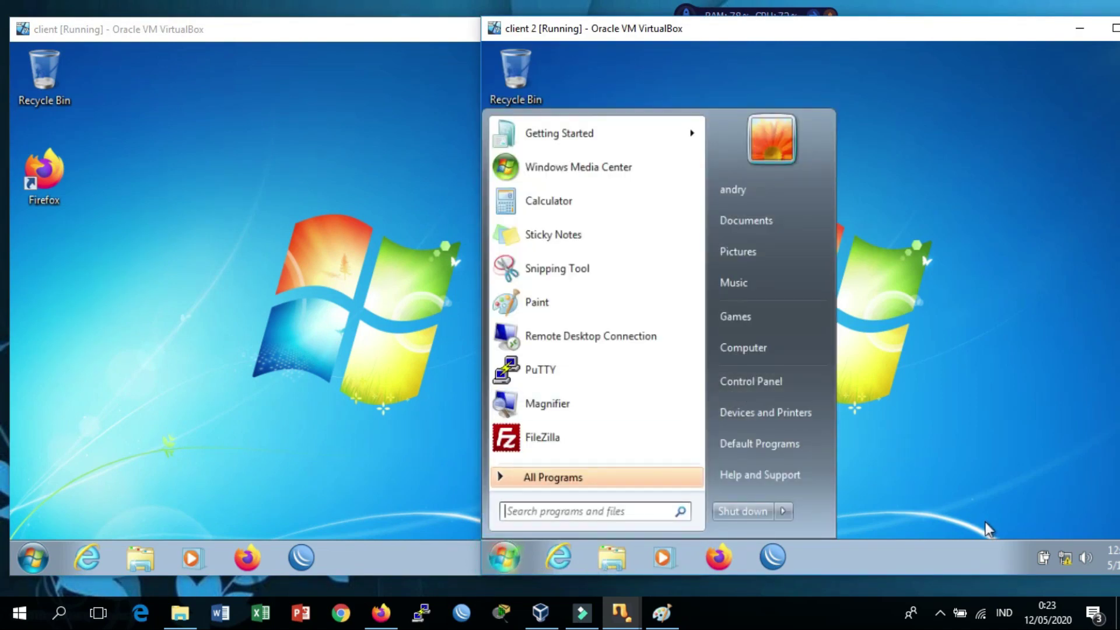
pyautogui.click(1022, 508)
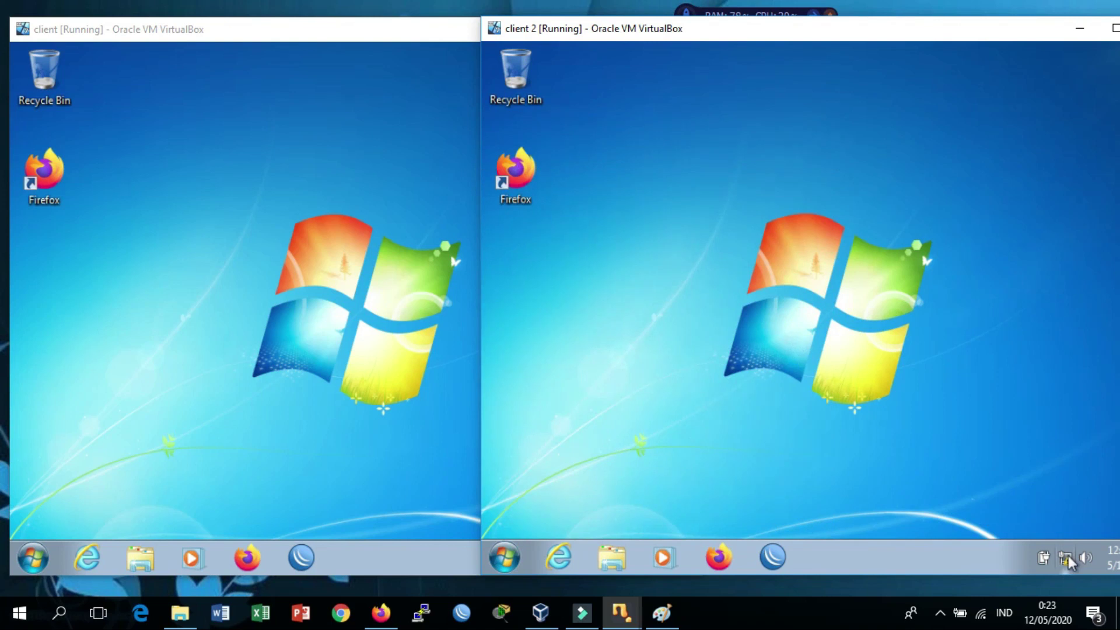
pyautogui.rightClick(1067, 555)
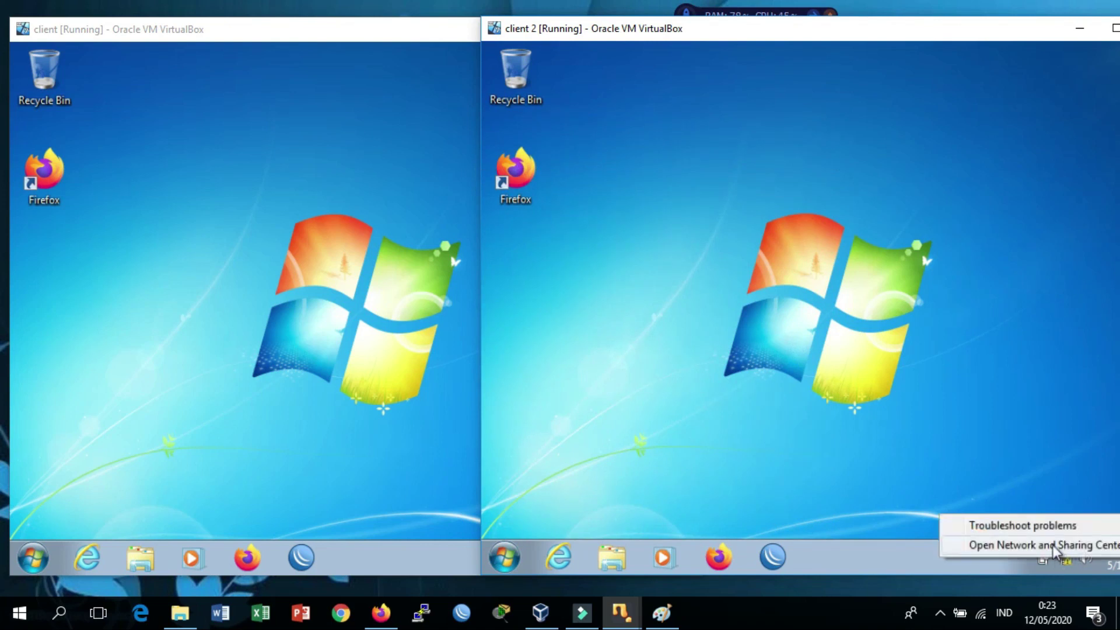
pyautogui.click(1053, 546)
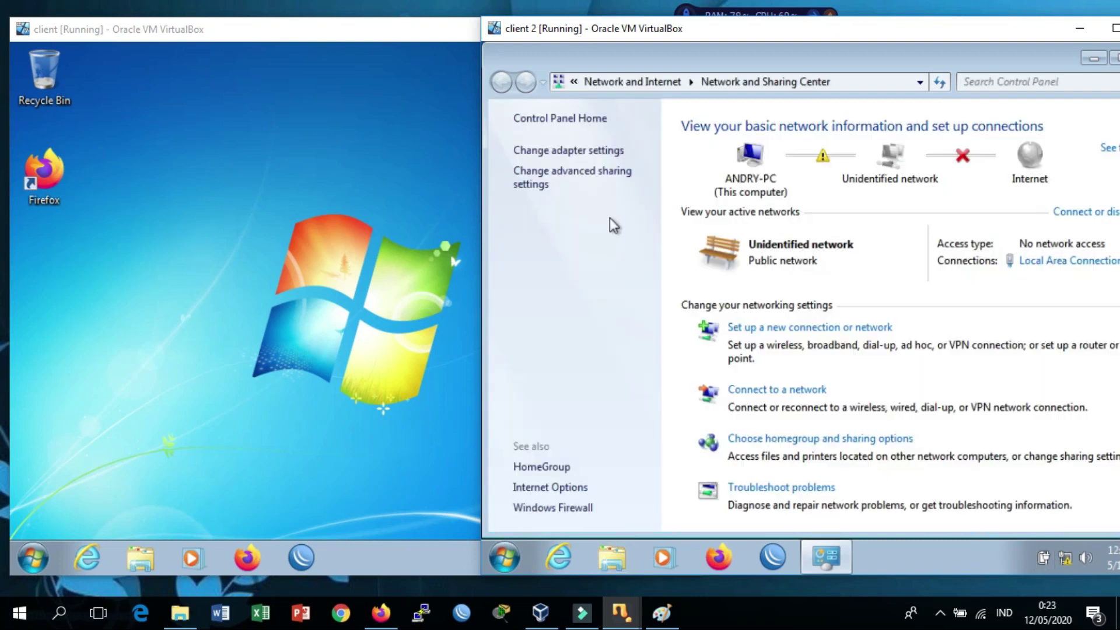
pyautogui.click(585, 152)
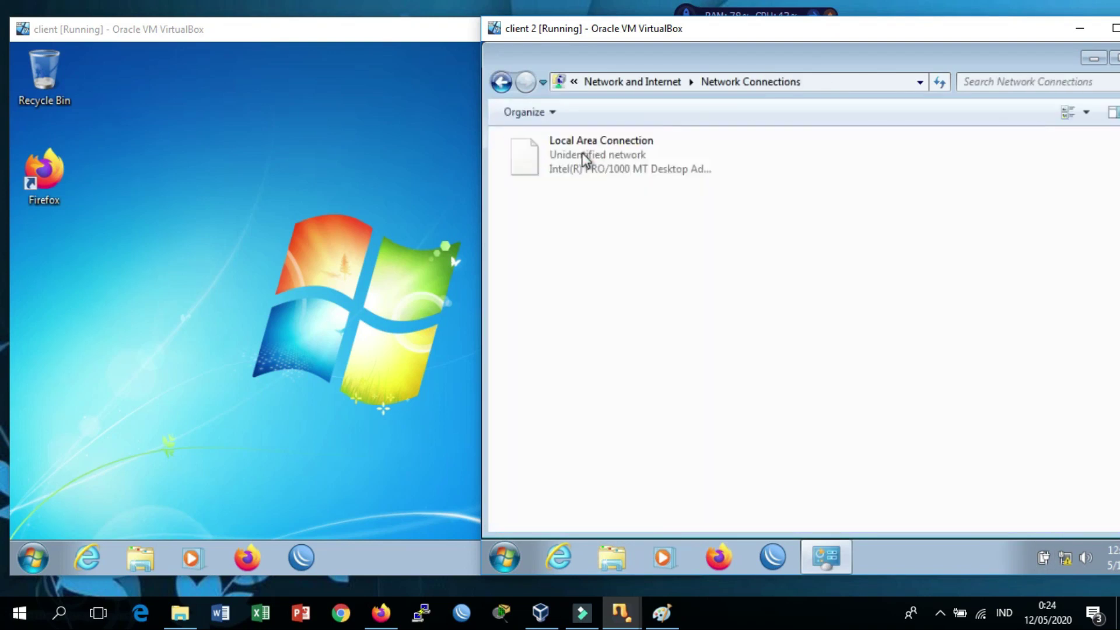
# - Open the Internet Protocol Version 4 (TCP/IPv4) properties of client 2's Local Area Connection
pyautogui.click(582, 152)
pyautogui.rightClick(583, 153)
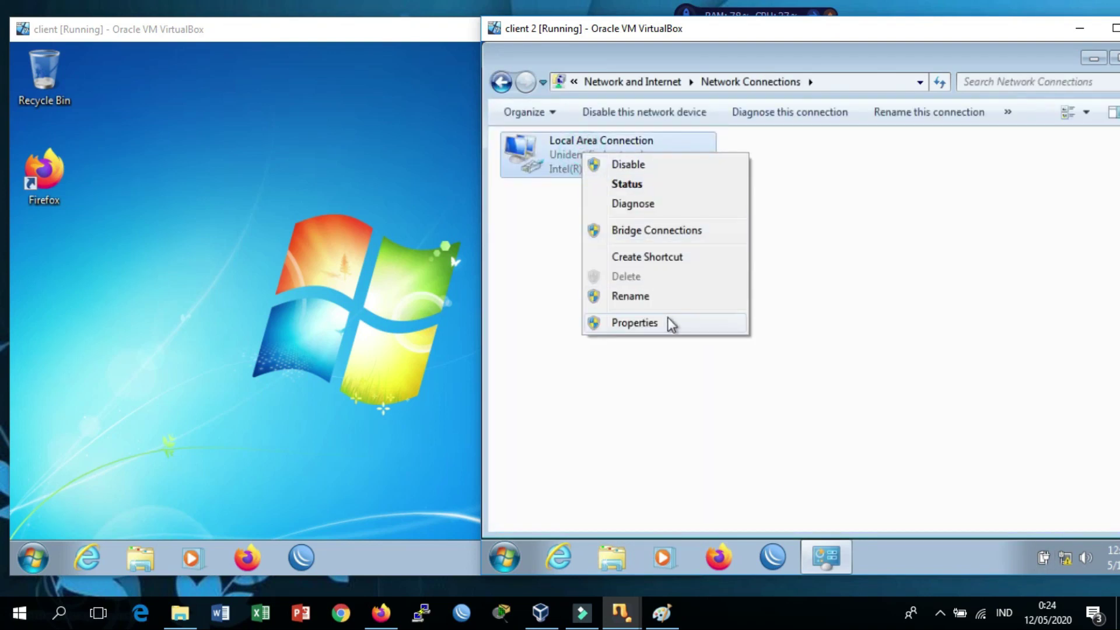
pyautogui.click(635, 323)
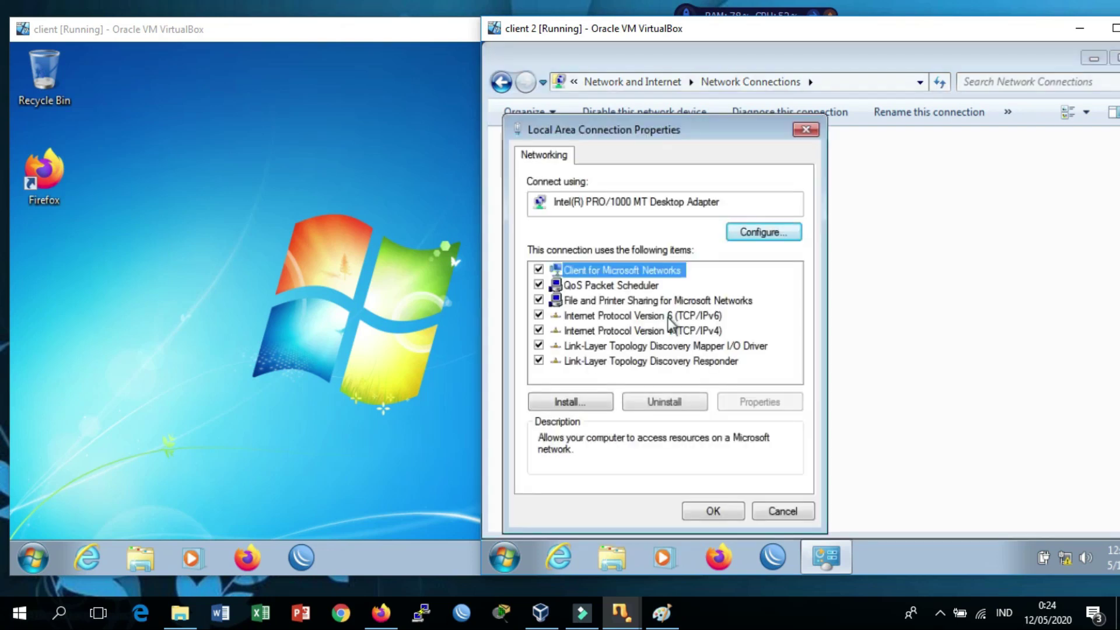
pyautogui.click(685, 332)
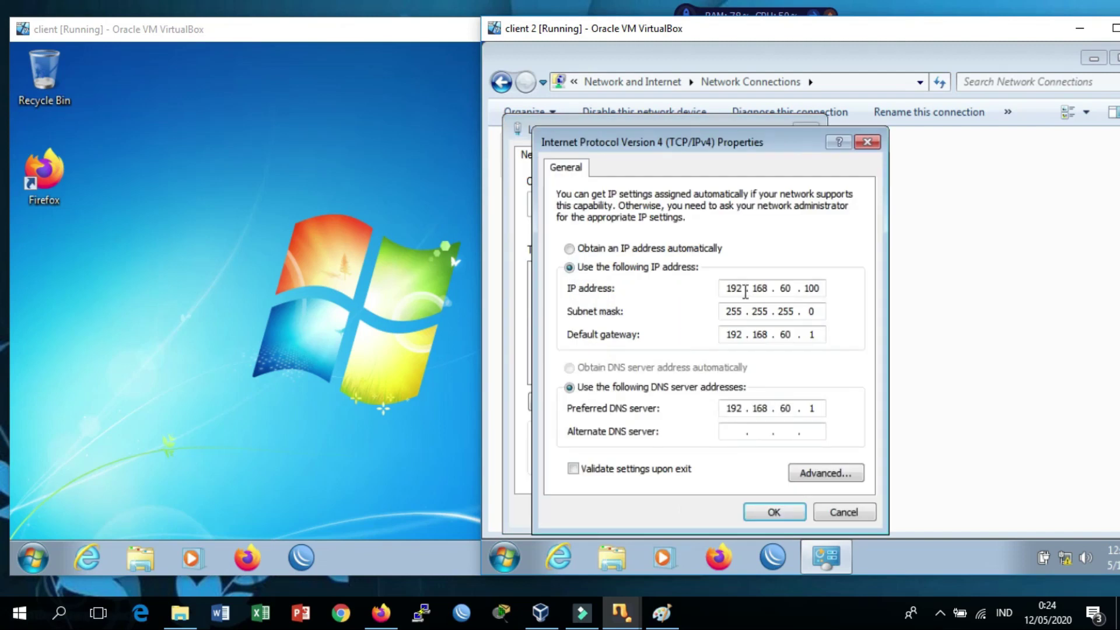
# - Clear client 2's existing IPv4 and DNS settings and manually set IP address 192.168.11.80 with subnet mask 255.255.255.0
pyautogui.click(683, 252)
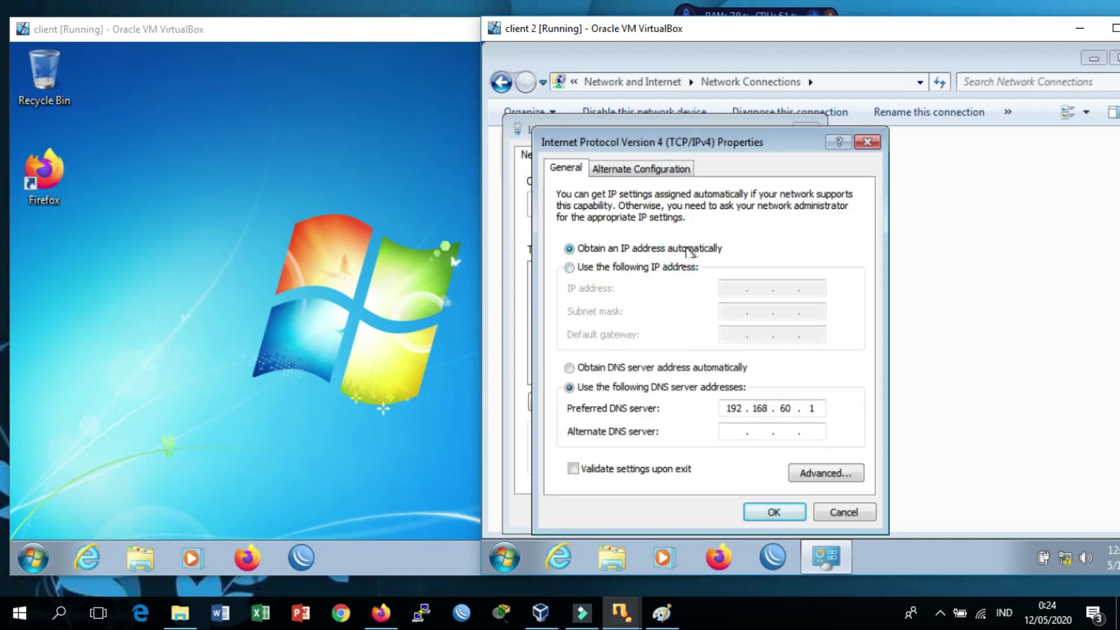
pyautogui.click(695, 366)
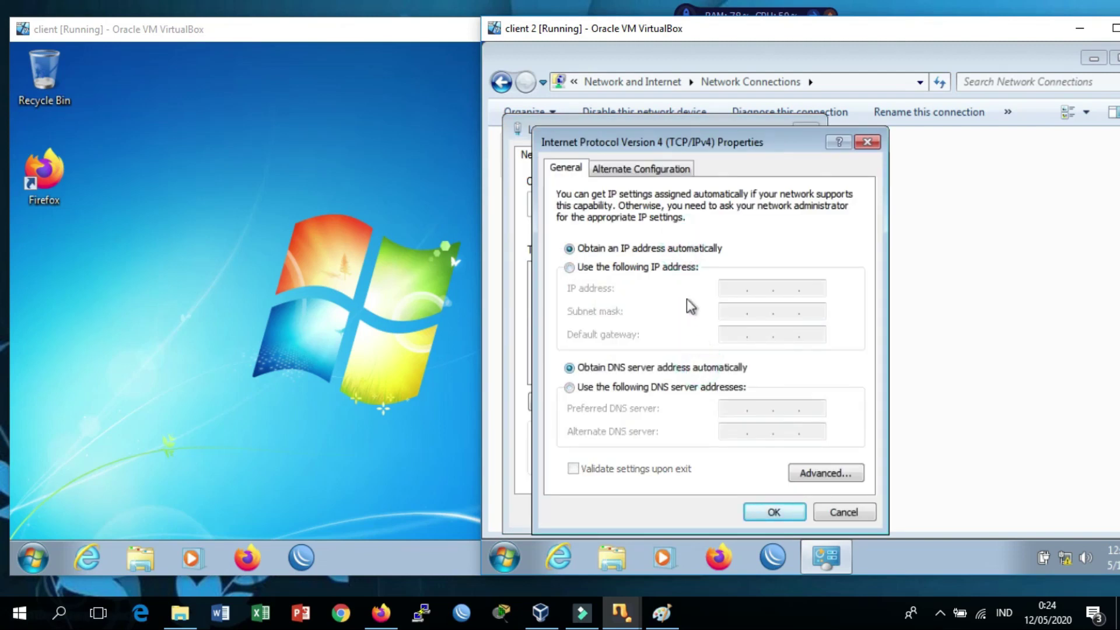
pyautogui.click(671, 268)
pyautogui.click(734, 288)
pyautogui.write('192 . 168 . 1')
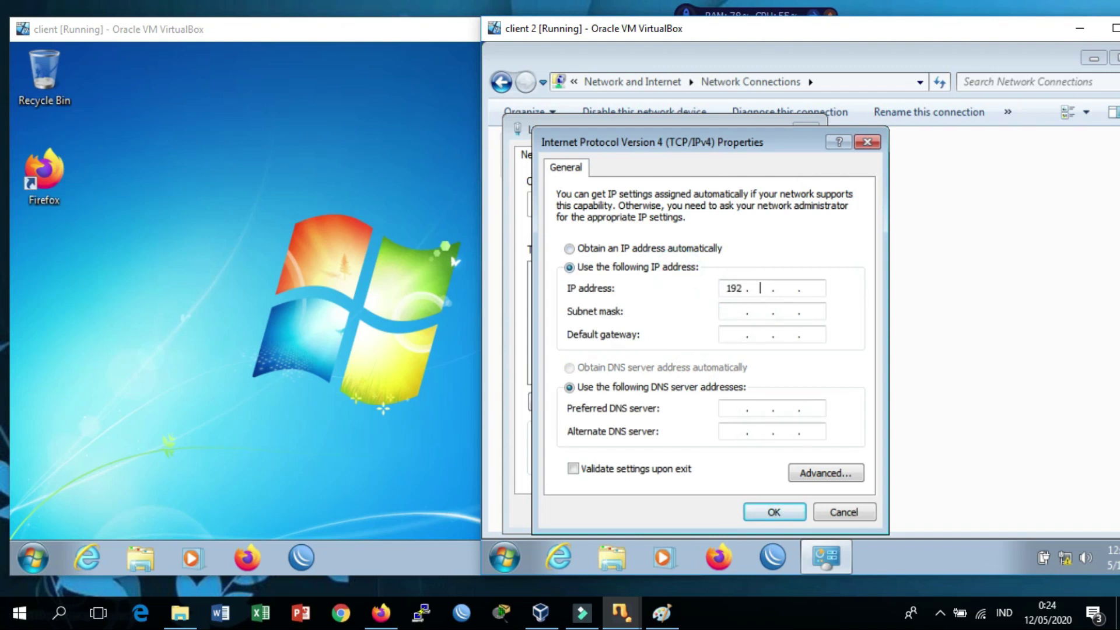
pyautogui.write('1 . 80')
pyautogui.press('Tab')
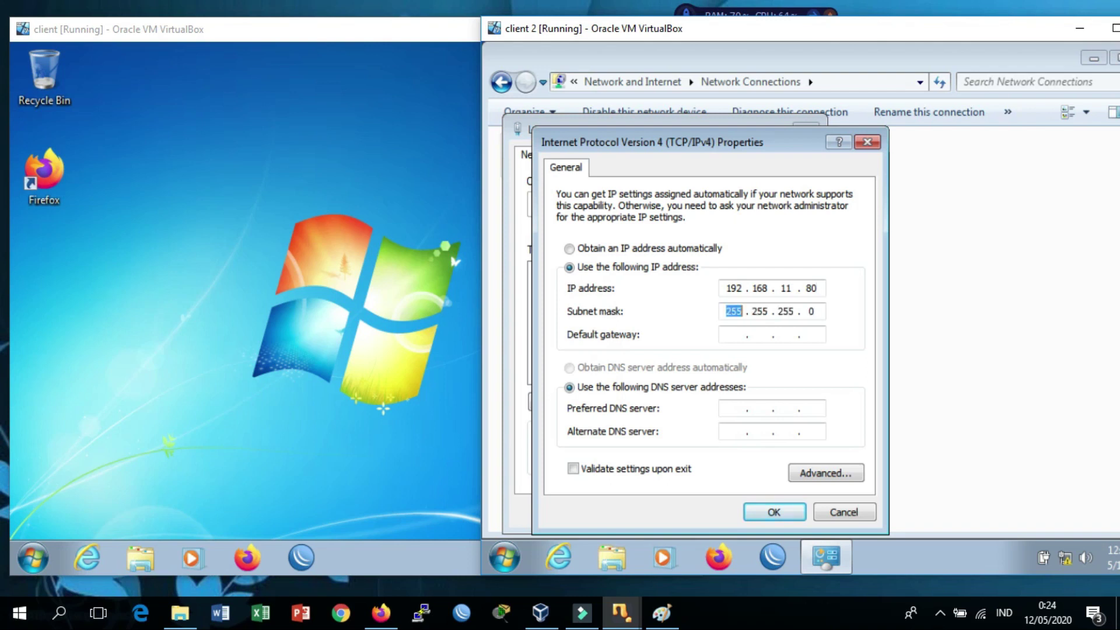
pyautogui.press('Tab')
# - Circle R2's .10 label in the Paint diagram, then set client 2's default gateway to 192.168.11.10 and apply the connection settings
pyautogui.click(662, 612)
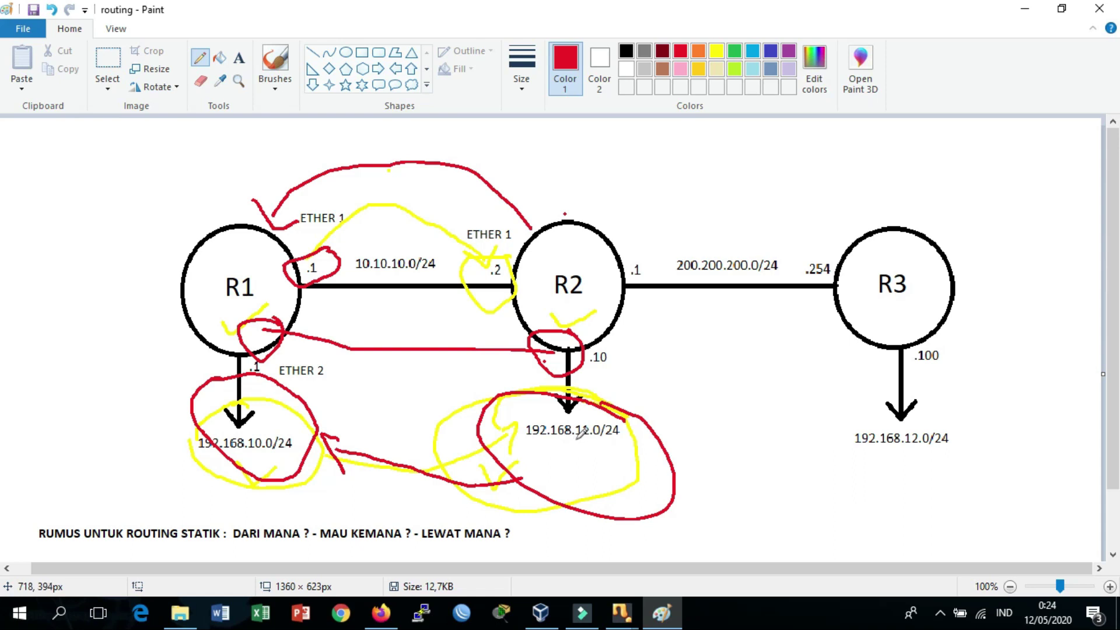
pyautogui.moveTo(617, 356)
pyautogui.mouseDown()
pyautogui.moveTo(588, 344)
pyautogui.moveTo(619, 345)
pyautogui.mouseUp()
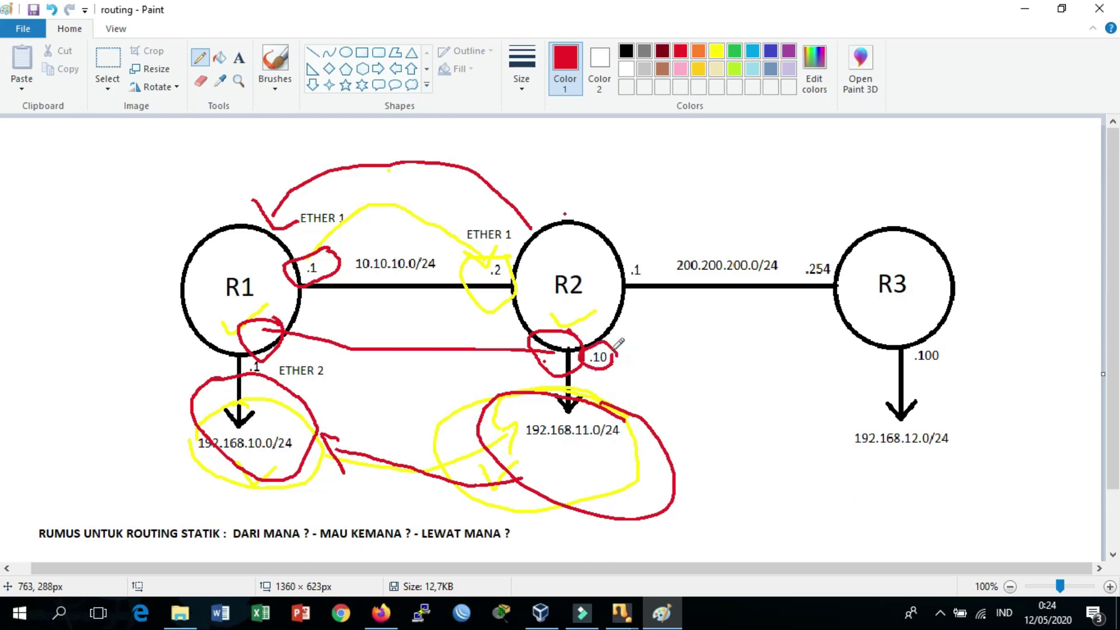
pyautogui.hotkey('alt', 'Tab')
pyautogui.write('192 . 168 . 11 . 10')
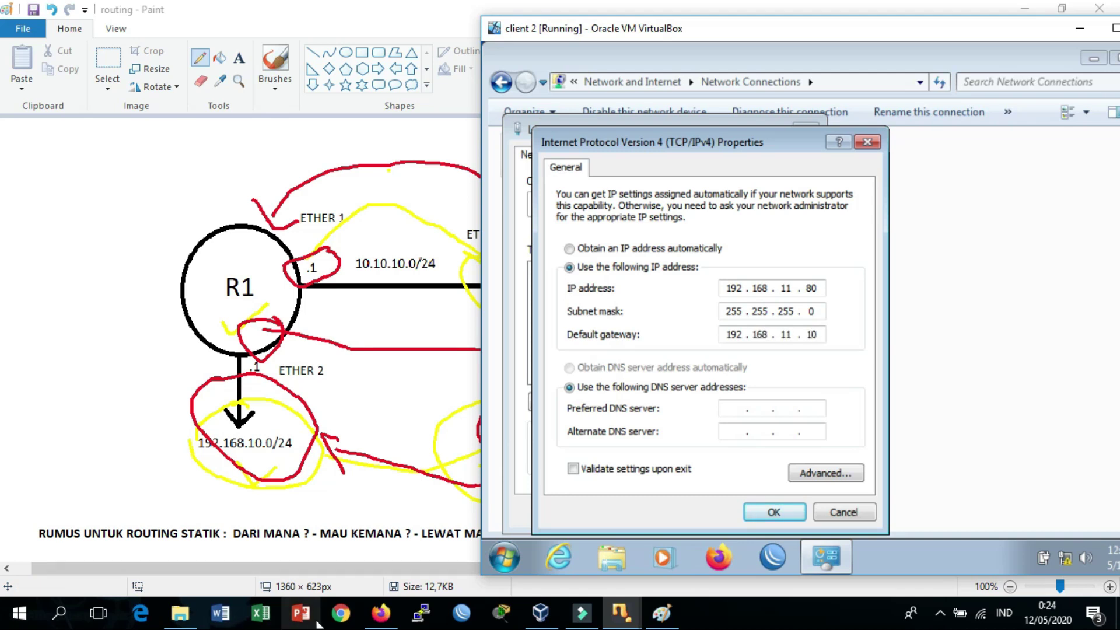
pyautogui.click(773, 512)
pyautogui.click(716, 511)
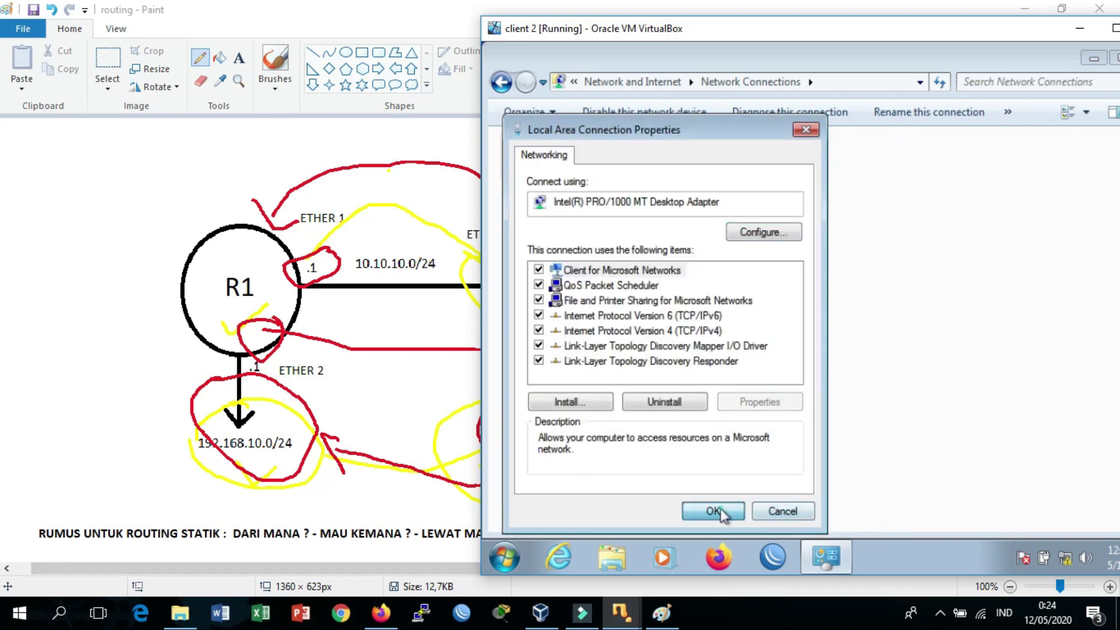
# - Close client 2's network connections window and set its Network 6 location to Public network
pyautogui.moveTo(796, 29); pyautogui.dragTo(599, 59)
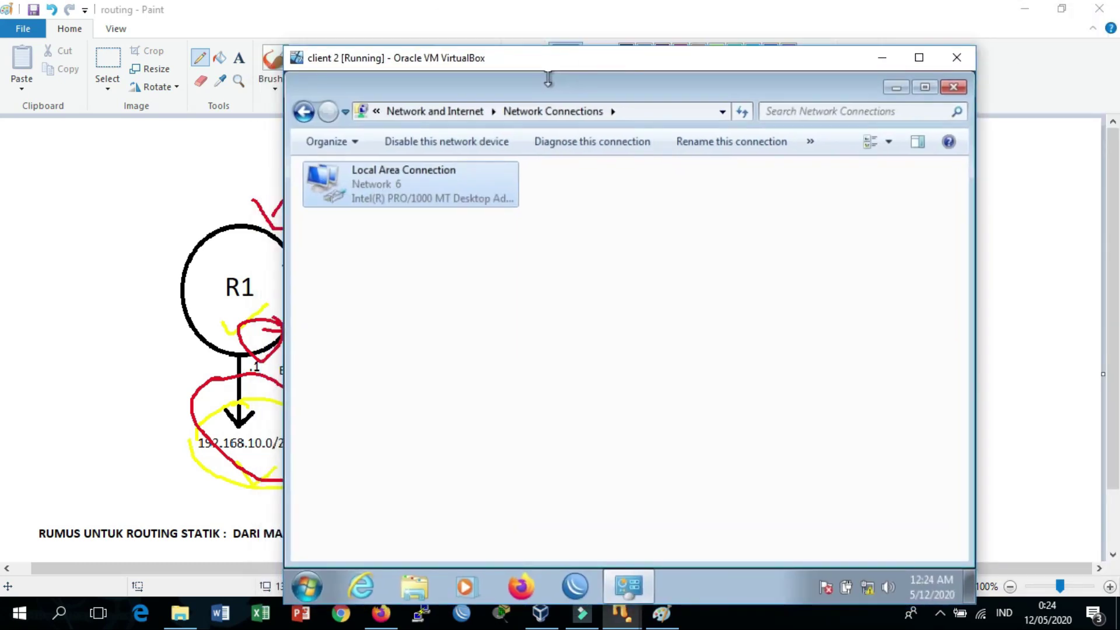
pyautogui.click(953, 87)
pyautogui.click(1025, 9)
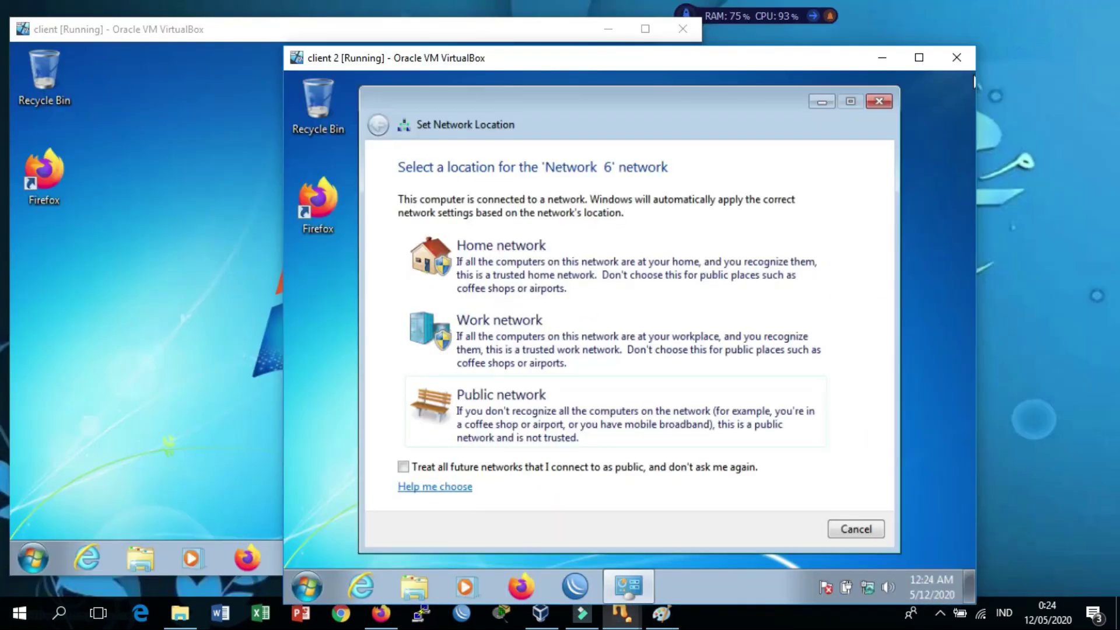
pyautogui.click(656, 403)
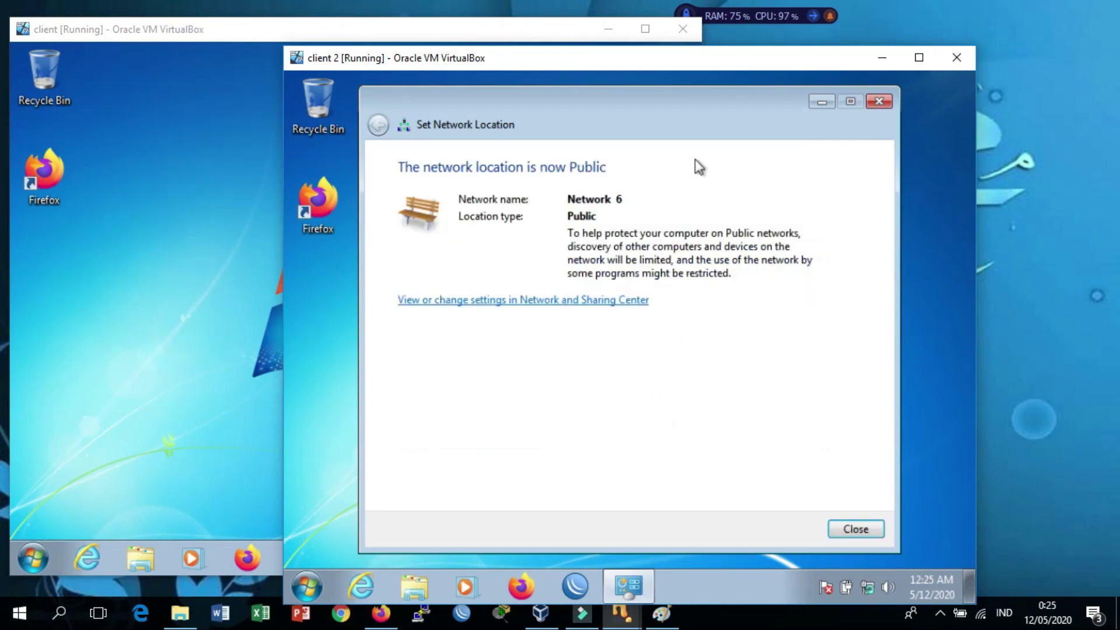
pyautogui.click(878, 102)
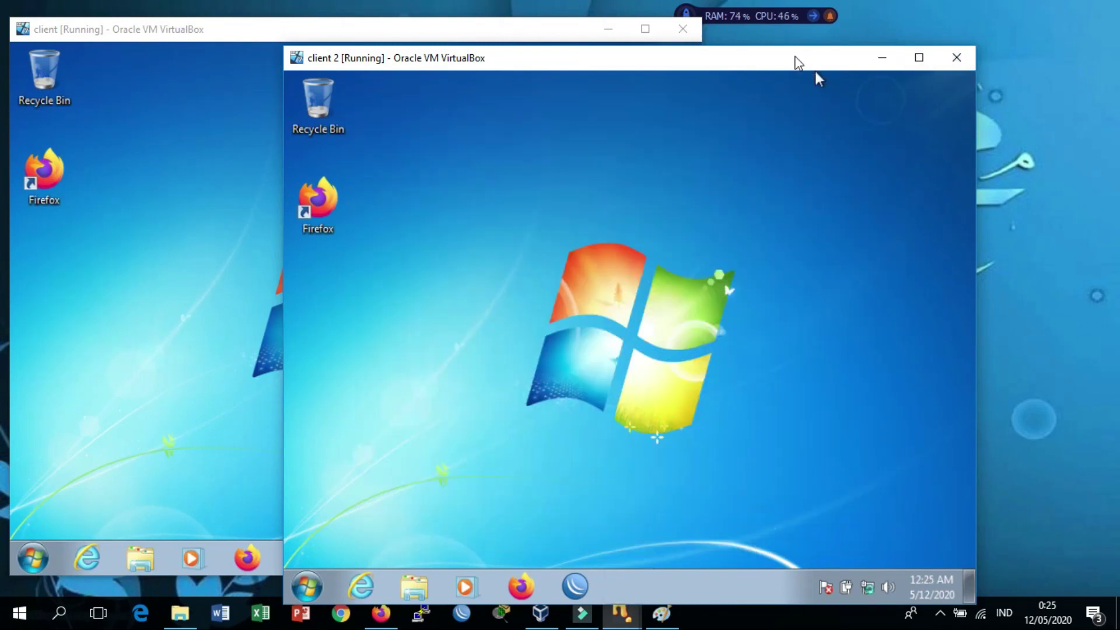
# - Open a command prompt in client 2 and ping the first client at 192.168.10.50
pyautogui.moveTo(795, 57); pyautogui.dragTo(994, 21)
pyautogui.press('super+r')
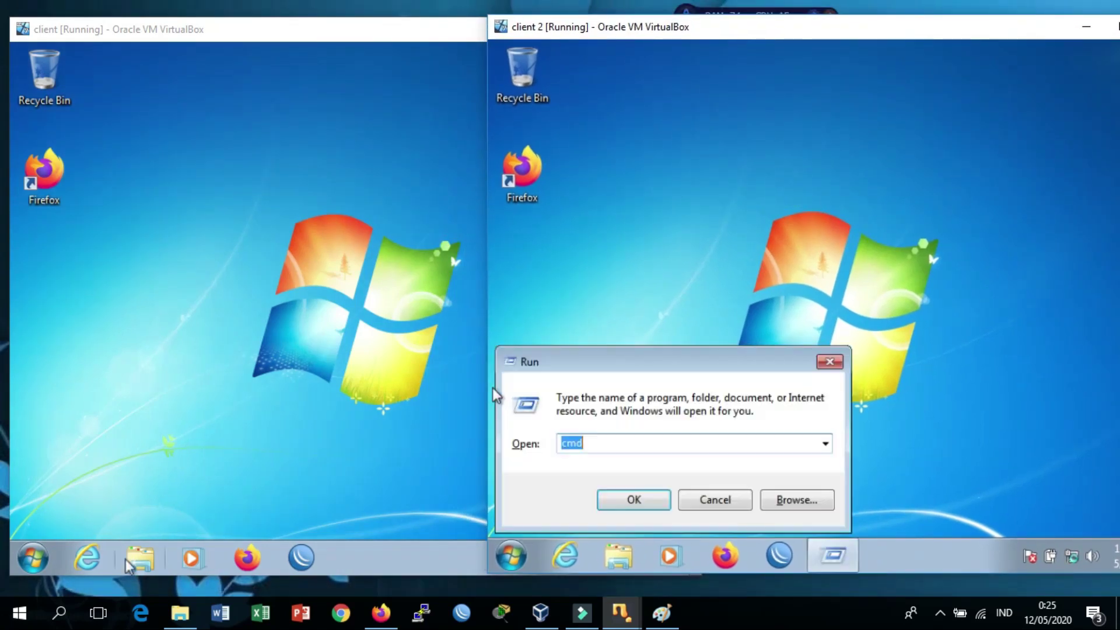
pyautogui.press('Return')
pyautogui.write('ping 192.168.')
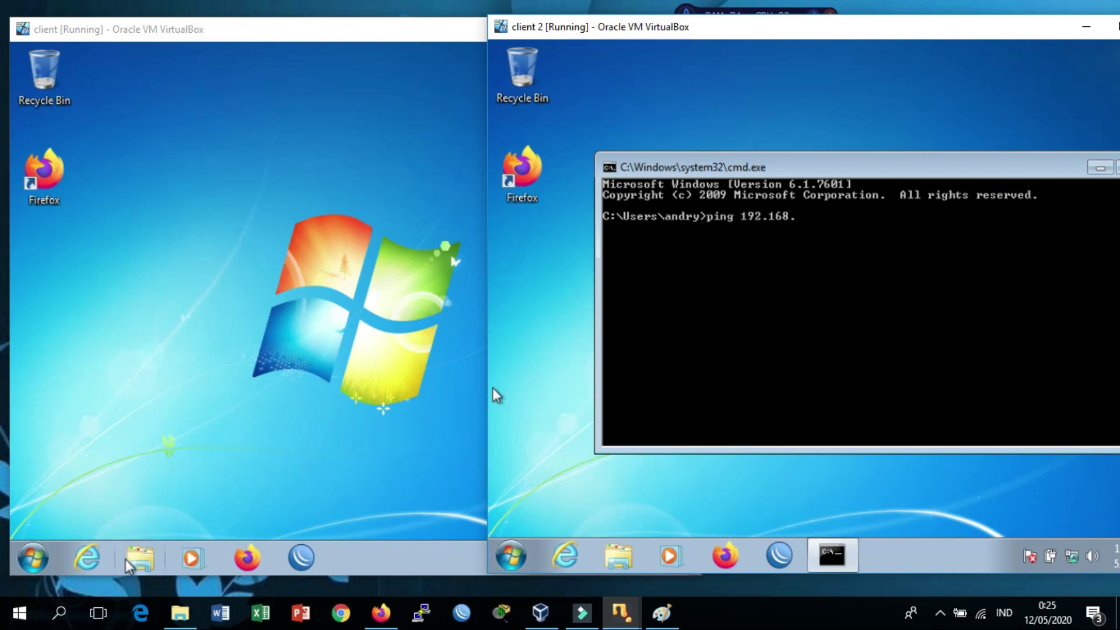
pyautogui.write('10.50')
pyautogui.press('Return')
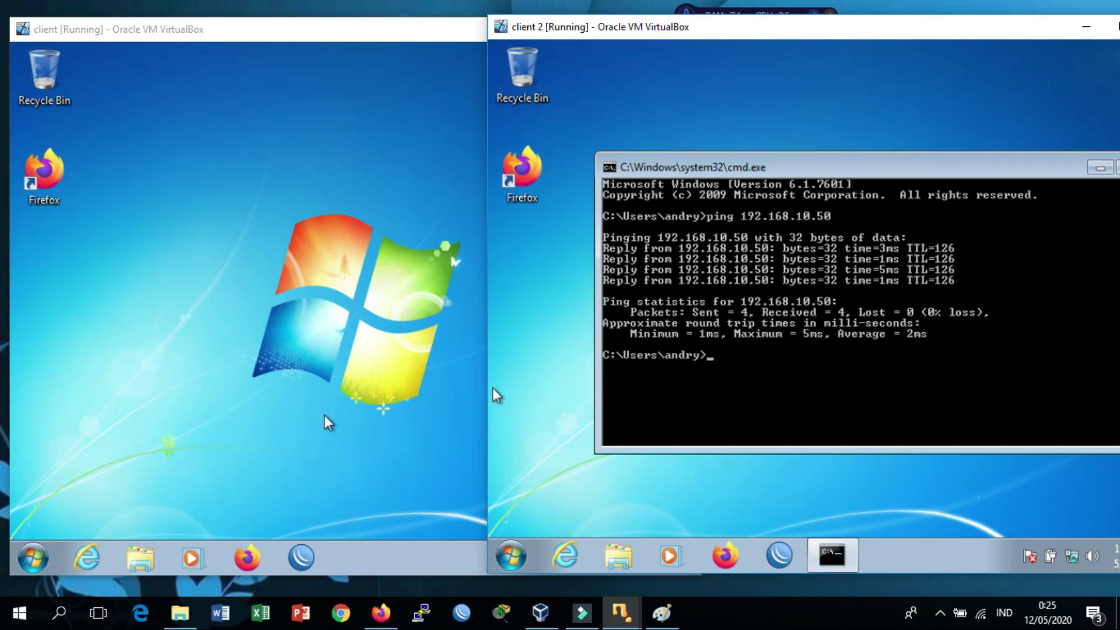
# - Ping client 2 at 192.168.11.80 from a command prompt in the first client, and review the routing diagram in Paint
pyautogui.click(167, 447)
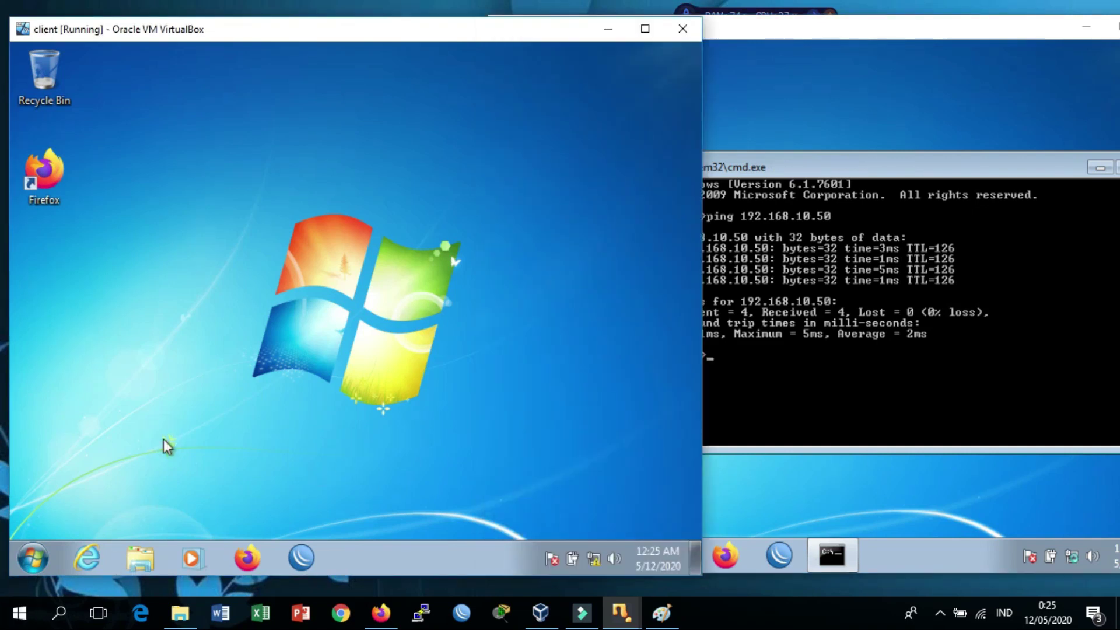
pyautogui.press('super+r')
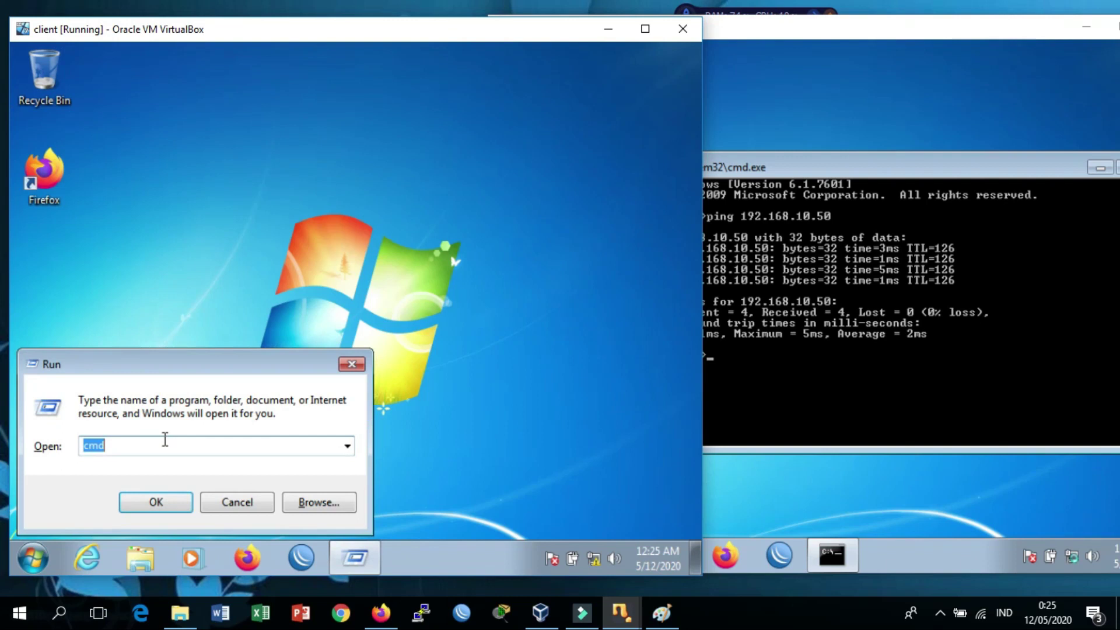
pyautogui.press('Return')
pyautogui.write('ping 192.178')
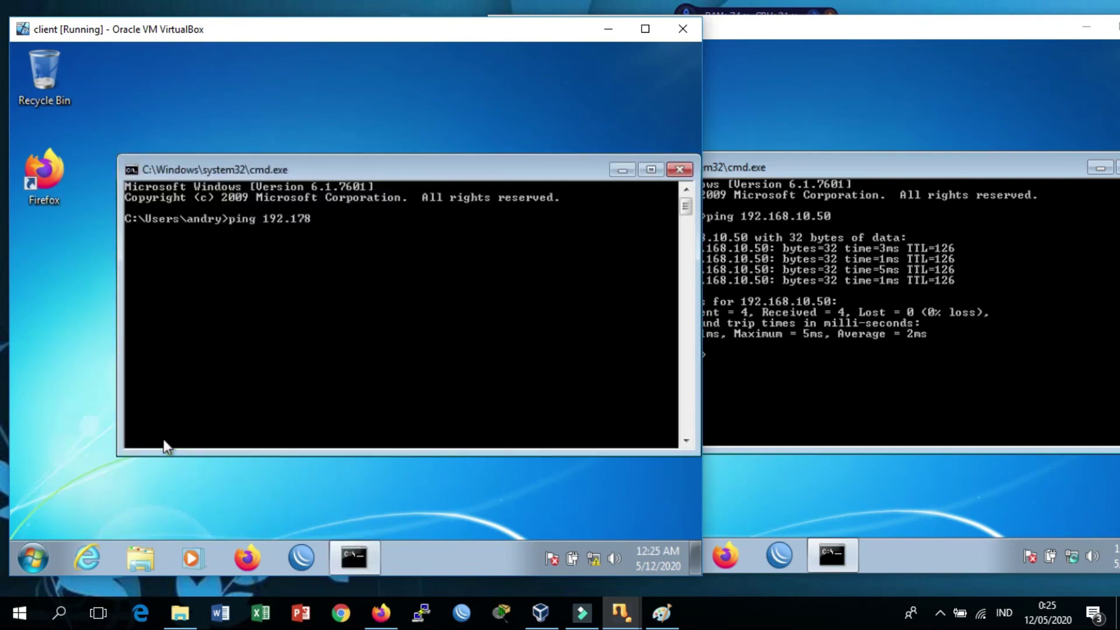
pyautogui.press('BackSpace')
pyautogui.press('BackSpace')
pyautogui.write('68.11.80')
pyautogui.press('Return')
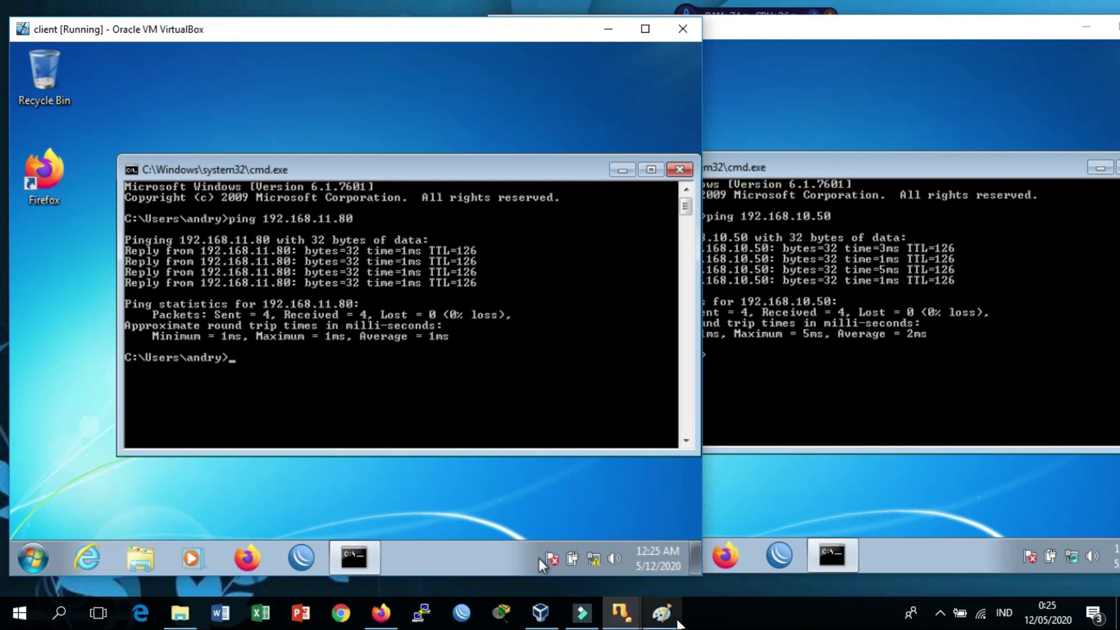
pyautogui.click(665, 614)
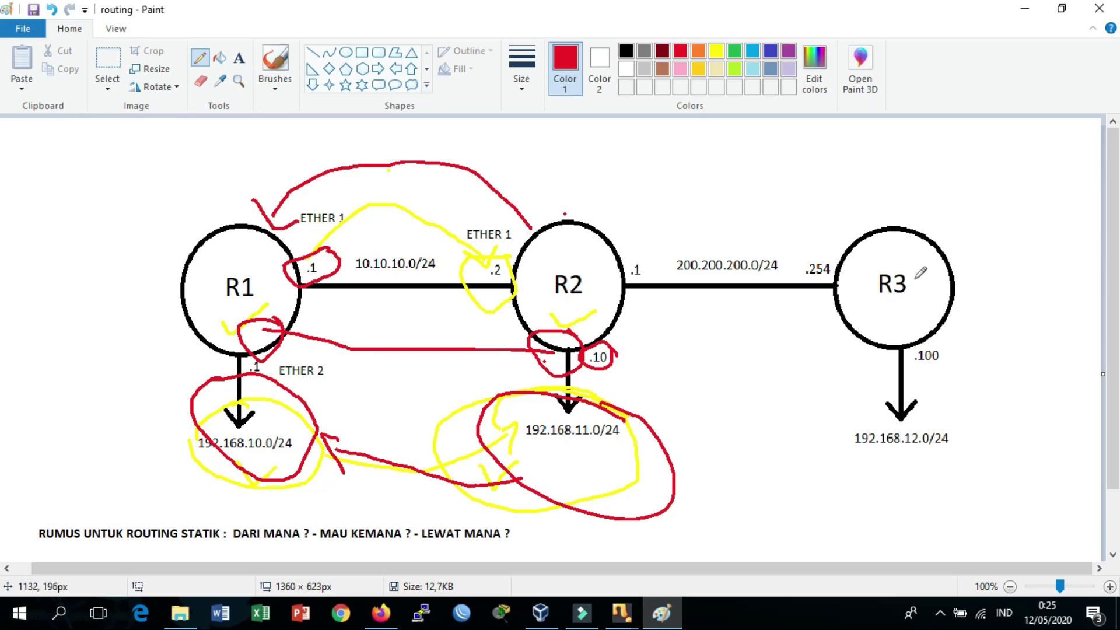
pyautogui.click(1032, 14)
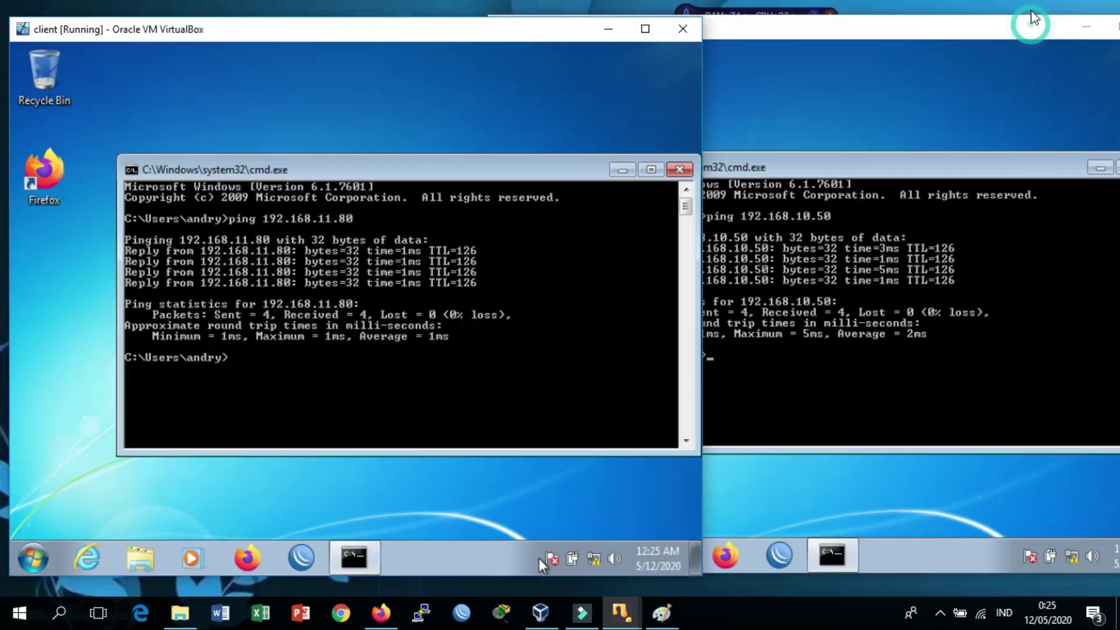